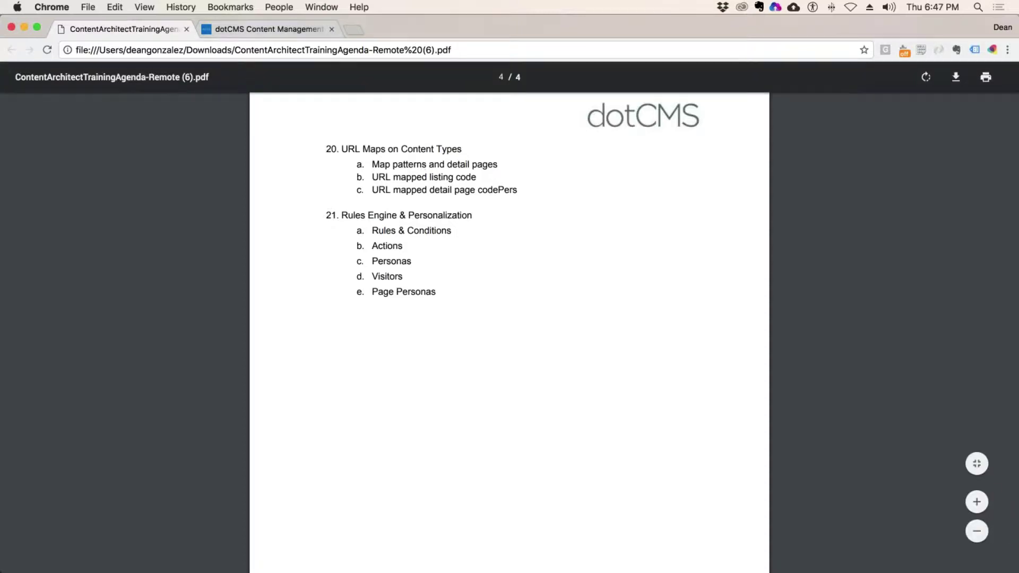
- In the dotCMS tab, find the Movies type under Content Types by searching 'Movie' and open its field list
{"action": "key", "text": "ctrl+Tab"}
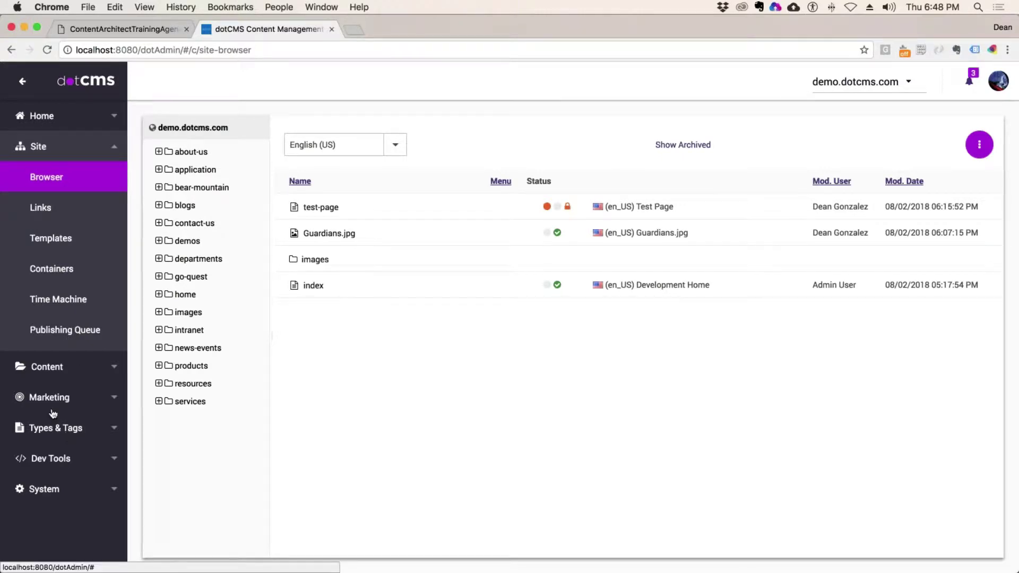
{"action": "left_click", "coordinate": [54, 430]}
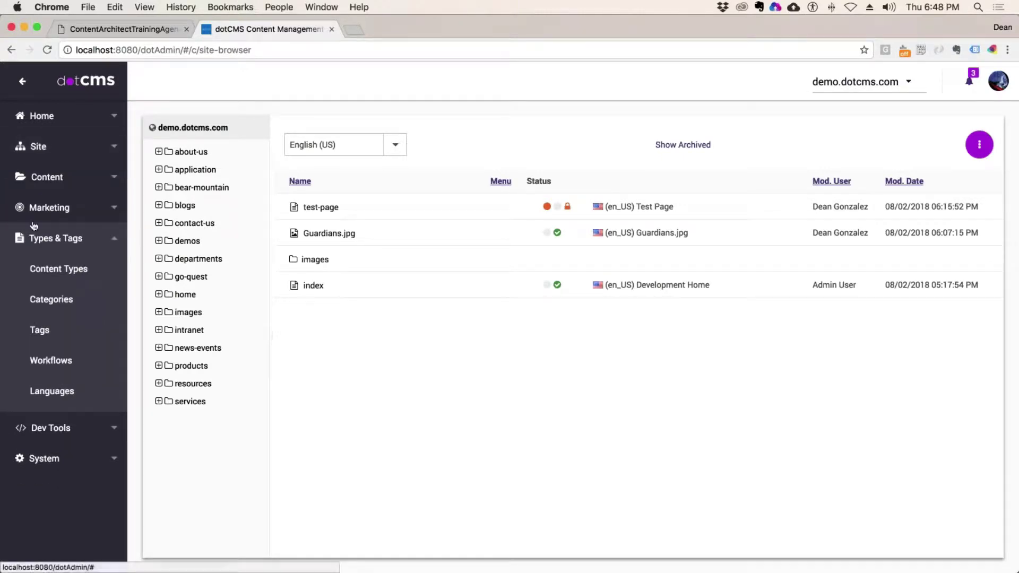
{"action": "left_click", "coordinate": [117, 273]}
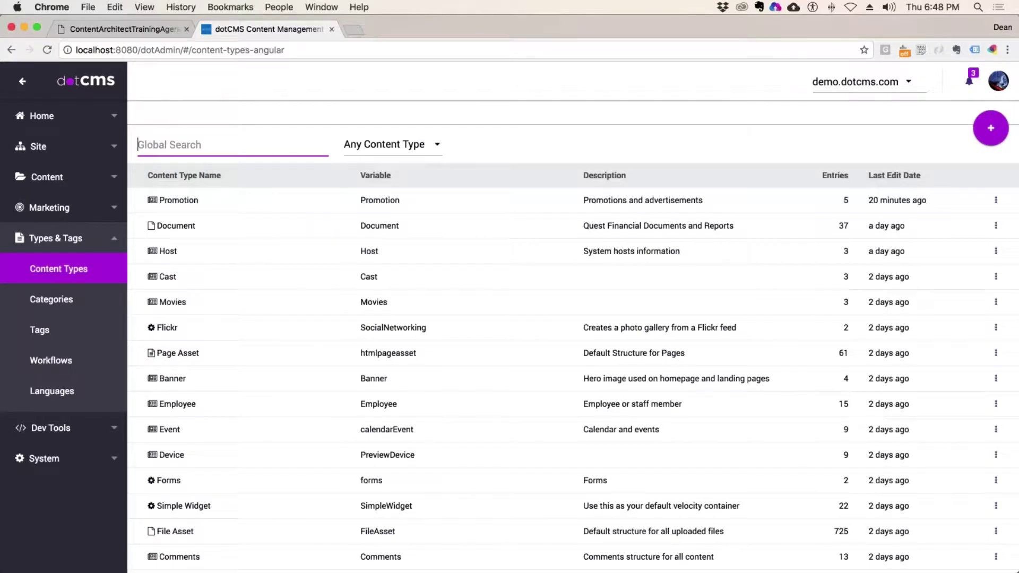
{"action": "type", "text": "Movie"}
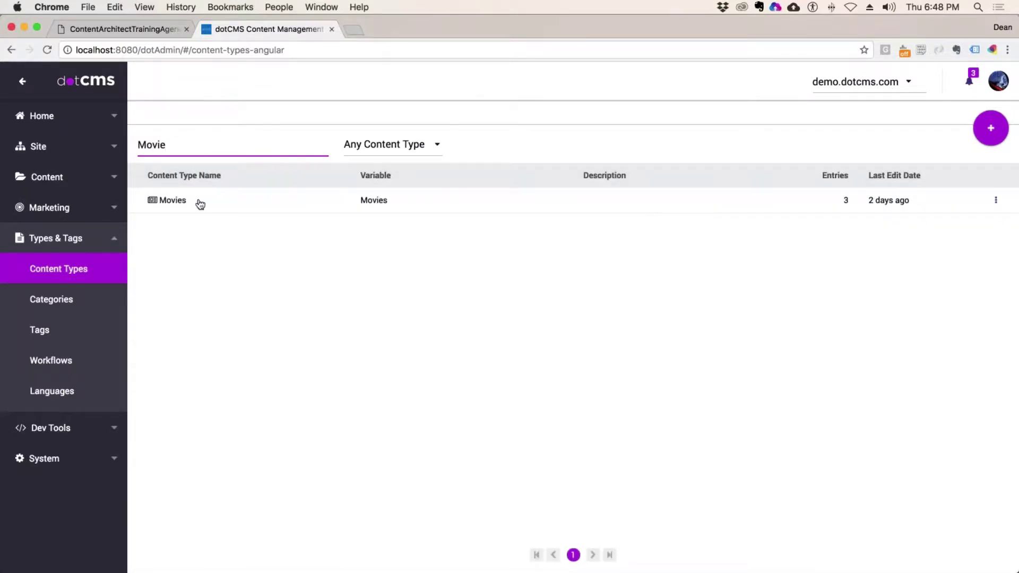
{"action": "left_click", "coordinate": [200, 204]}
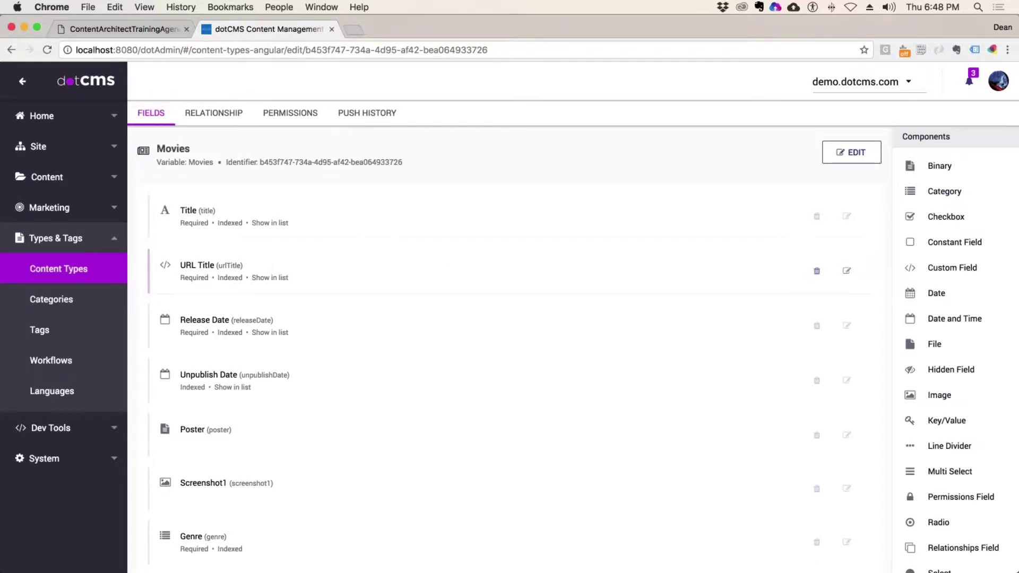
{"action": "left_click", "coordinate": [846, 270]}
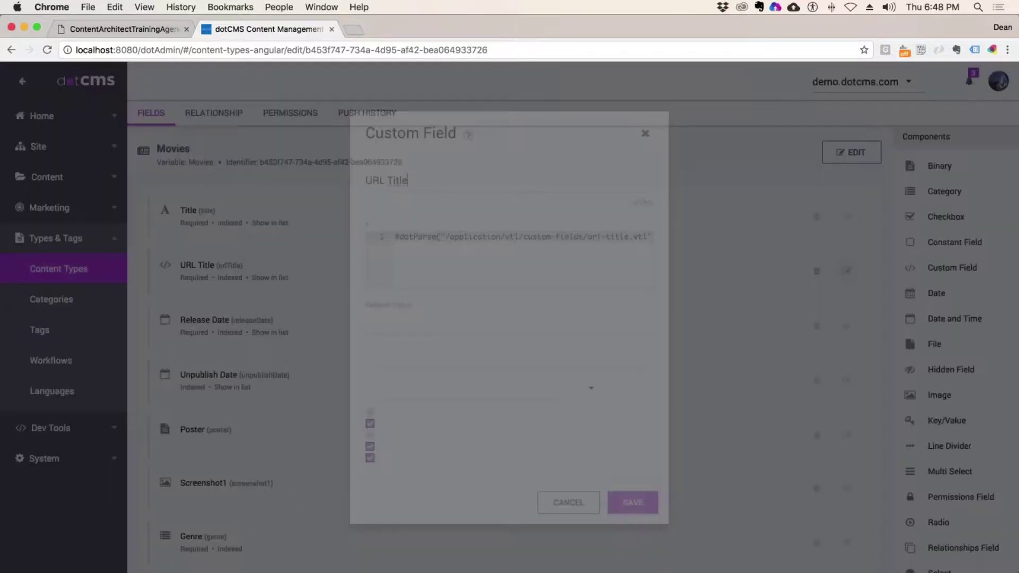
{"action": "left_click", "coordinate": [489, 253]}
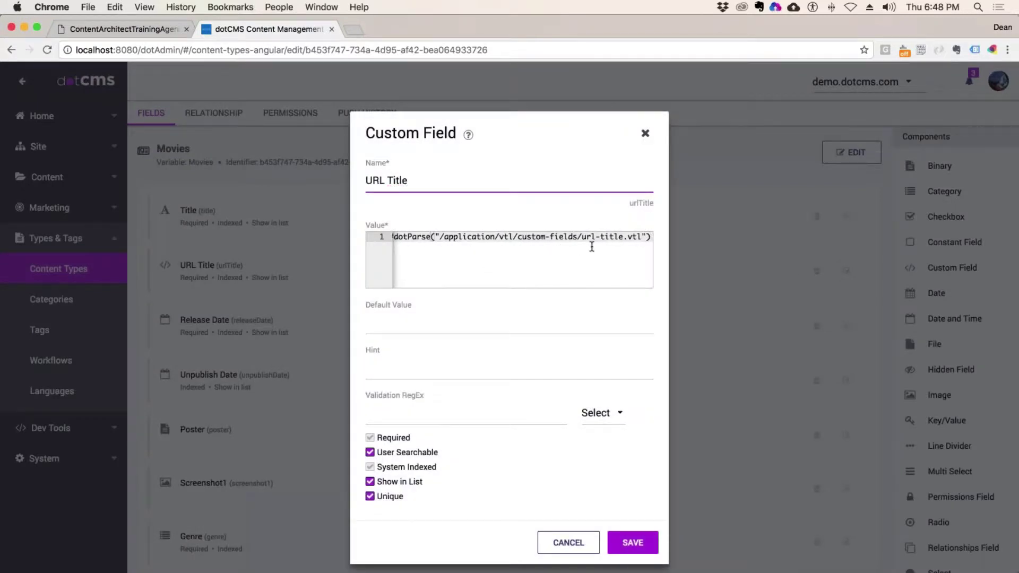
{"action": "scroll", "coordinate": [532, 246], "scroll_direction": "left", "scroll_amount": 2}
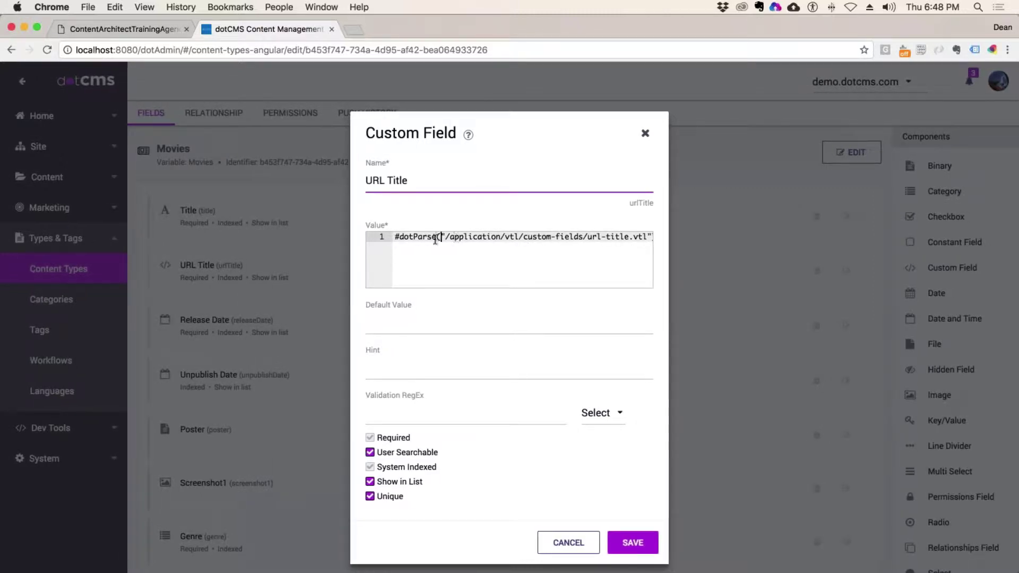
{"action": "left_click_drag", "start_coordinate": [396, 239], "coordinate": [642, 248]}
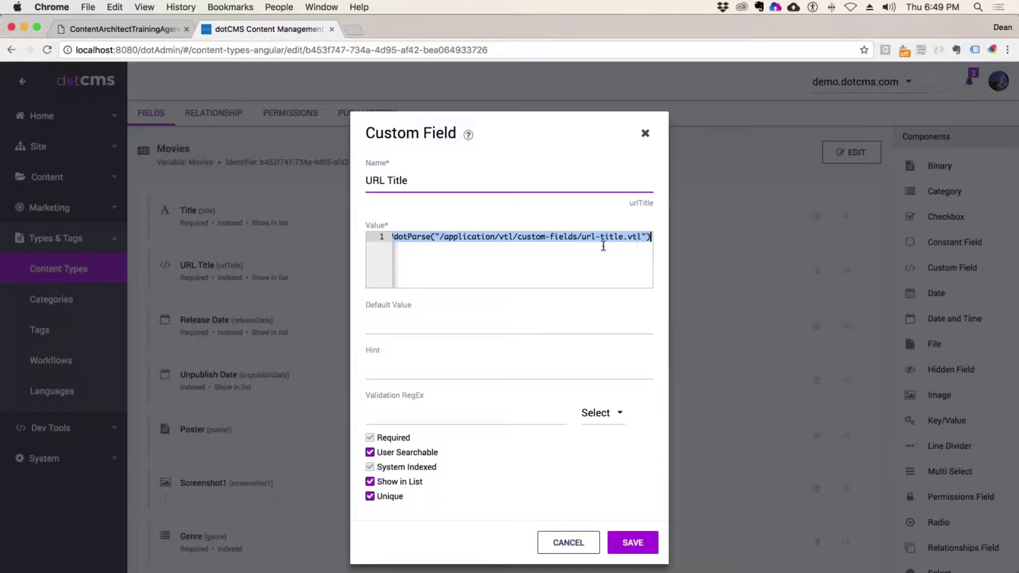
{"action": "left_click", "coordinate": [644, 135]}
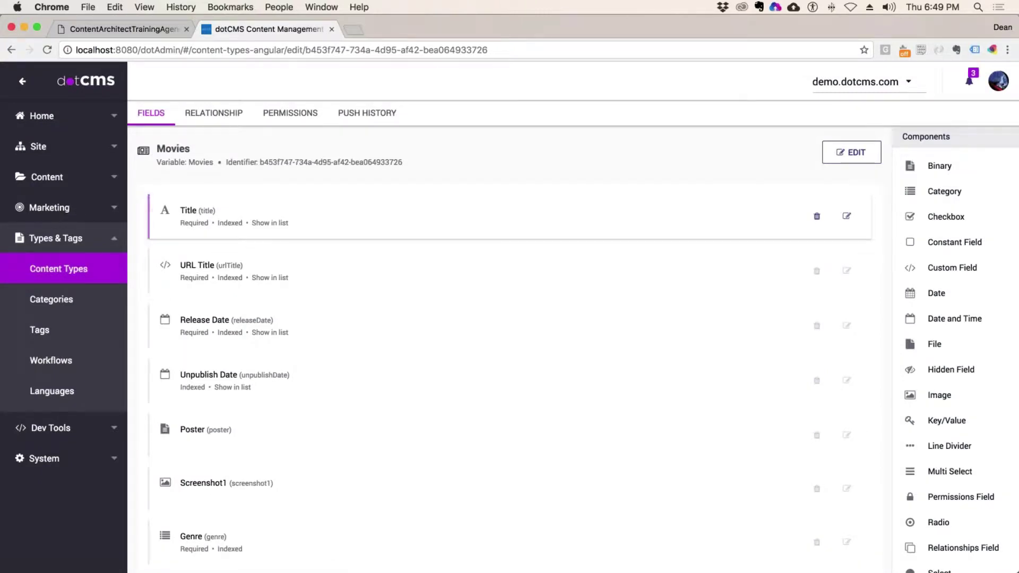
- Filter the content search to show only Movies items
{"action": "left_click", "coordinate": [49, 177]}
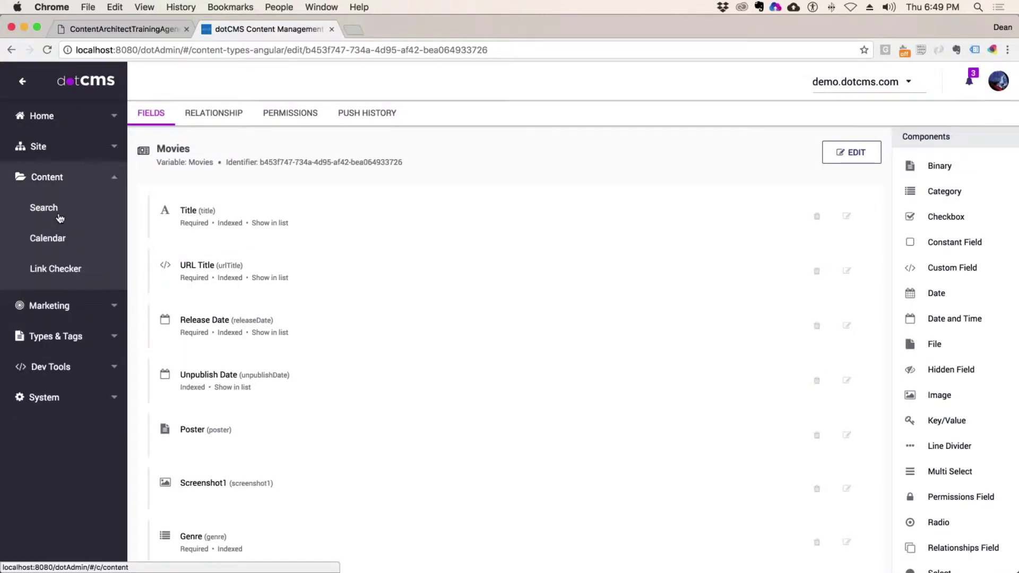
{"action": "left_click", "coordinate": [60, 218]}
{"action": "left_click", "coordinate": [248, 154]}
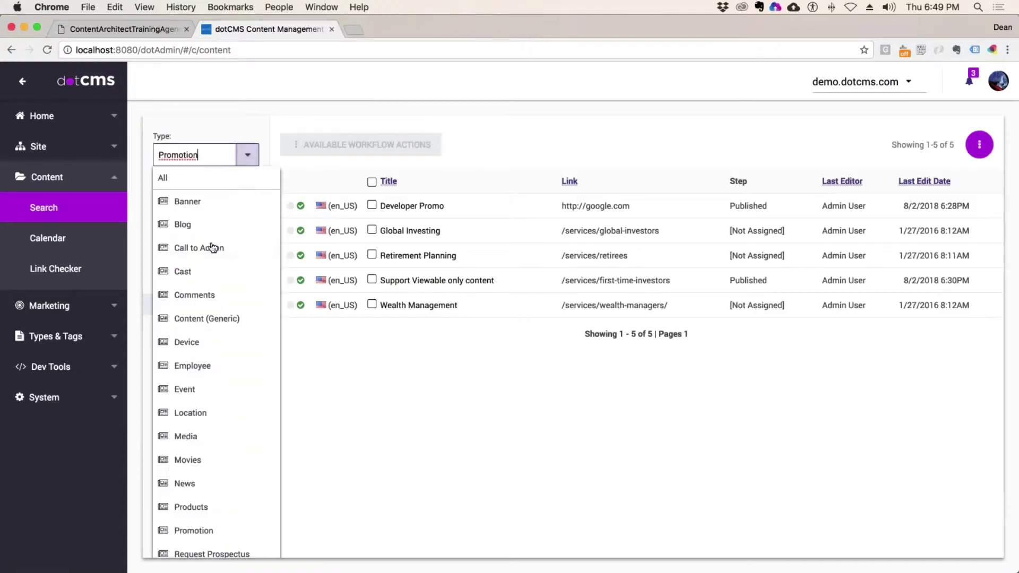
{"action": "scroll", "coordinate": [194, 419], "scroll_direction": "down", "scroll_amount": 3}
{"action": "left_click", "coordinate": [188, 393]}
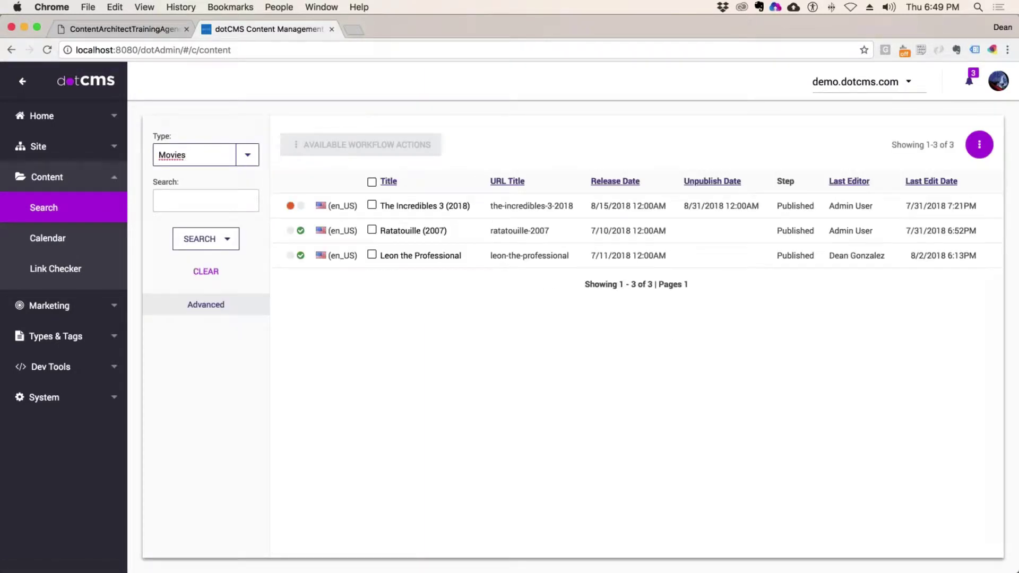
- Review the URL titles the-incredibles-3-2018, ratatouille-2007 and leon-the-professional, then return to Content Types
{"action": "left_click_drag", "start_coordinate": [573, 206], "coordinate": [489, 206]}
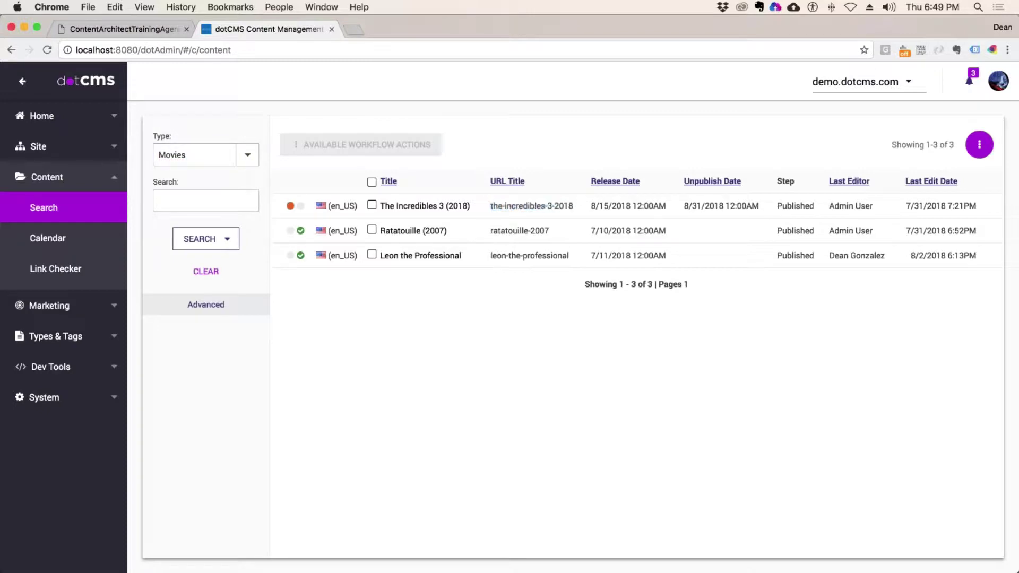
{"action": "left_click_drag", "start_coordinate": [550, 230], "coordinate": [381, 232]}
{"action": "left_click_drag", "start_coordinate": [557, 232], "coordinate": [490, 231]}
{"action": "left_click", "coordinate": [490, 231]}
{"action": "left_click_drag", "start_coordinate": [570, 255], "coordinate": [491, 256]}
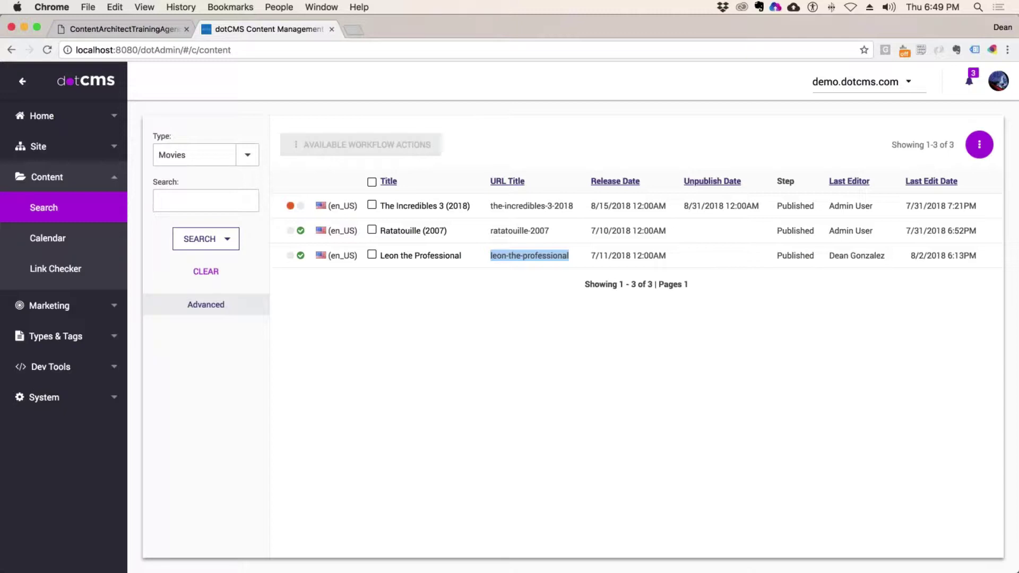
{"action": "left_click", "coordinate": [51, 337]}
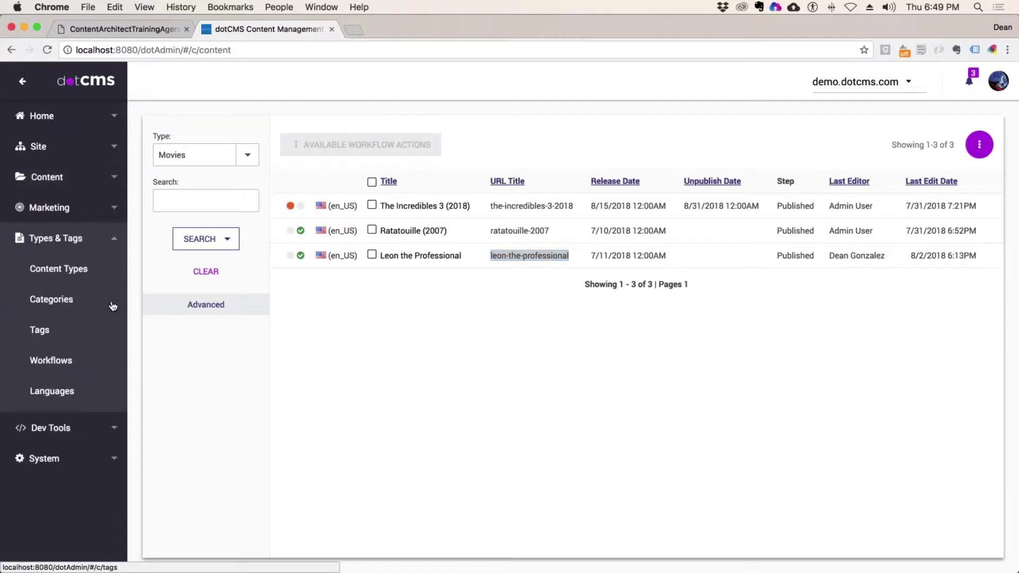
{"action": "left_click", "coordinate": [66, 267]}
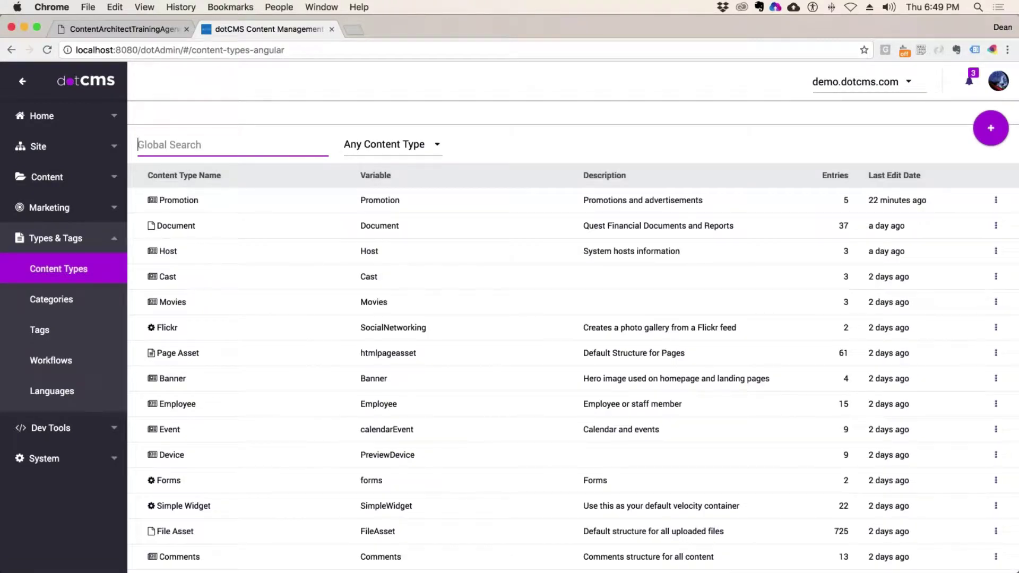
- Open the Movies type settings and test-edit the URL pattern, restoring /movie/{urlTitle}
{"action": "left_click", "coordinate": [180, 303]}
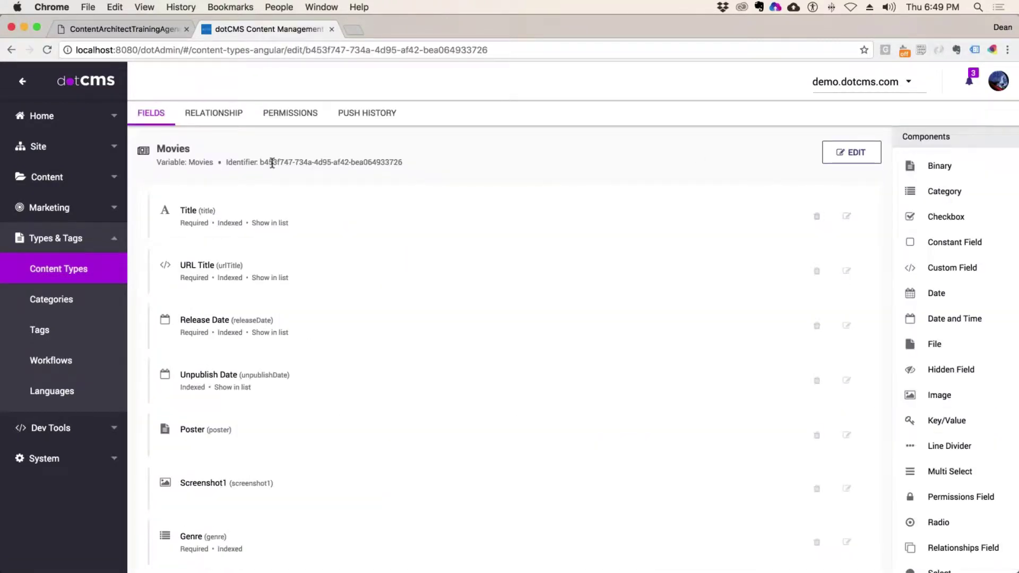
{"action": "left_click", "coordinate": [838, 154]}
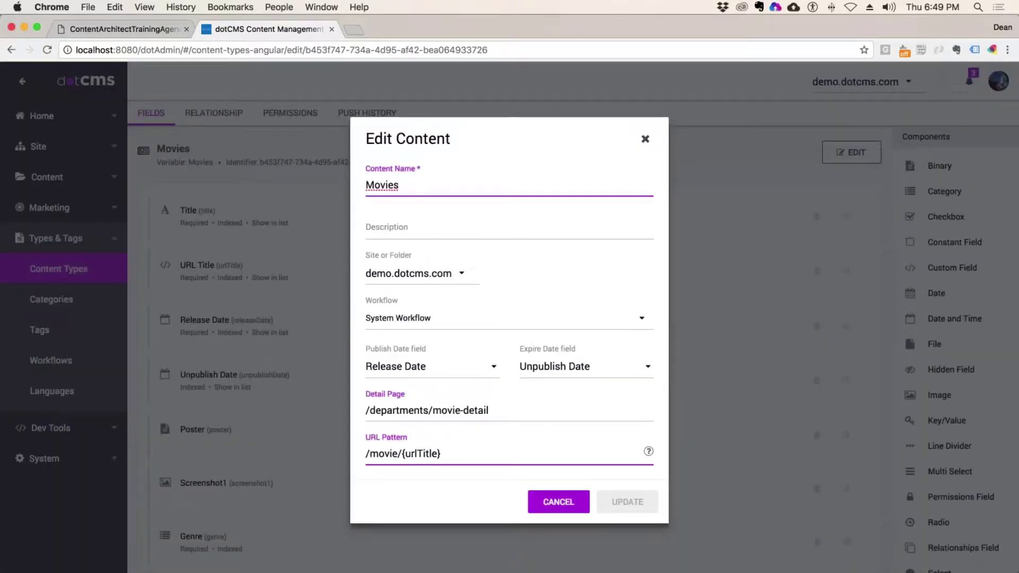
{"action": "left_click_drag", "start_coordinate": [366, 454], "coordinate": [481, 447]}
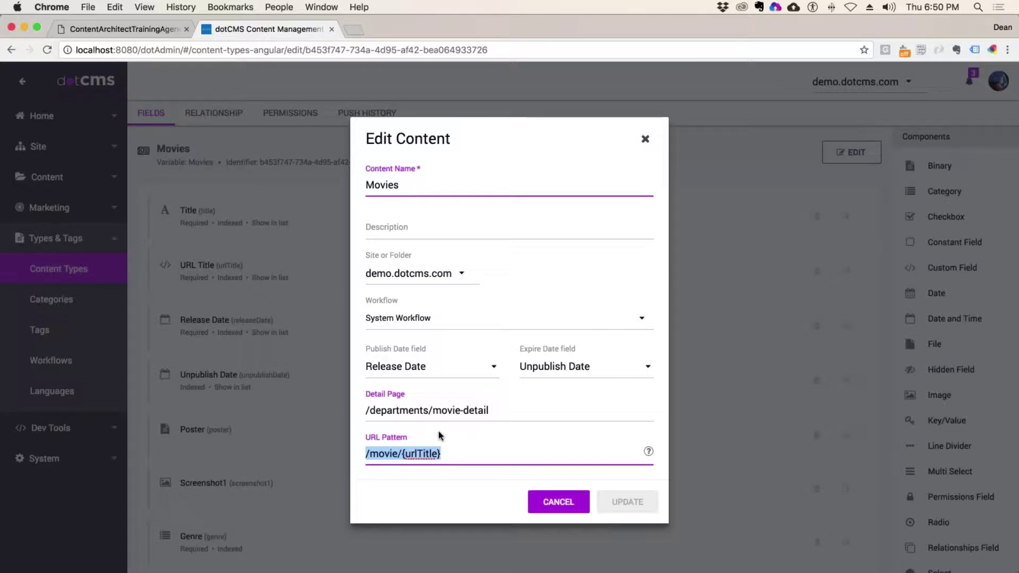
{"action": "key", "text": "Right"}
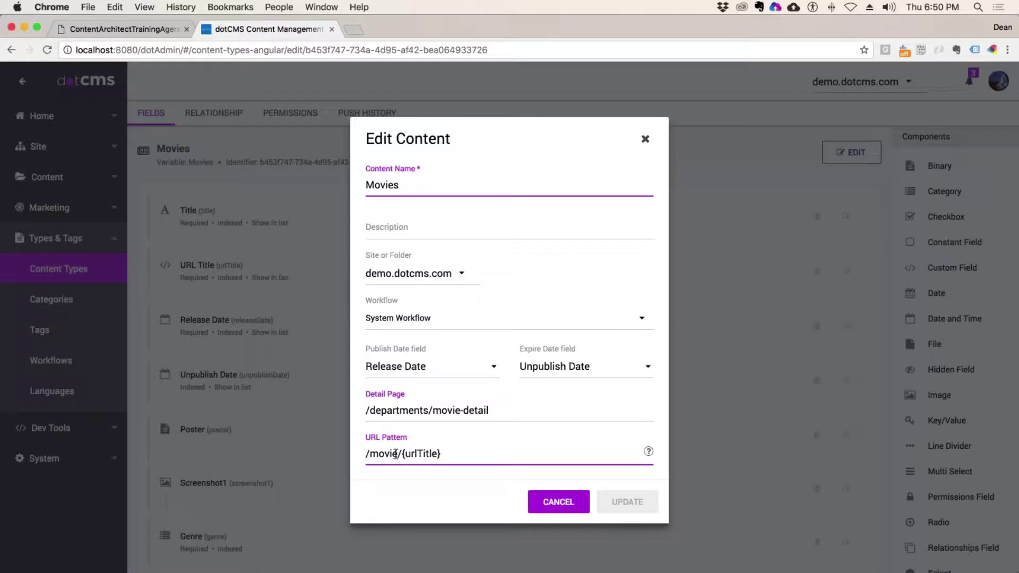
{"action": "left_click", "coordinate": [399, 455]}
{"action": "type", "text": "asdfasdfasdfasdfas"}
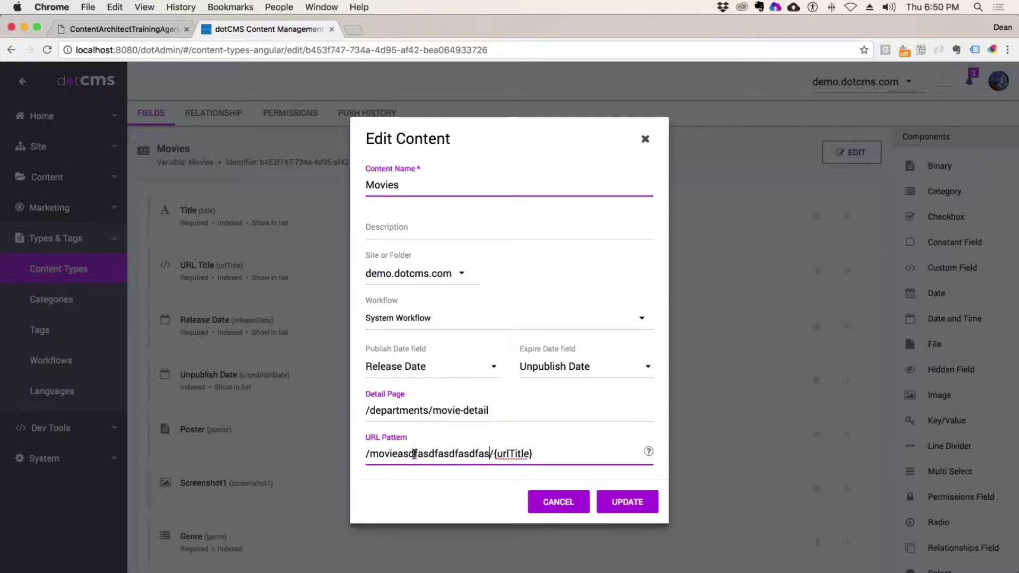
{"action": "key", "text": "BackSpace"}
{"action": "key", "text": "BackSpace"}
{"action": "key", "text": "BackSpace"}
{"action": "key", "text": "BackSpace"}
{"action": "key", "text": "BackSpace"}
{"action": "key", "text": "BackSpace"}
{"action": "key", "text": "BackSpace"}
{"action": "key", "text": "BackSpace"}
{"action": "key", "text": "BackSpace"}
{"action": "key", "text": "BackSpace"}
{"action": "key", "text": "BackSpace"}
{"action": "key", "text": "BackSpace"}
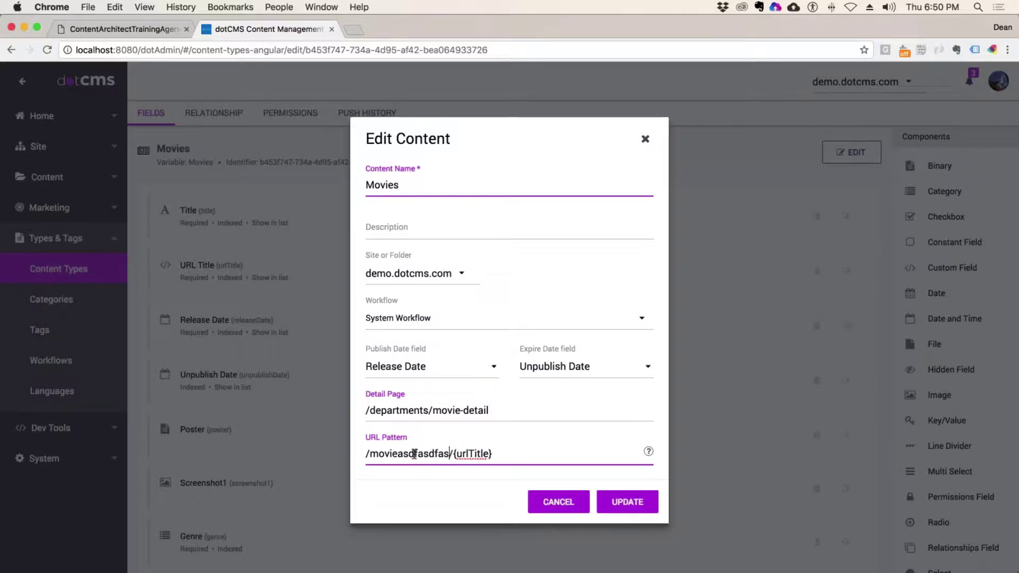
{"action": "key", "text": "BackSpace"}
{"action": "key", "text": "BackSpace"}
{"action": "key", "text": "BackSpace"}
{"action": "key", "text": "BackSpace"}
{"action": "key", "text": "BackSpace"}
{"action": "key", "text": "BackSpace"}
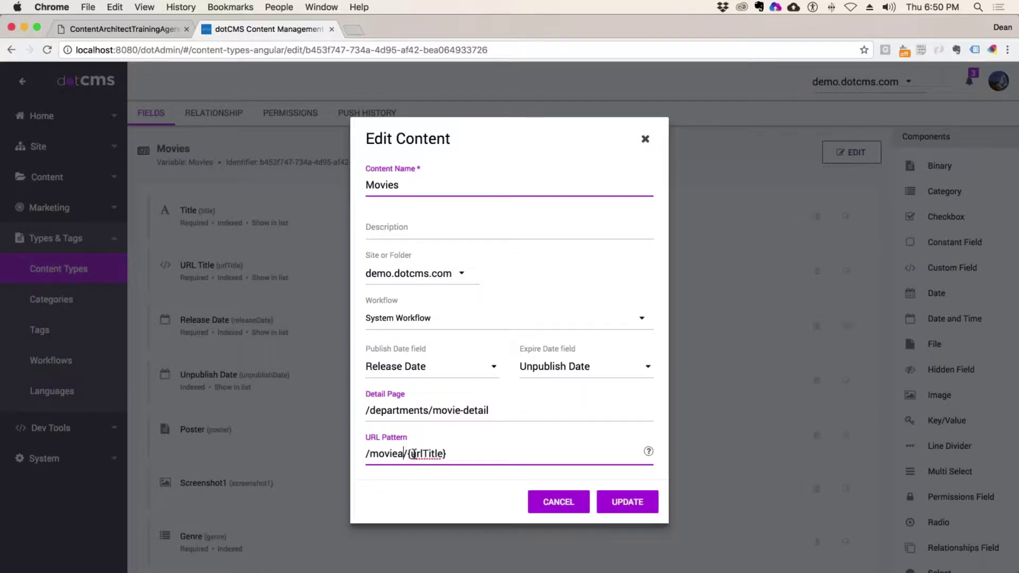
- Try inserting {category}/ before {urlTitle} in the URL pattern, then remove it again
{"action": "left_click_drag", "start_coordinate": [448, 455], "coordinate": [401, 455]}
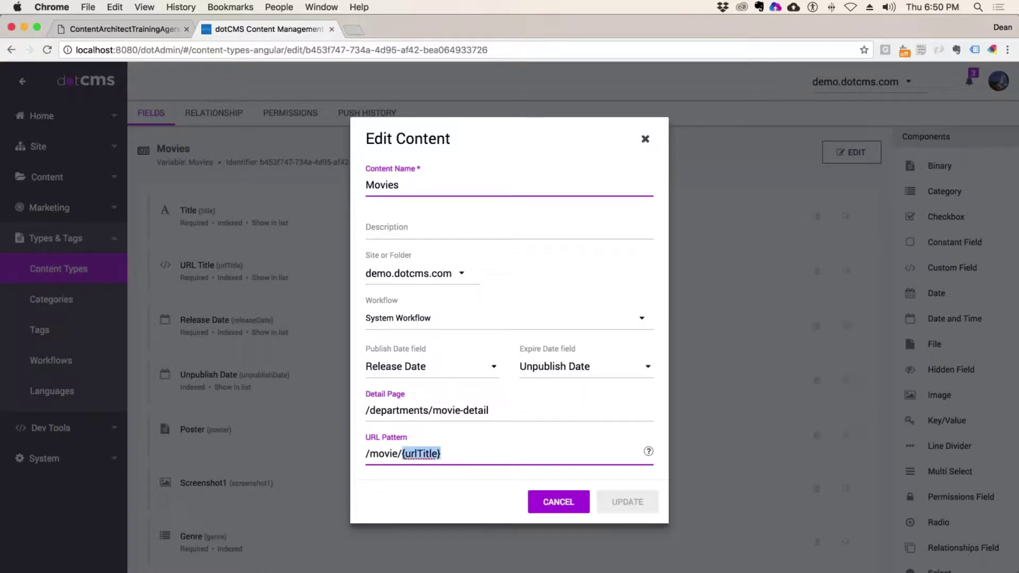
{"action": "left_click", "coordinate": [458, 456]}
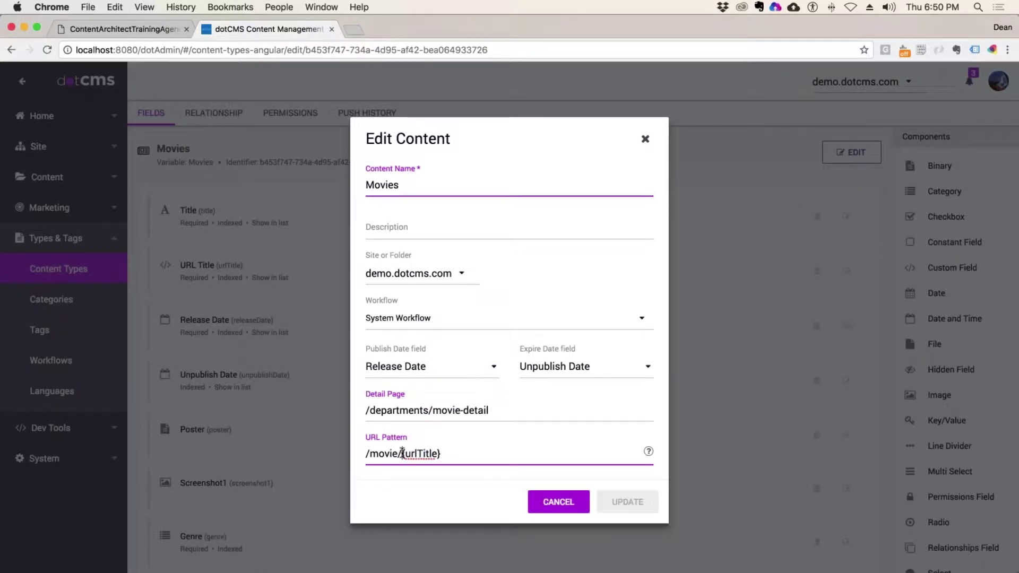
{"action": "left_click", "coordinate": [402, 454]}
{"action": "type", "text": "{catego"}
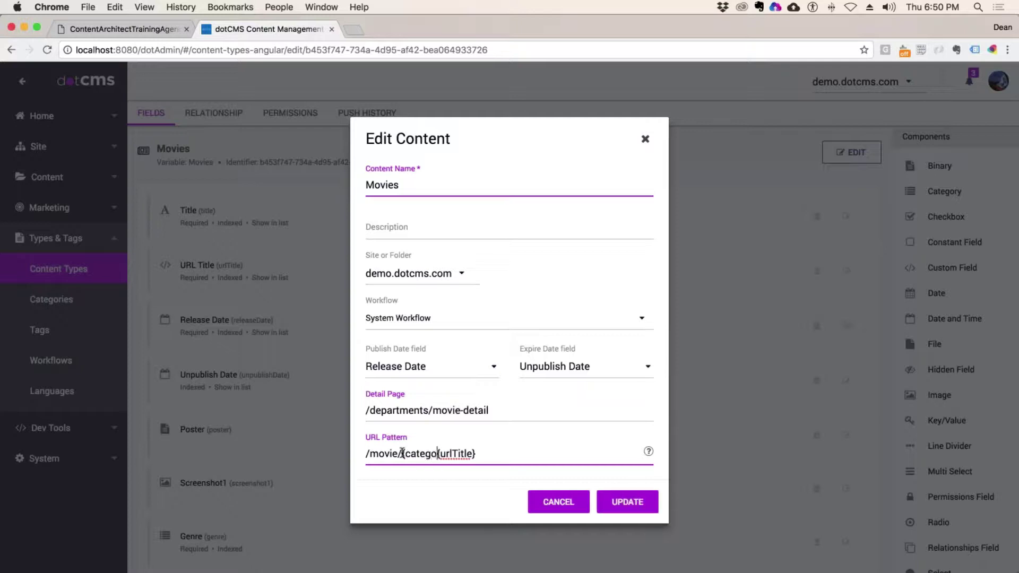
{"action": "type", "text": "ry}/"}
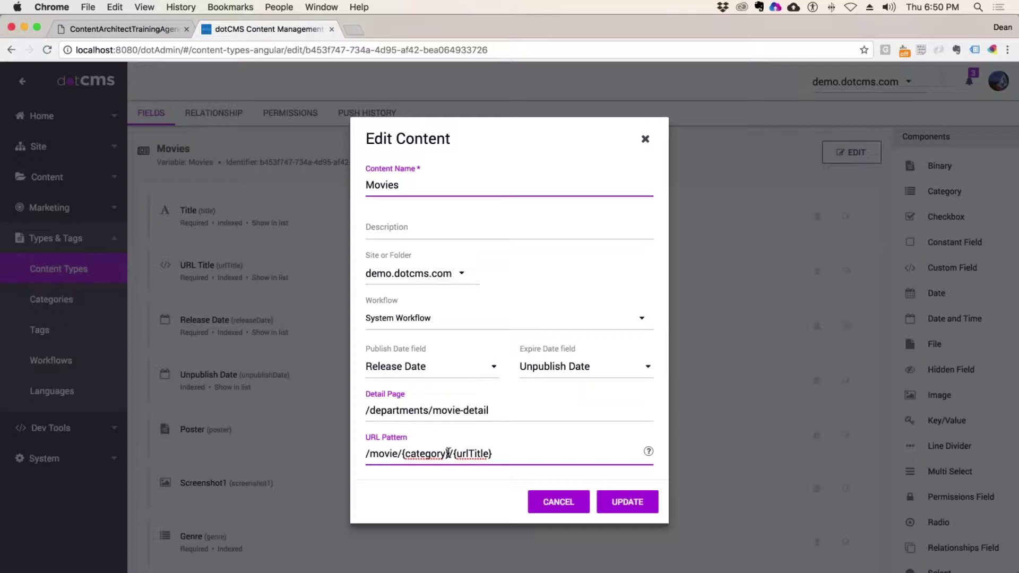
{"action": "left_click_drag", "start_coordinate": [449, 453], "coordinate": [419, 453]}
{"action": "triple_click", "coordinate": [514, 455]}
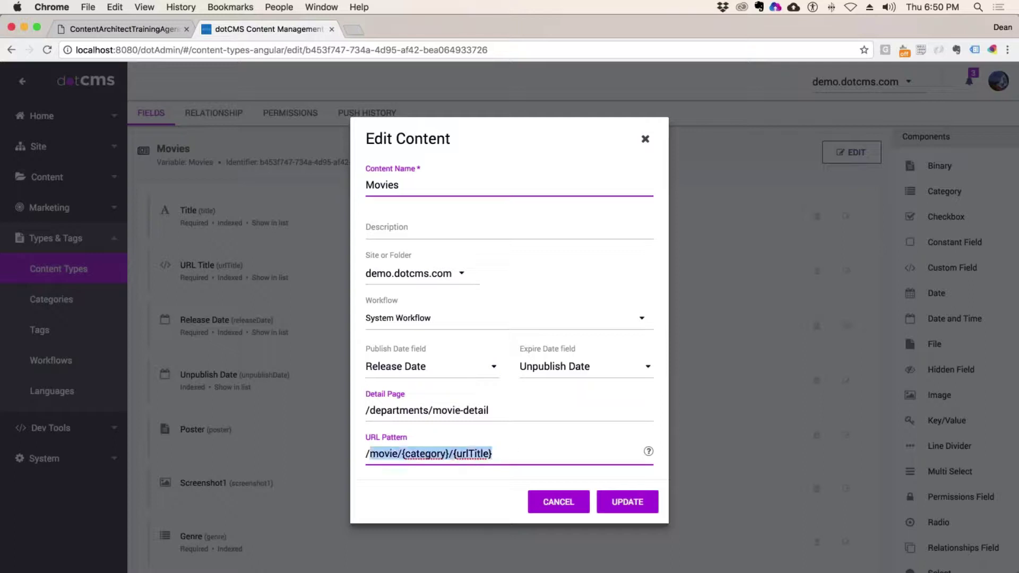
{"action": "left_click", "coordinate": [511, 448]}
{"action": "key", "text": "shift+alt+Left"}
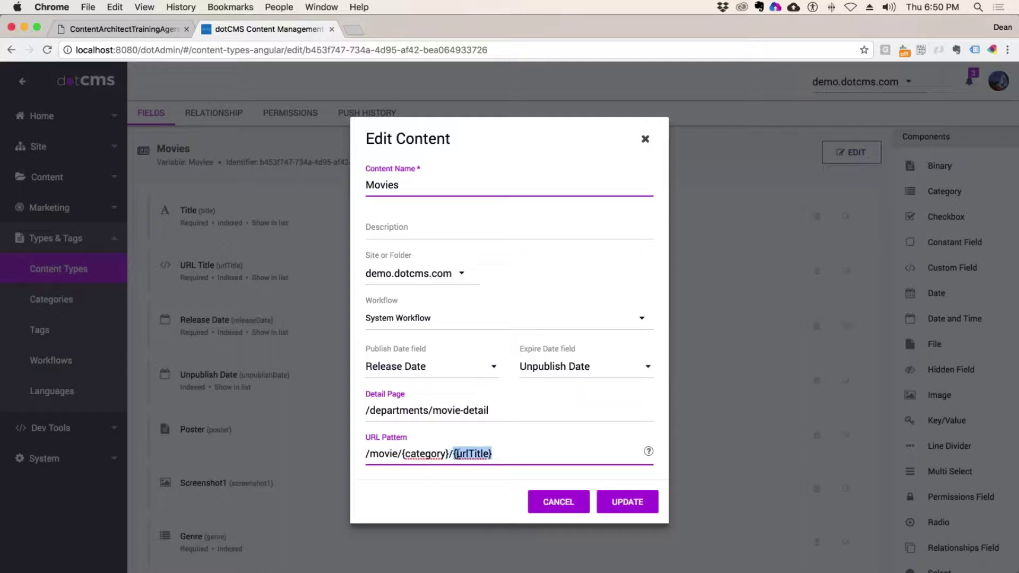
{"action": "key", "text": "super+Left"}
{"action": "left_click_drag", "start_coordinate": [452, 453], "coordinate": [403, 457]}
{"action": "key", "text": "BackSpace"}
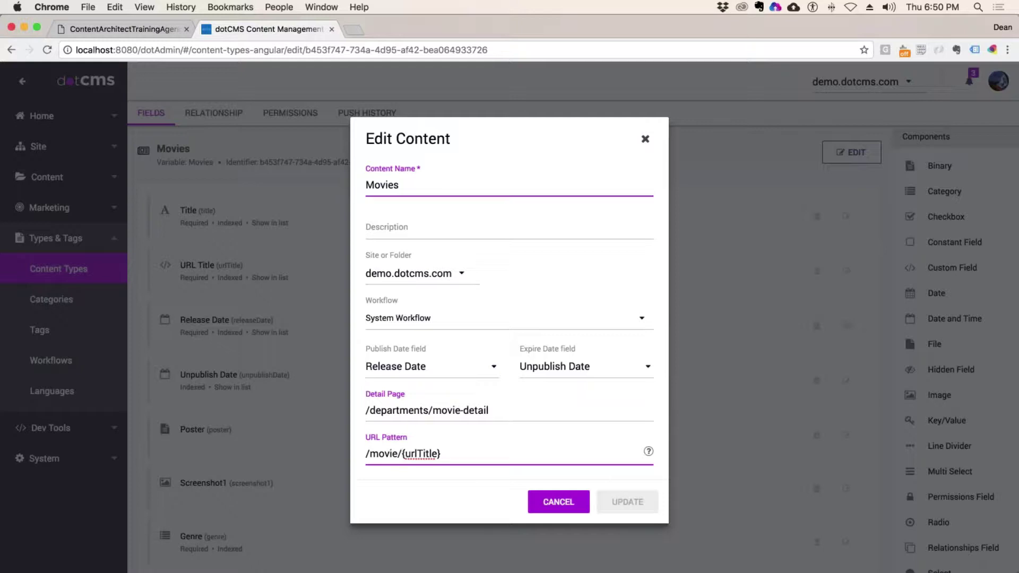
- Inspect the URL pattern /movie/{urlTitle}, name Movies and detail page /departments/movie-detail, then cancel unchanged
{"action": "key", "text": "super+a"}
{"action": "key", "text": "Right"}
{"action": "key", "text": "super+Left"}
{"action": "left_click_drag", "start_coordinate": [380, 455], "coordinate": [401, 454]}
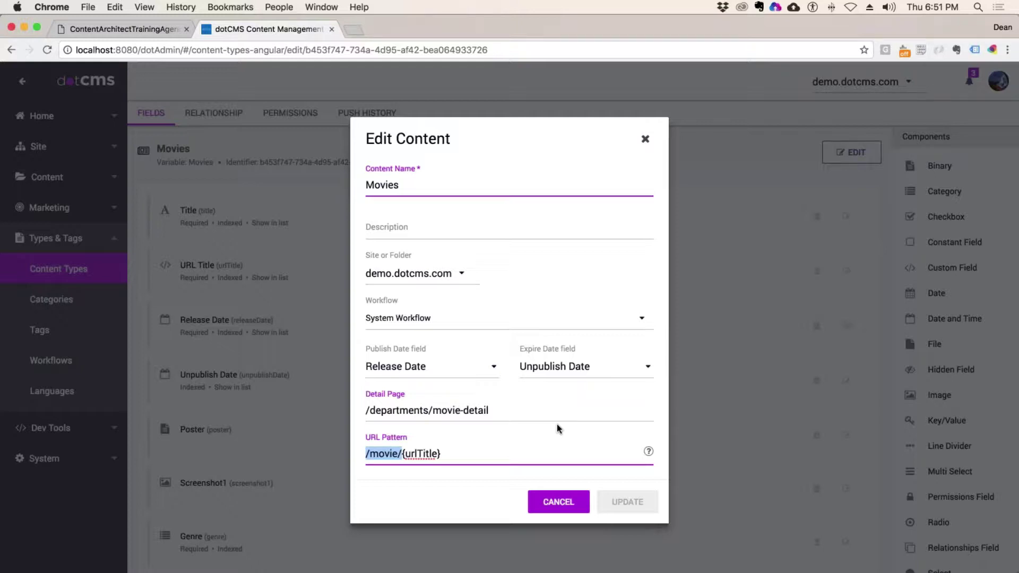
{"action": "left_click", "coordinate": [384, 184]}
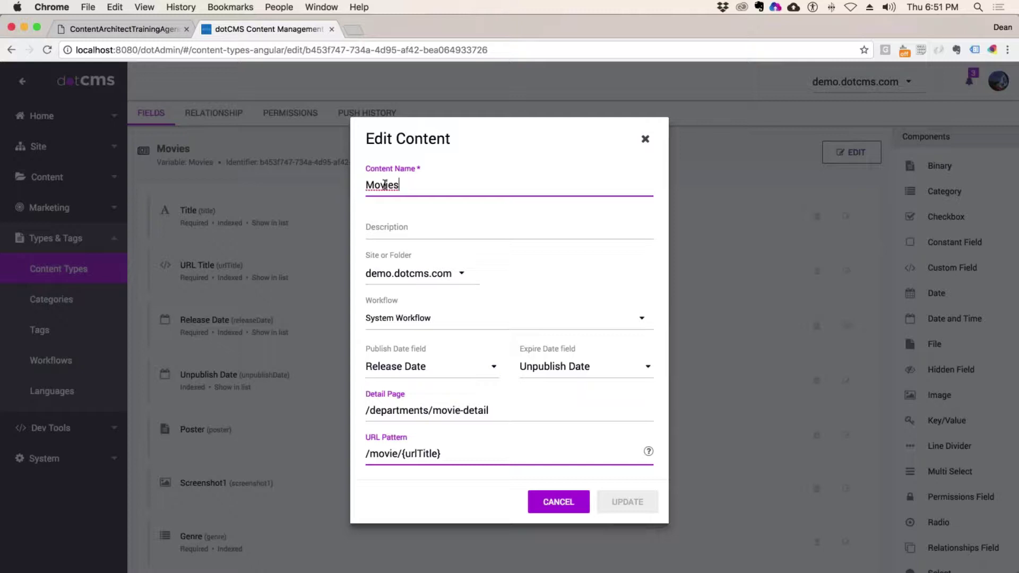
{"action": "double_click", "coordinate": [384, 185]}
{"action": "left_click", "coordinate": [432, 454]}
{"action": "left_click_drag", "start_coordinate": [441, 454], "coordinate": [402, 454]}
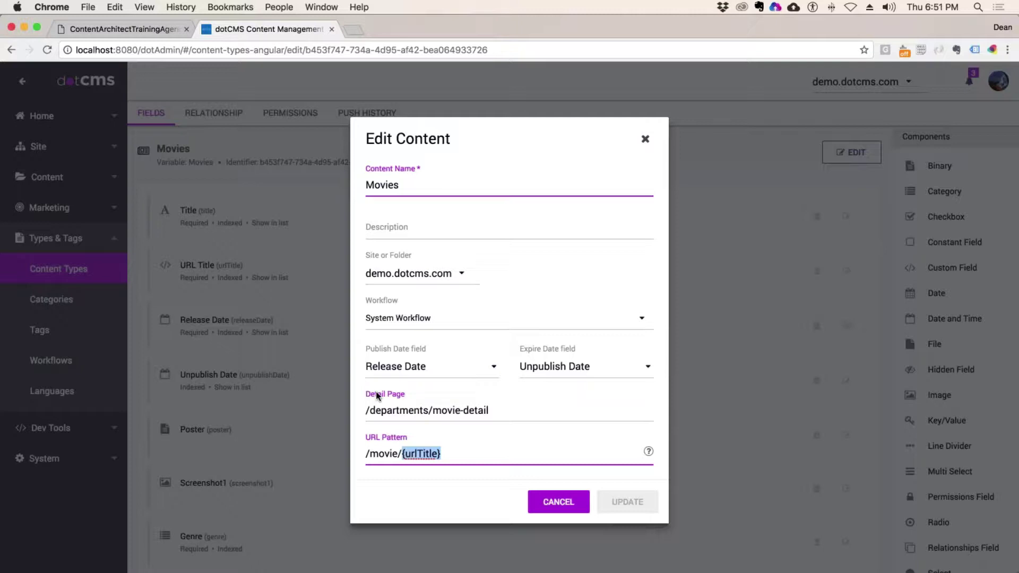
{"action": "left_click", "coordinate": [411, 411]}
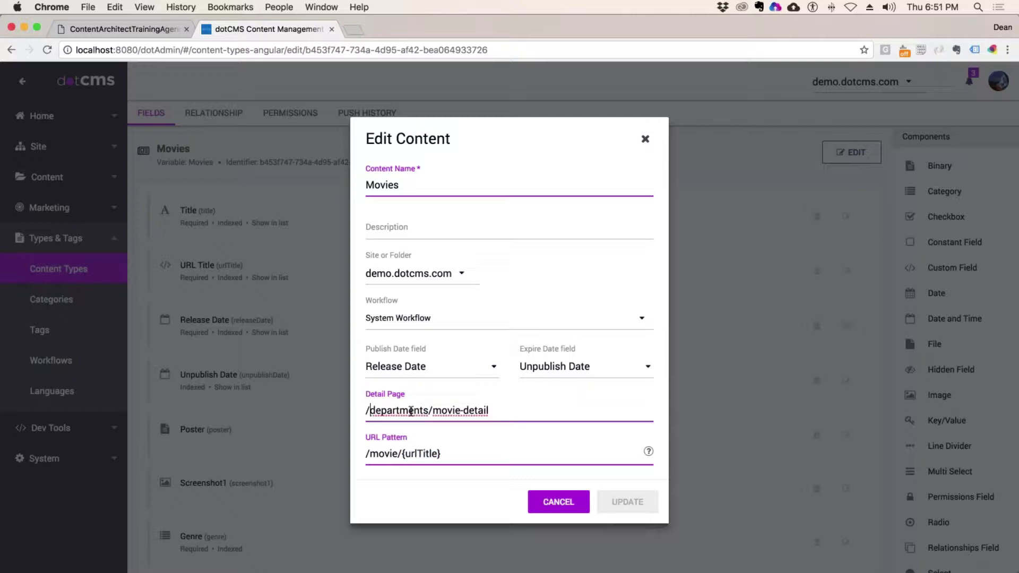
{"action": "left_click_drag", "start_coordinate": [369, 411], "coordinate": [571, 405]}
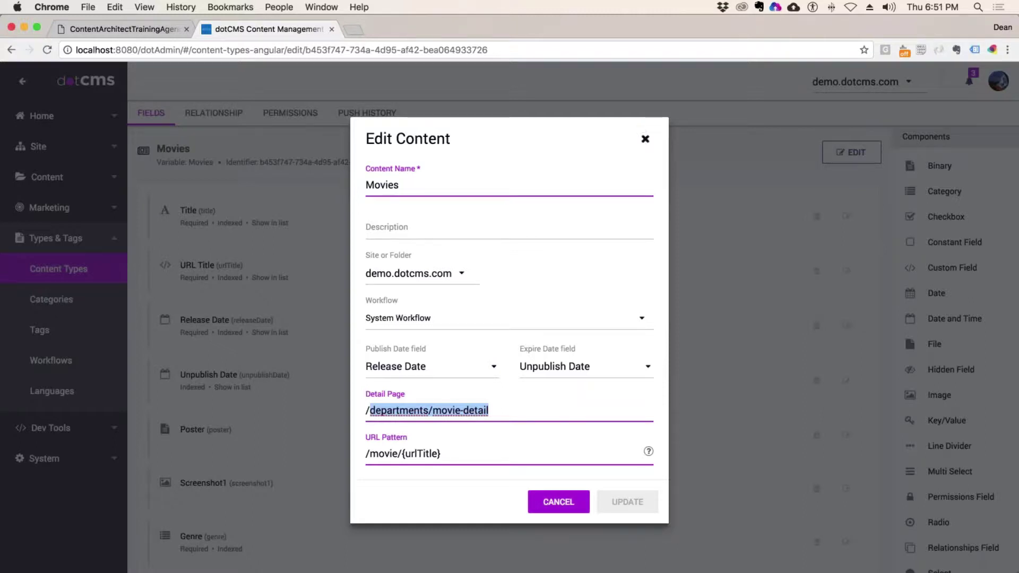
{"action": "left_click", "coordinate": [644, 138]}
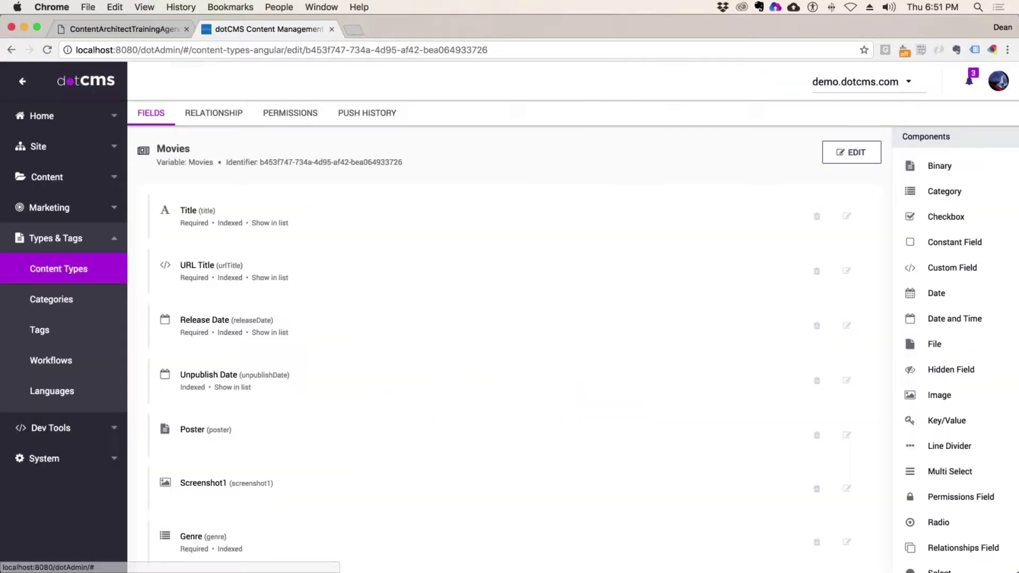
- Browse the site to the news-events folder and open the news-detail page in the editor
{"action": "left_click", "coordinate": [62, 181]}
{"action": "left_click", "coordinate": [52, 212]}
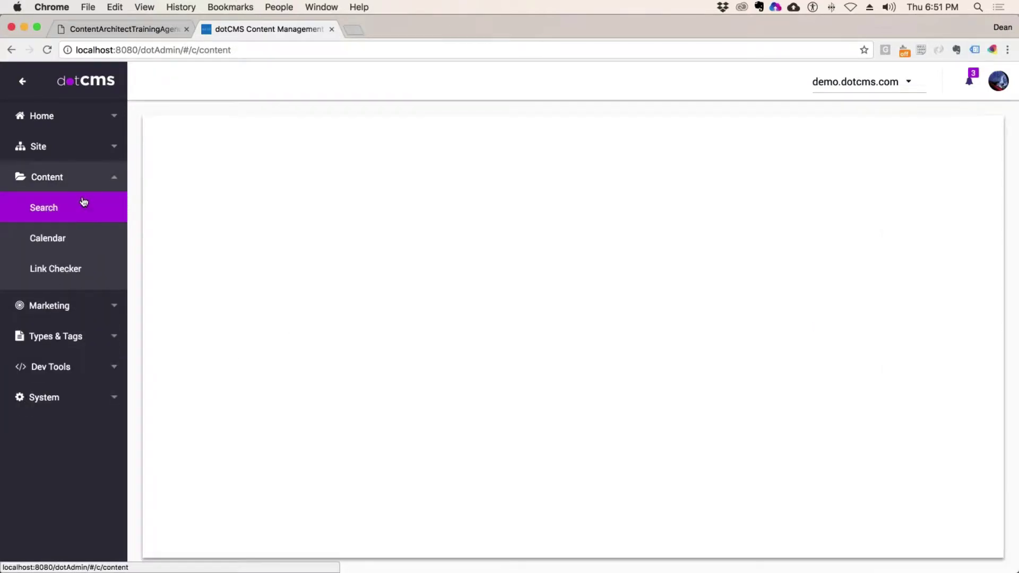
{"action": "left_click", "coordinate": [38, 146]}
{"action": "left_click", "coordinate": [47, 177]}
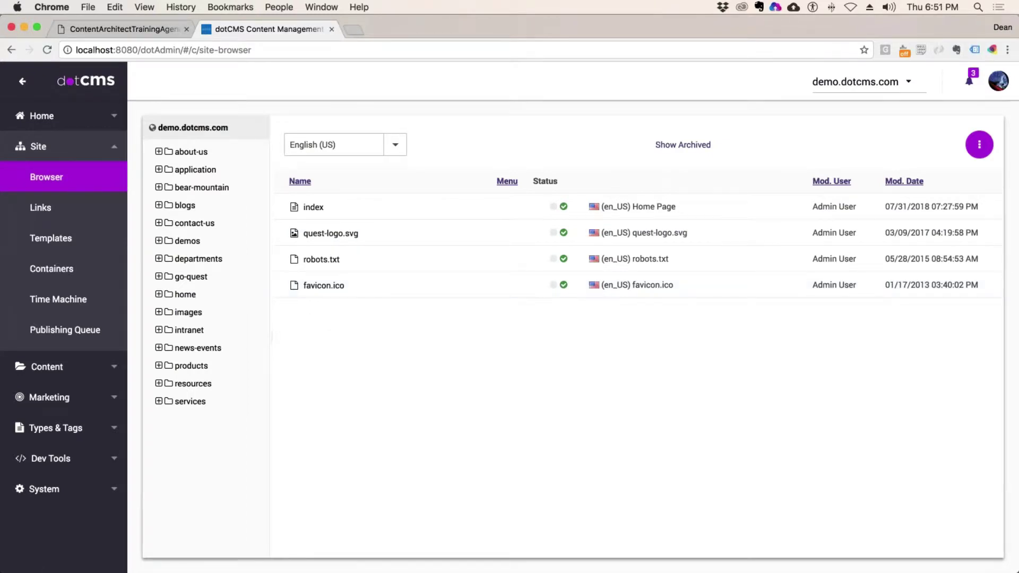
{"action": "left_click", "coordinate": [195, 350]}
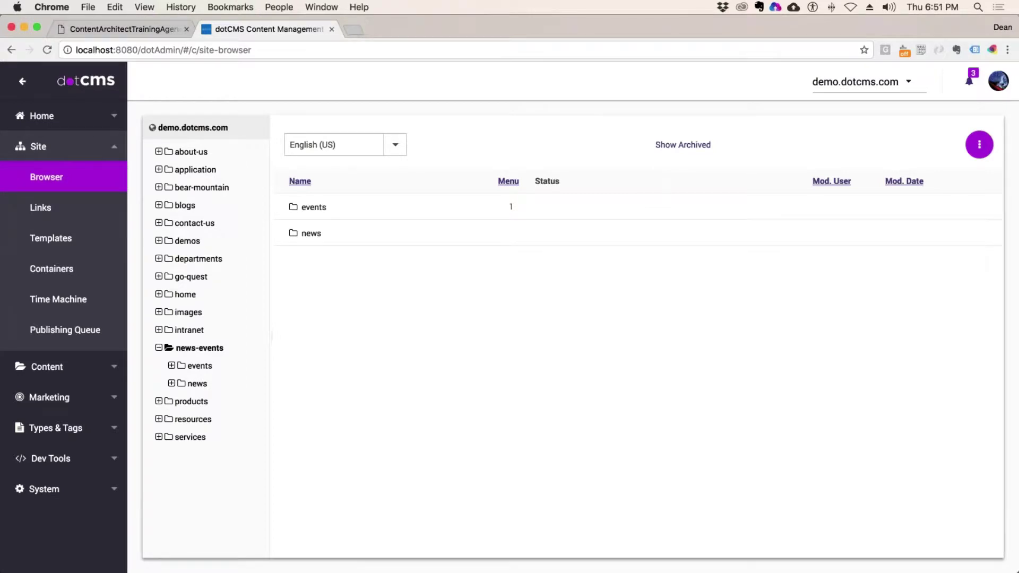
{"action": "left_click", "coordinate": [196, 384]}
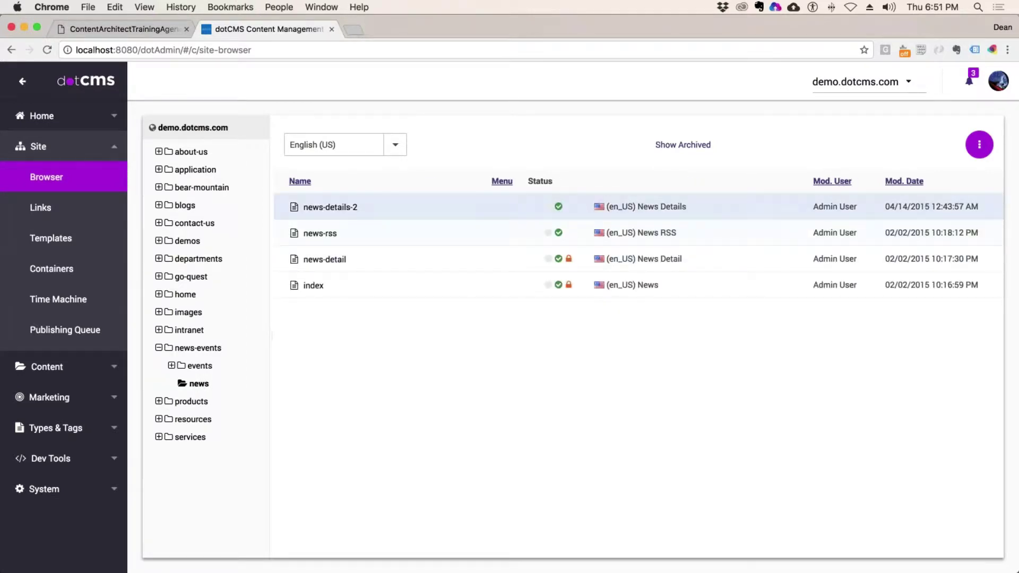
{"action": "left_click", "coordinate": [323, 260]}
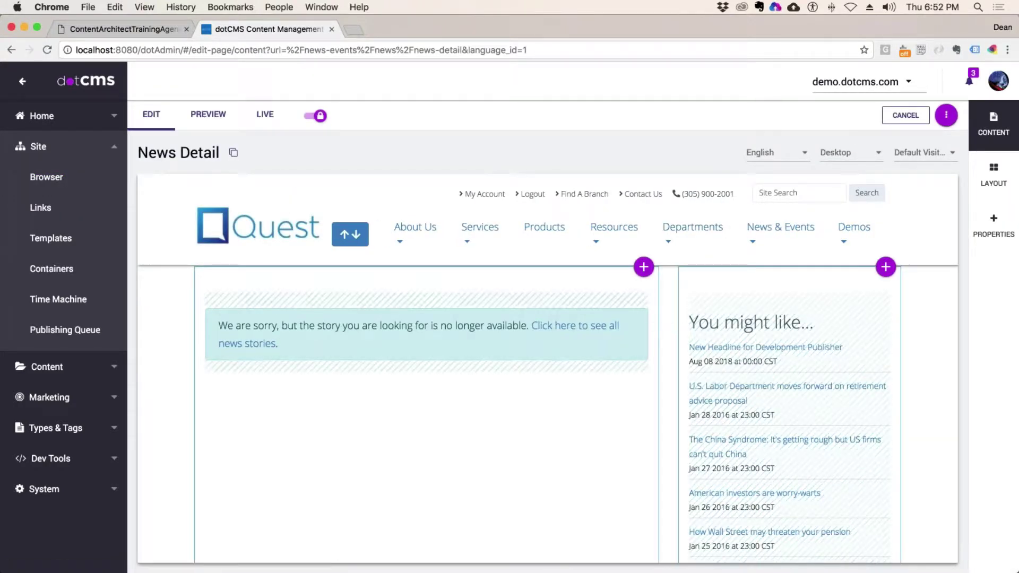
- Open the movie-detail page from the departments folder in the page editor
{"action": "left_click", "coordinate": [48, 183]}
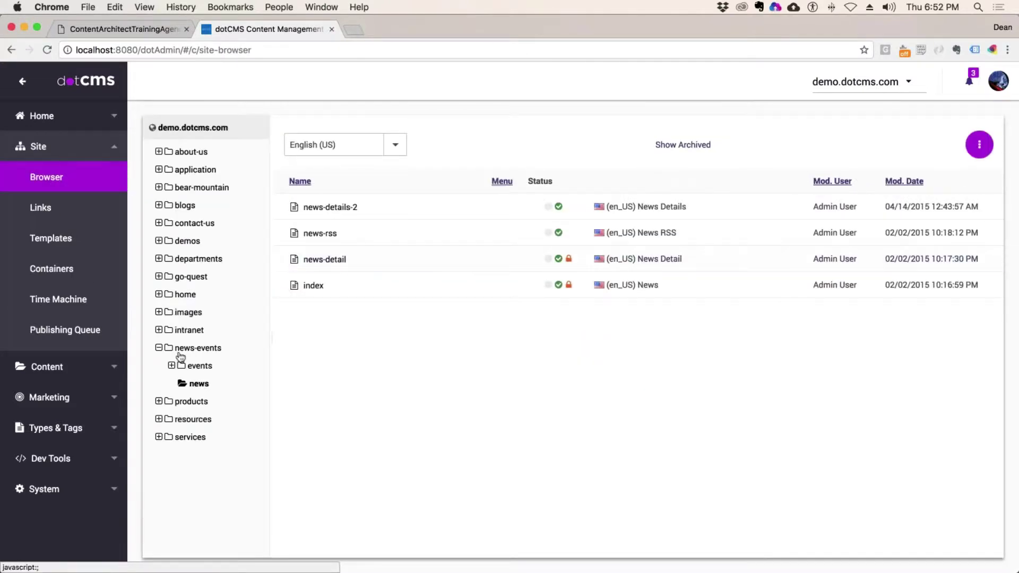
{"action": "left_click", "coordinate": [199, 258]}
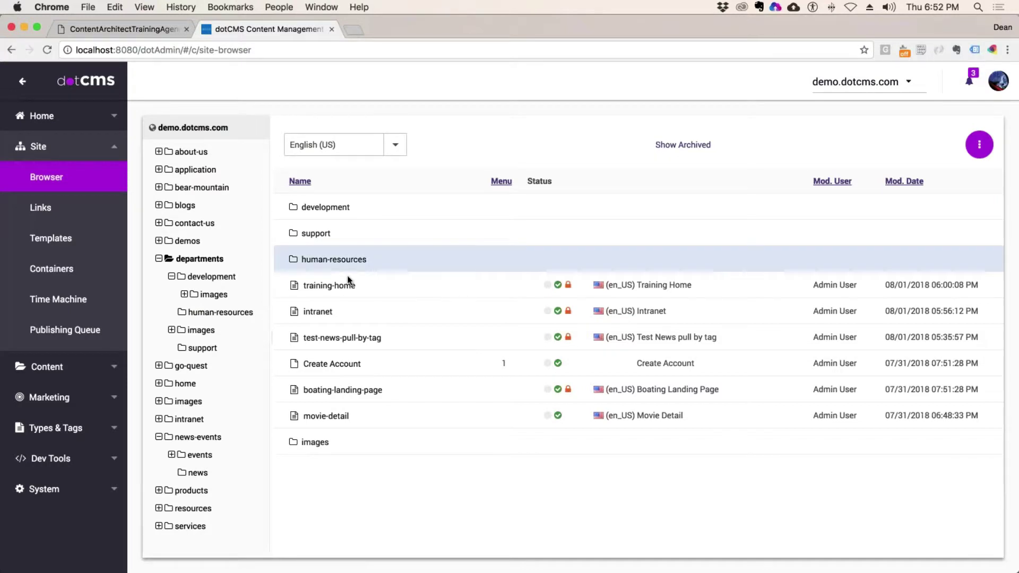
{"action": "left_click", "coordinate": [333, 417]}
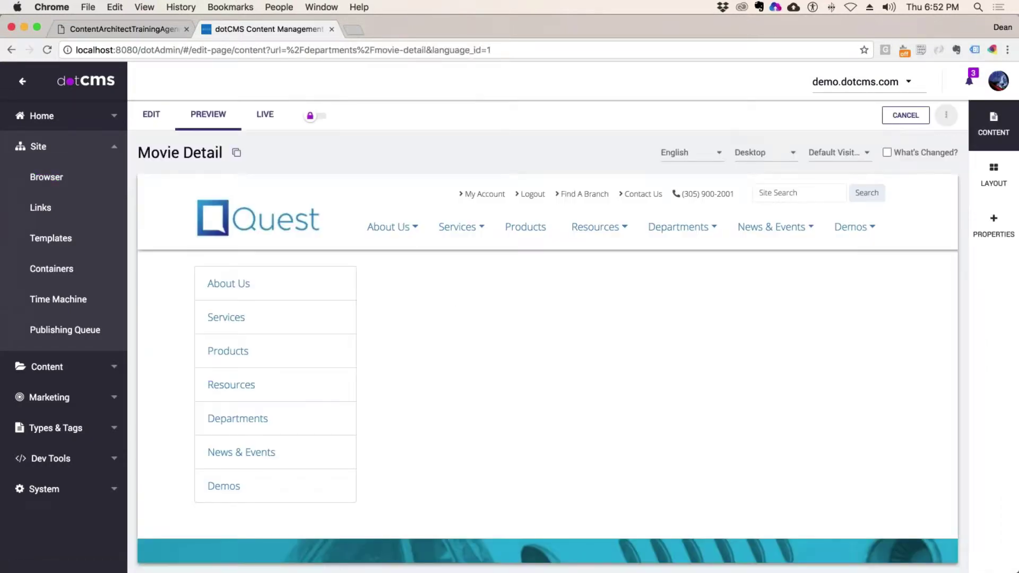
- Put Movie Detail in edit mode, start a Simple Widget containing '#set', then discard the draft
{"action": "left_click", "coordinate": [151, 115]}
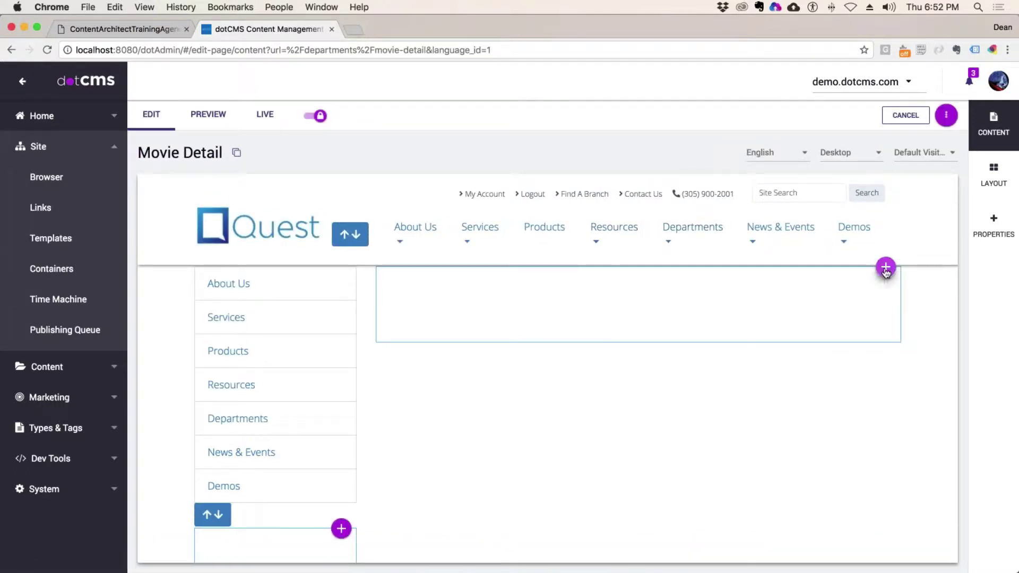
{"action": "left_click", "coordinate": [884, 267]}
{"action": "left_click", "coordinate": [850, 313]}
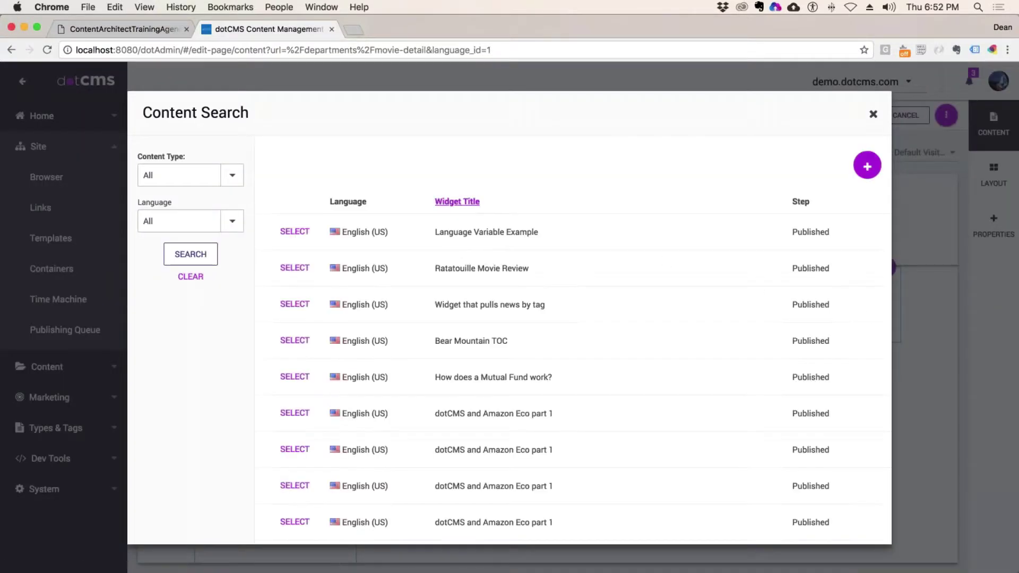
{"action": "left_click", "coordinate": [866, 166]}
{"action": "left_click", "coordinate": [828, 237]}
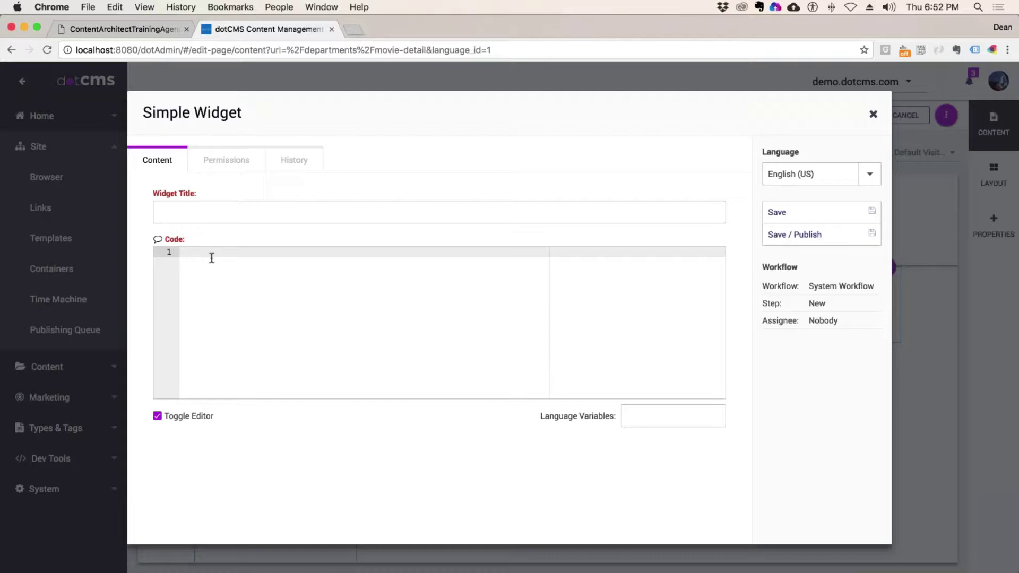
{"action": "type", "text": "#set"}
{"action": "left_click", "coordinate": [873, 114]}
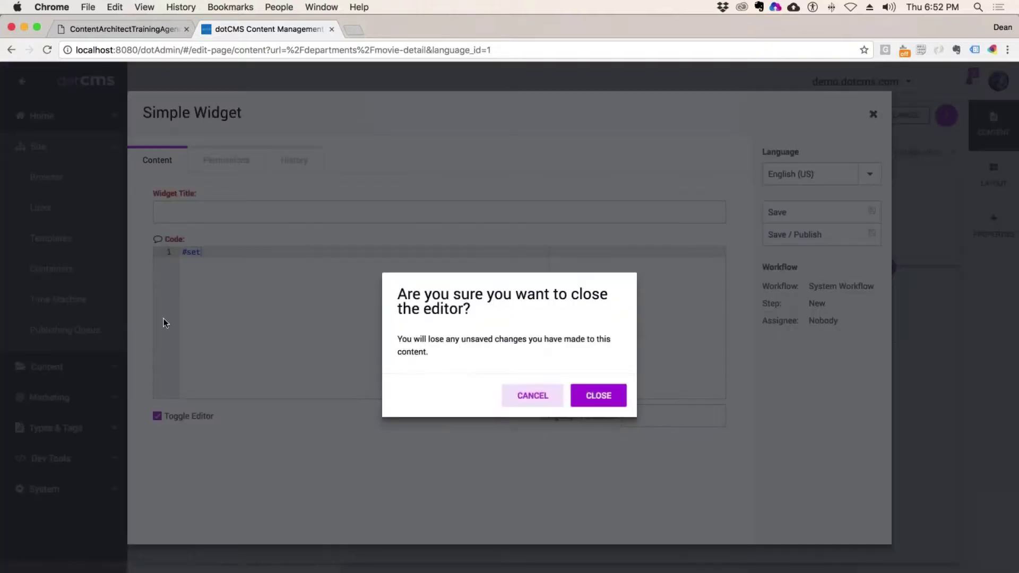
{"action": "key", "text": "Return"}
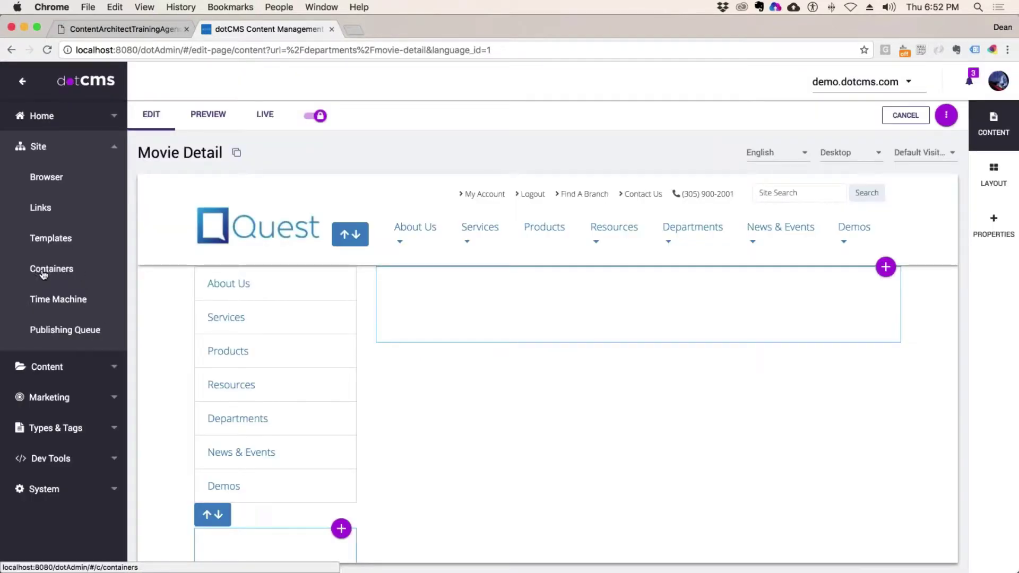
- Open the Site Browser in a second tab showing the departments folder, and launch TextWrangler
{"action": "right_click", "coordinate": [55, 269]}
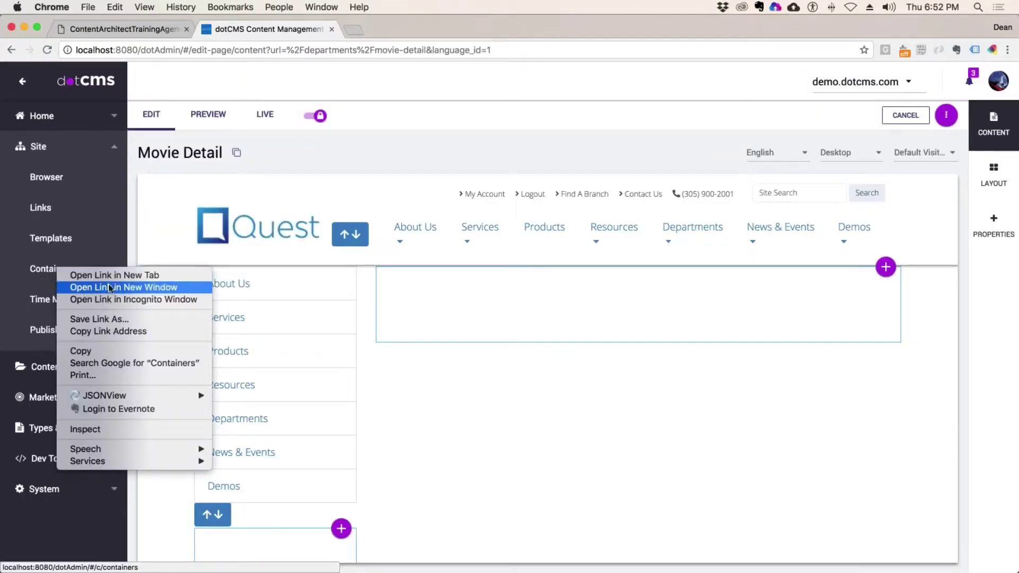
{"action": "key", "text": "Escape"}
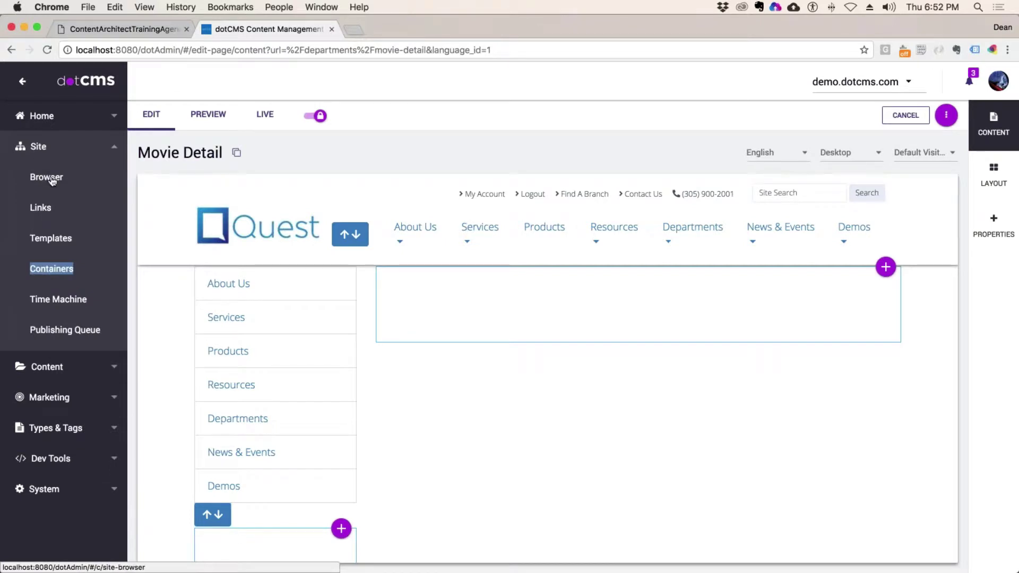
{"action": "right_click", "coordinate": [49, 180]}
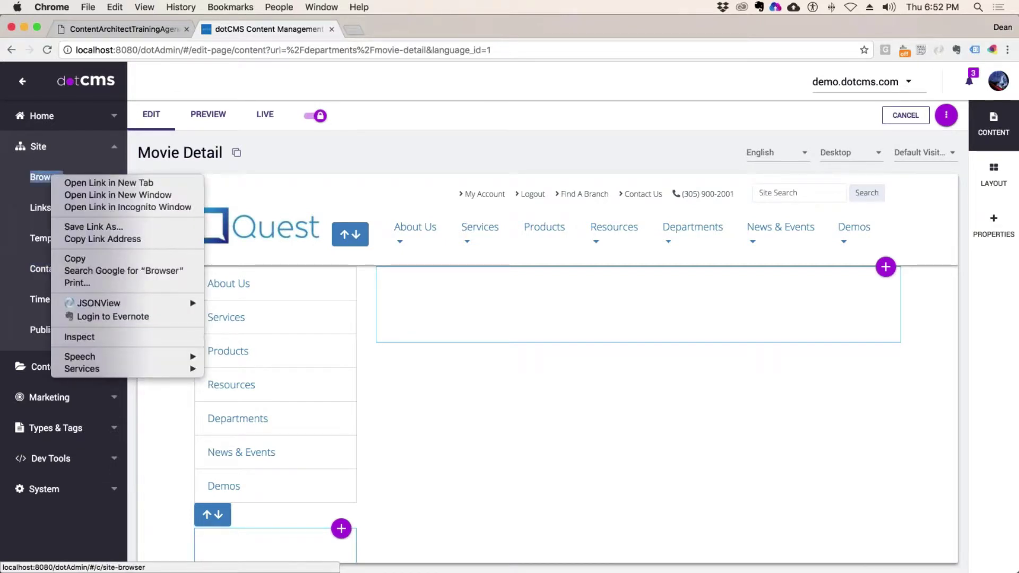
{"action": "left_click", "coordinate": [109, 183]}
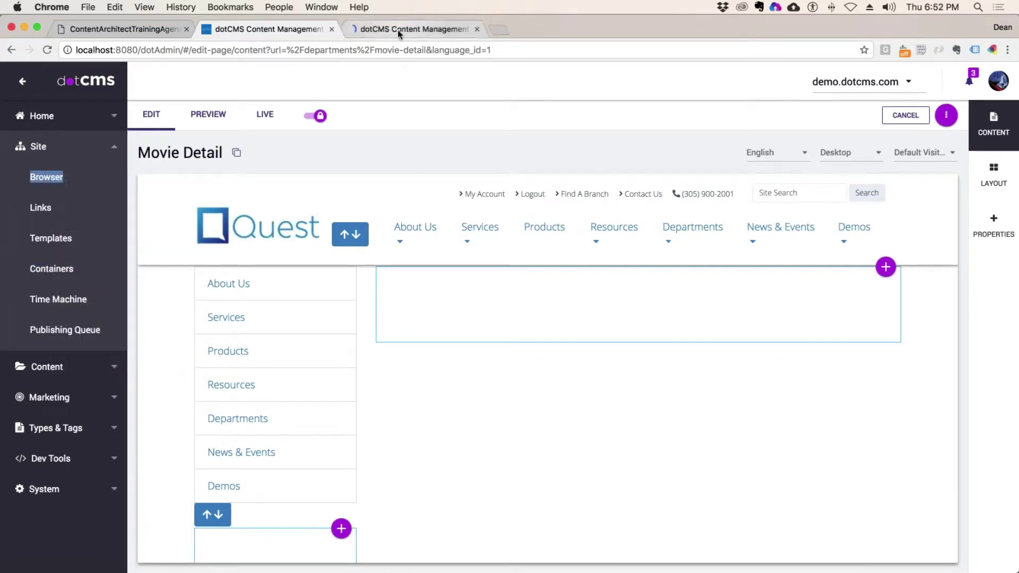
{"action": "left_click", "coordinate": [398, 31]}
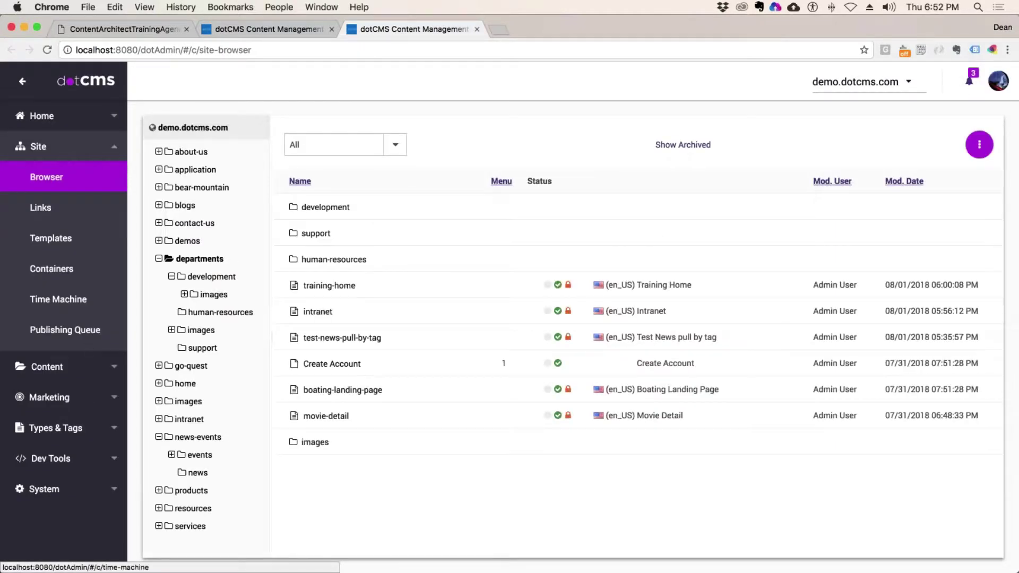
{"action": "mouse_move", "coordinate": [11, 451]}
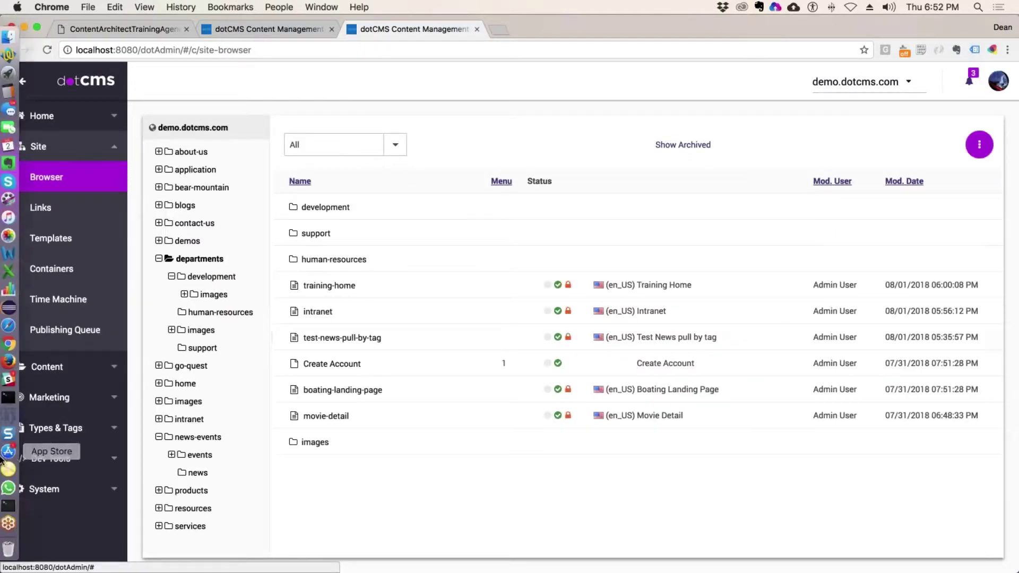
{"action": "left_click", "coordinate": [13, 55]}
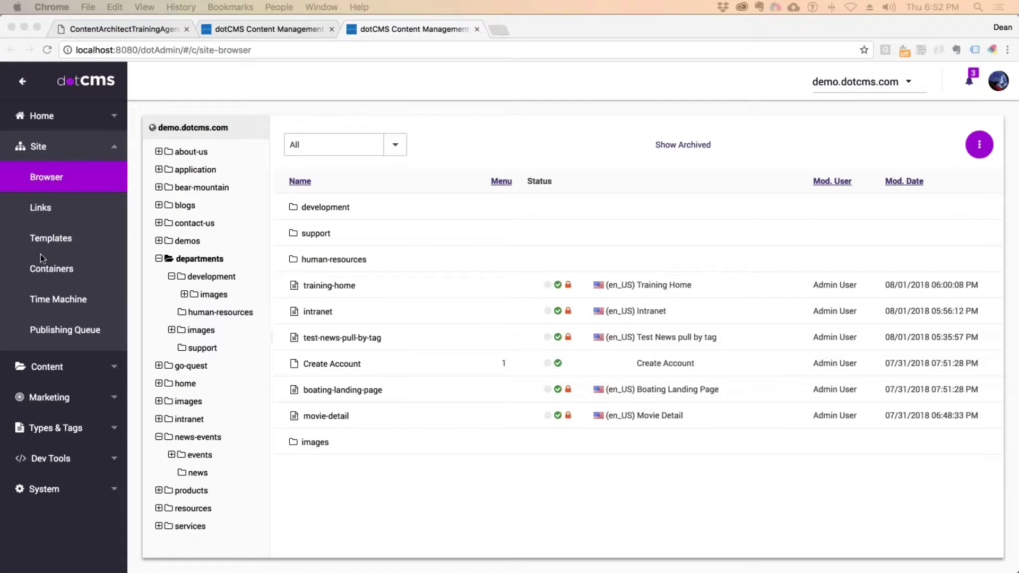
- Search for Movies content and sort the three items by Release Date, newest first
{"action": "left_click", "coordinate": [45, 367]}
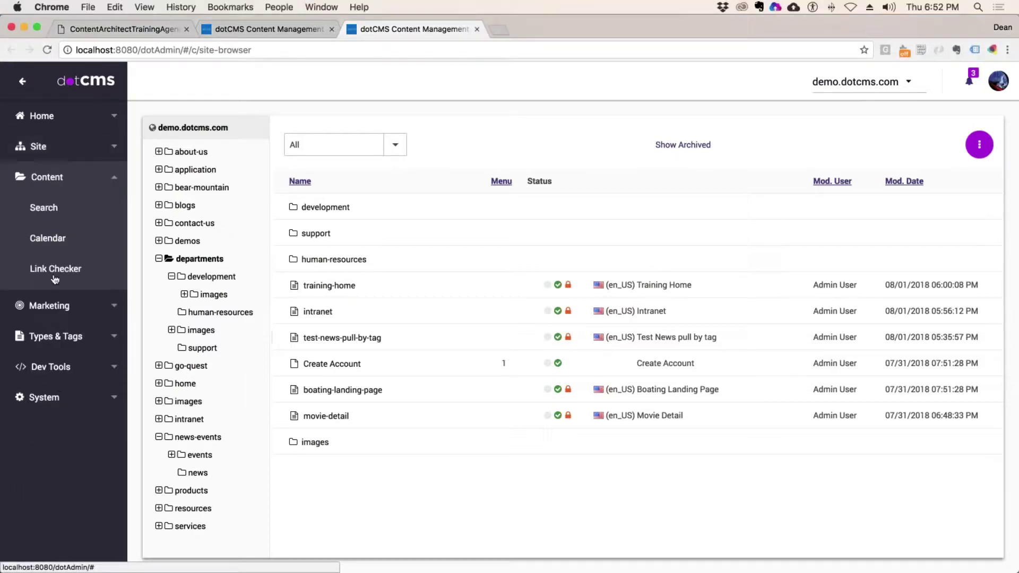
{"action": "left_click", "coordinate": [40, 207]}
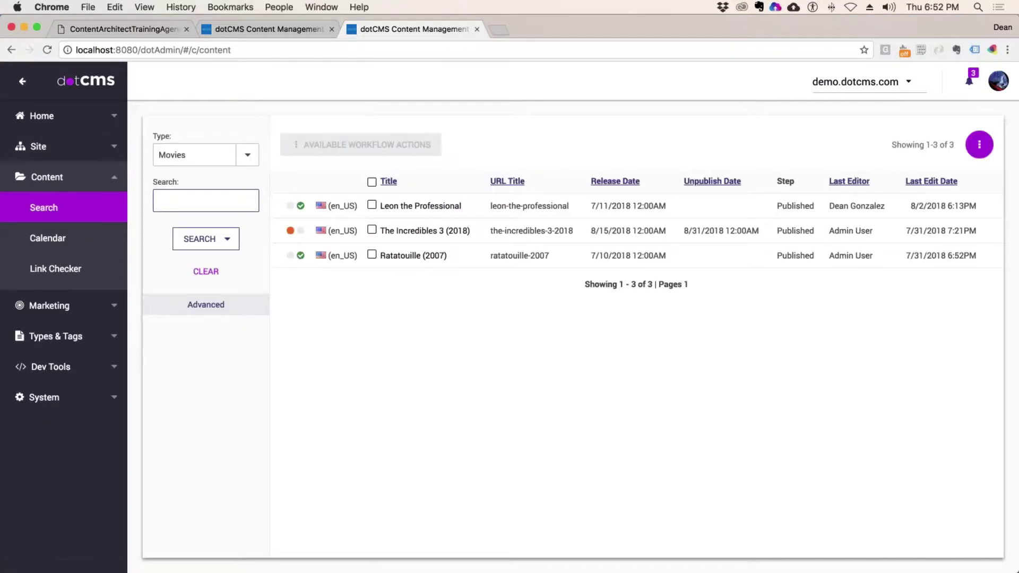
{"action": "left_click", "coordinate": [639, 182]}
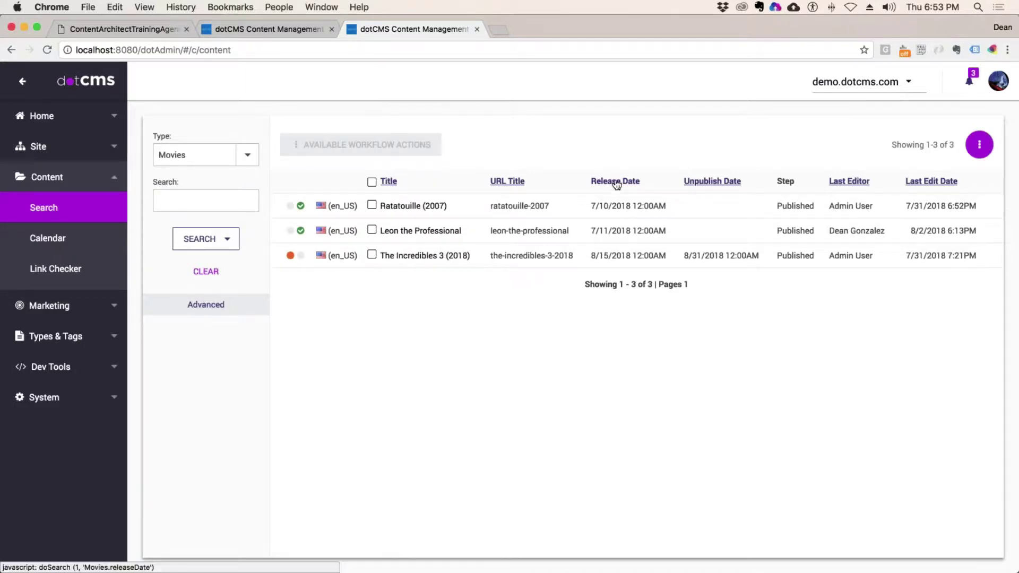
{"action": "left_click", "coordinate": [637, 183]}
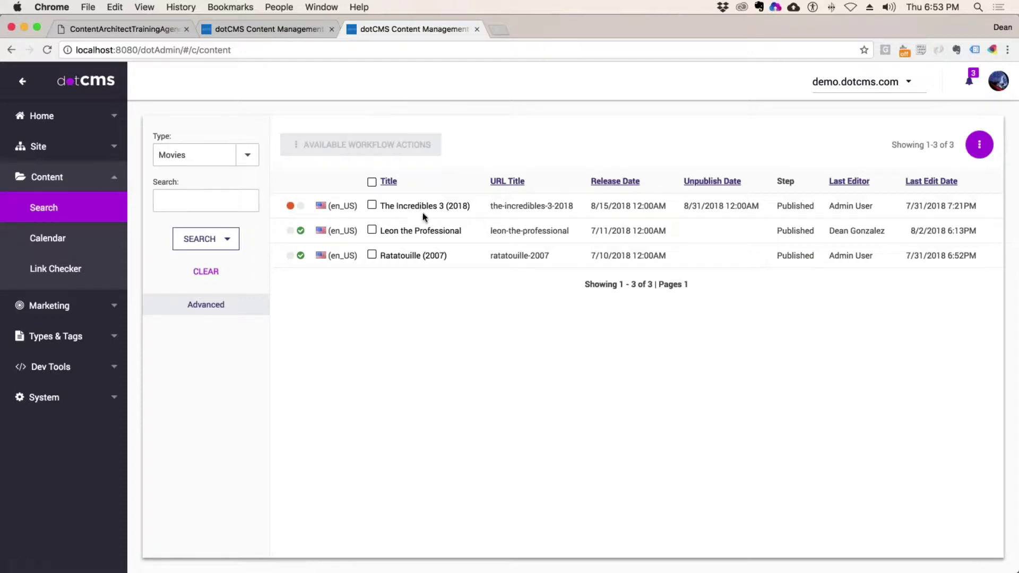
- Change The Incredibles 3 (2018) release date to 7/25/2018, save and publish it, and close the editor
{"action": "left_click", "coordinate": [422, 208]}
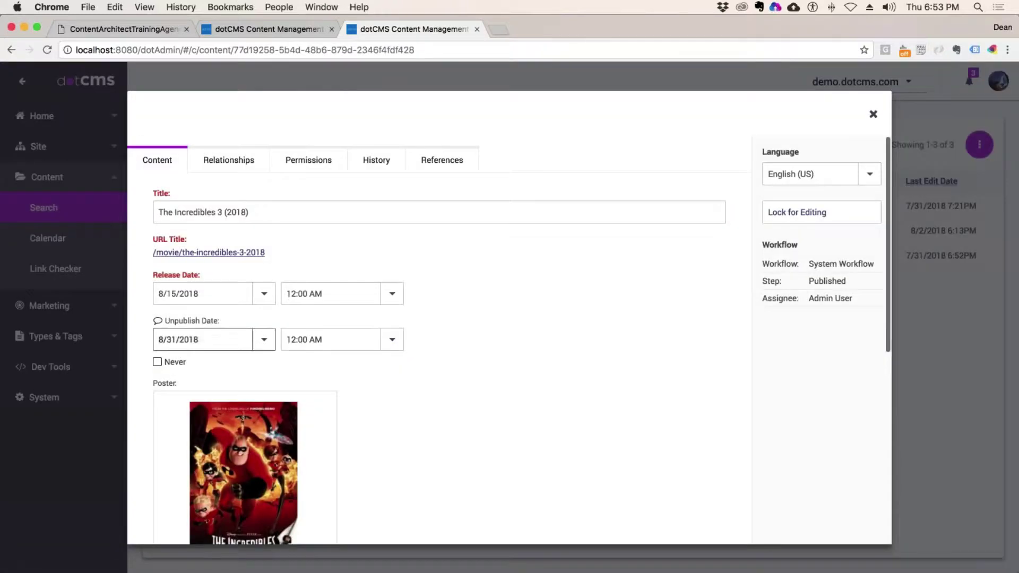
{"action": "left_click", "coordinate": [265, 297]}
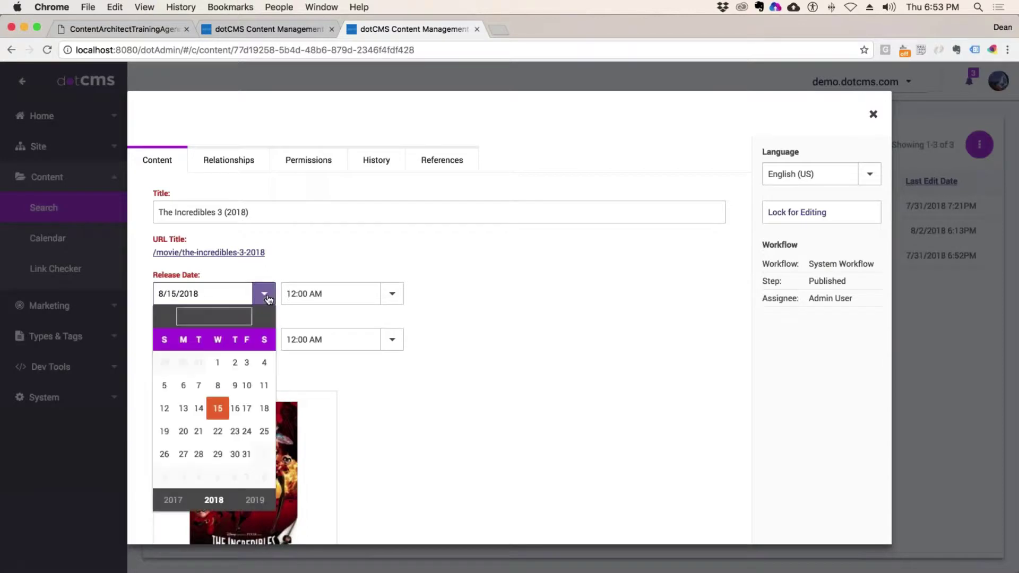
{"action": "left_click", "coordinate": [218, 363]}
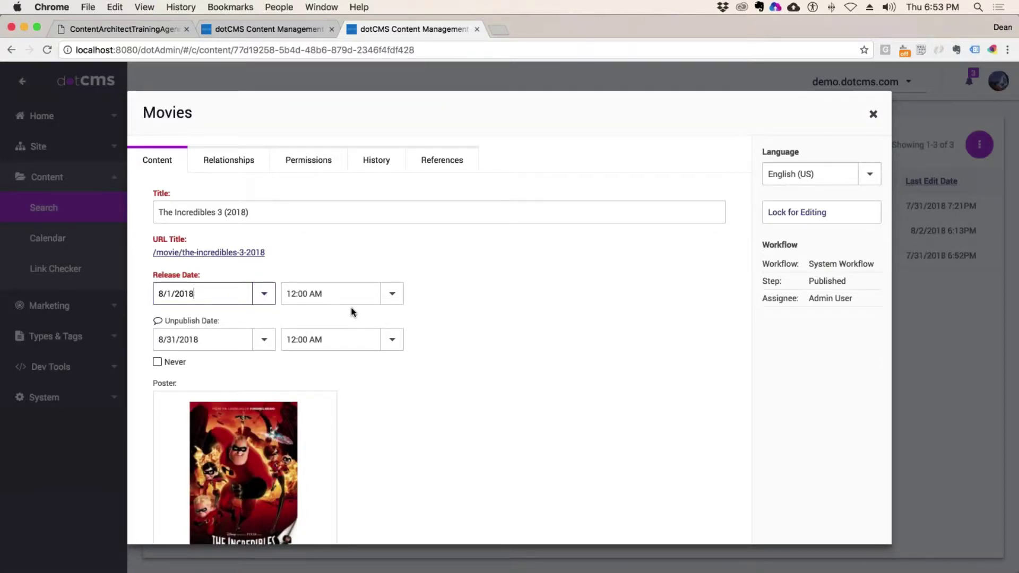
{"action": "left_click", "coordinate": [264, 293]}
{"action": "left_click", "coordinate": [214, 316]}
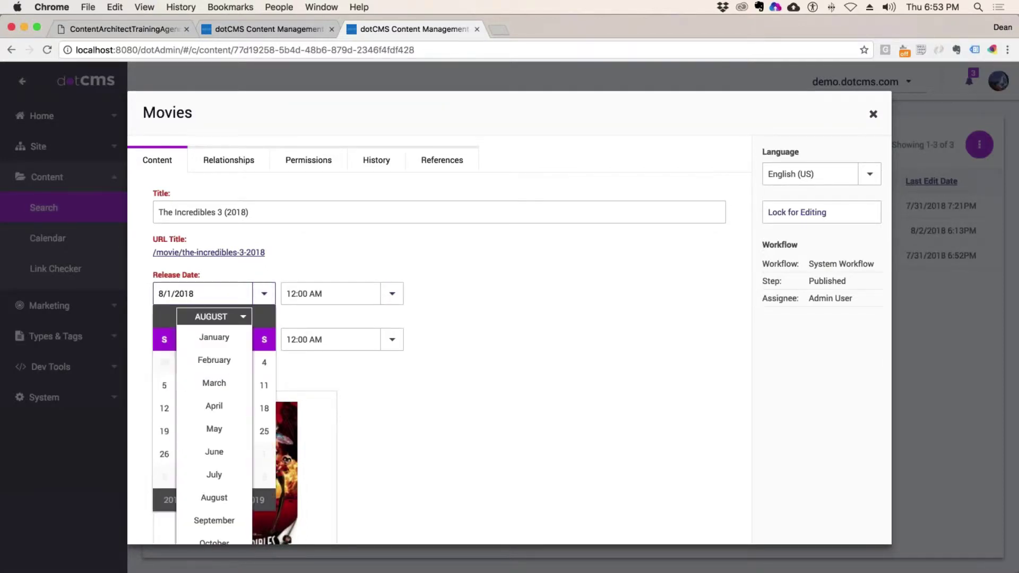
{"action": "left_click", "coordinate": [217, 474]}
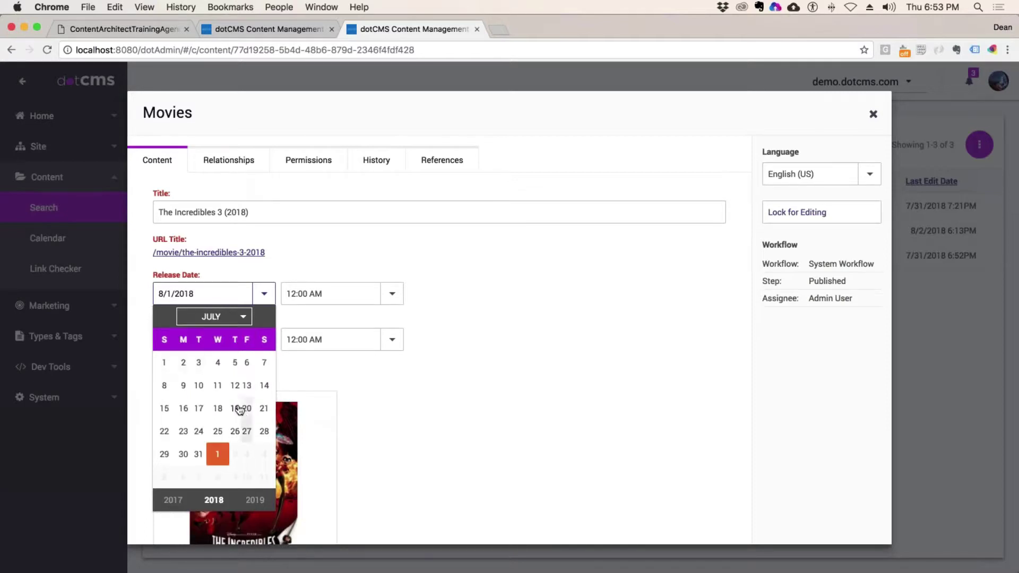
{"action": "left_click", "coordinate": [214, 431]}
{"action": "left_click", "coordinate": [796, 212]}
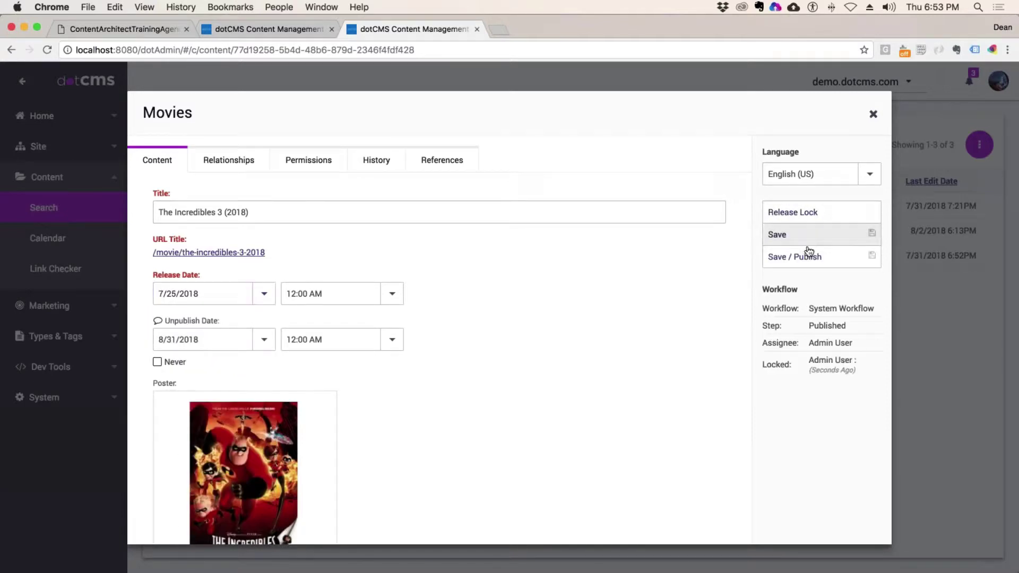
{"action": "left_click", "coordinate": [842, 257]}
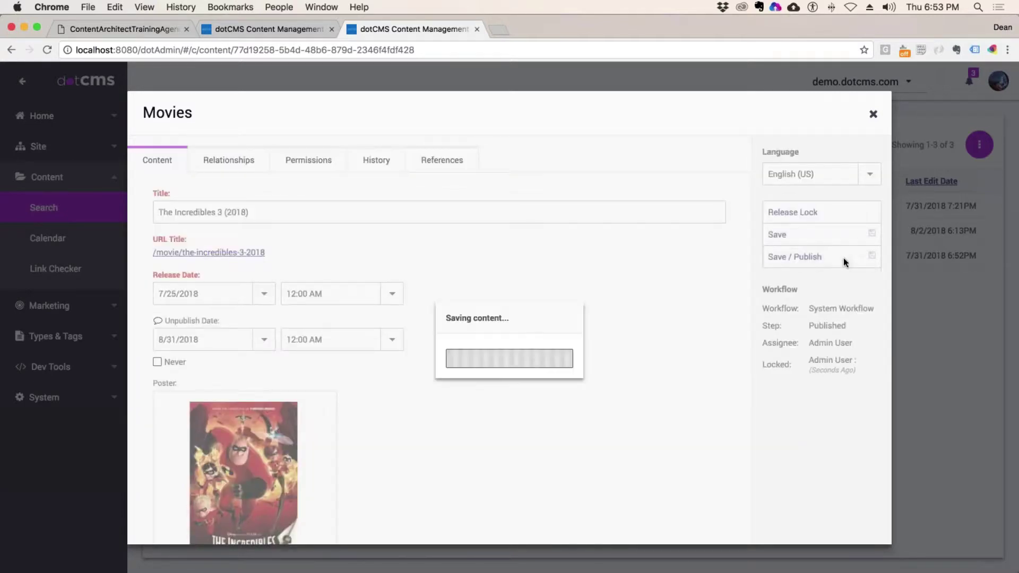
{"action": "left_click", "coordinate": [872, 113]}
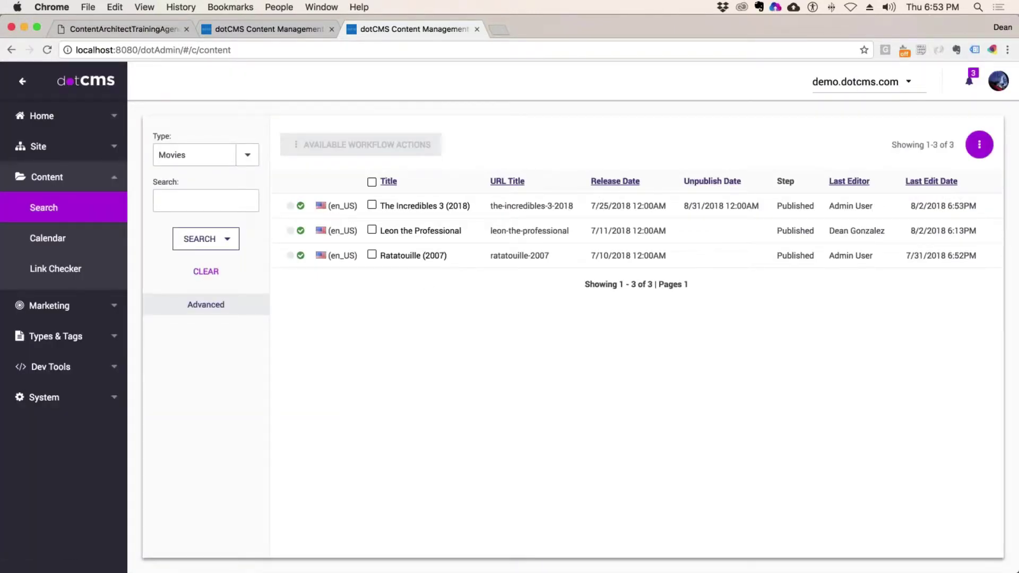
- Sort the Movies by Release Date newest first and show the advanced search filters
{"action": "left_click", "coordinate": [621, 183]}
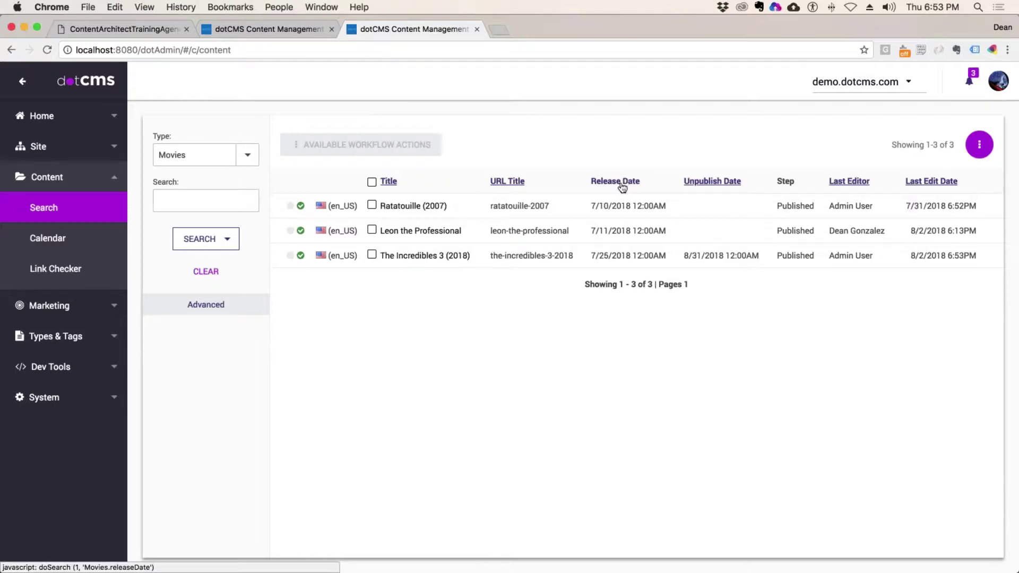
{"action": "left_click", "coordinate": [617, 182]}
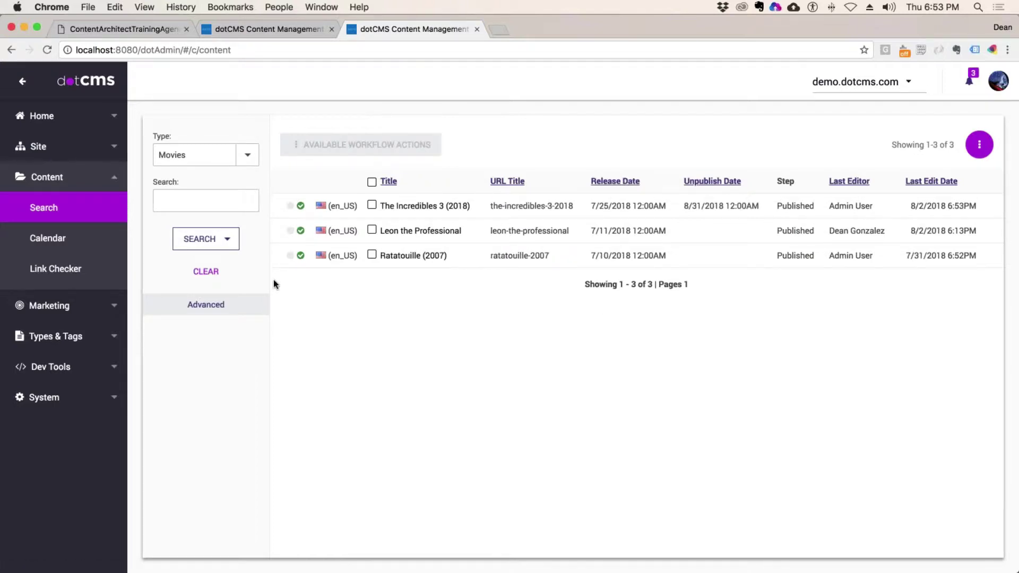
{"action": "left_click", "coordinate": [204, 306]}
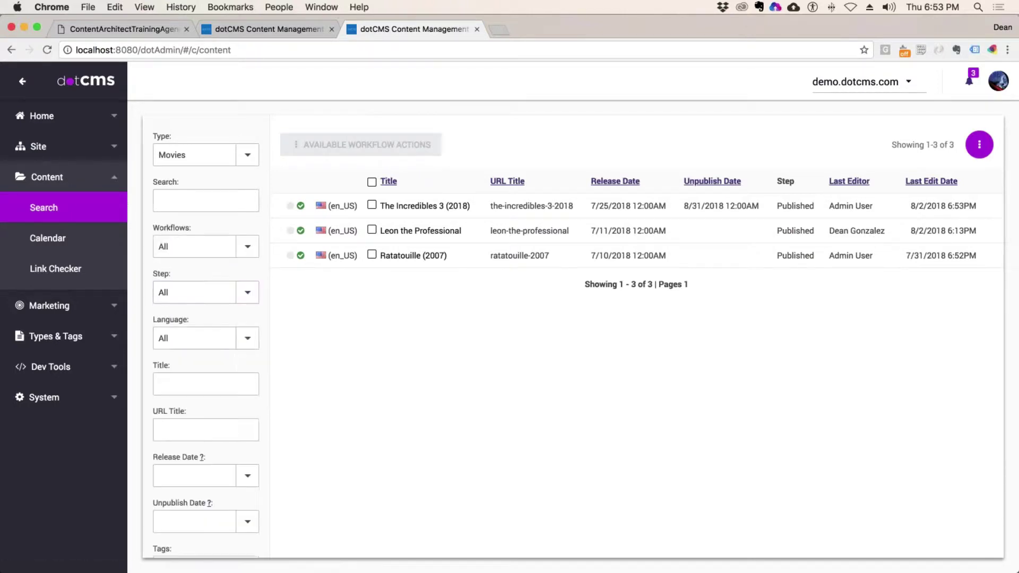
{"action": "scroll", "coordinate": [206, 339], "scroll_direction": "down", "scroll_amount": 10}
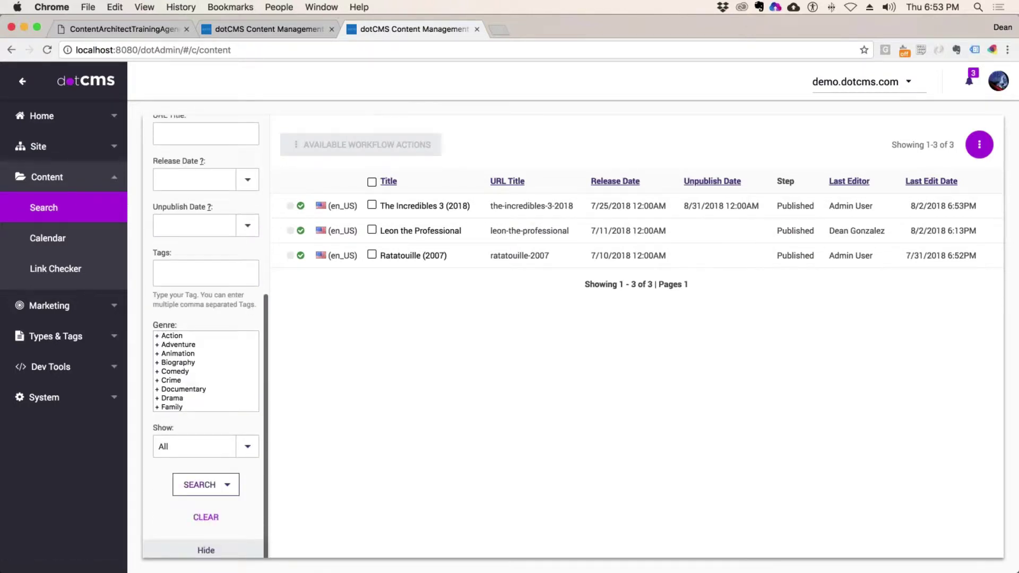
- Show the search query and copy its Velocity content pull code
{"action": "left_click", "coordinate": [227, 486]}
{"action": "left_click", "coordinate": [216, 529]}
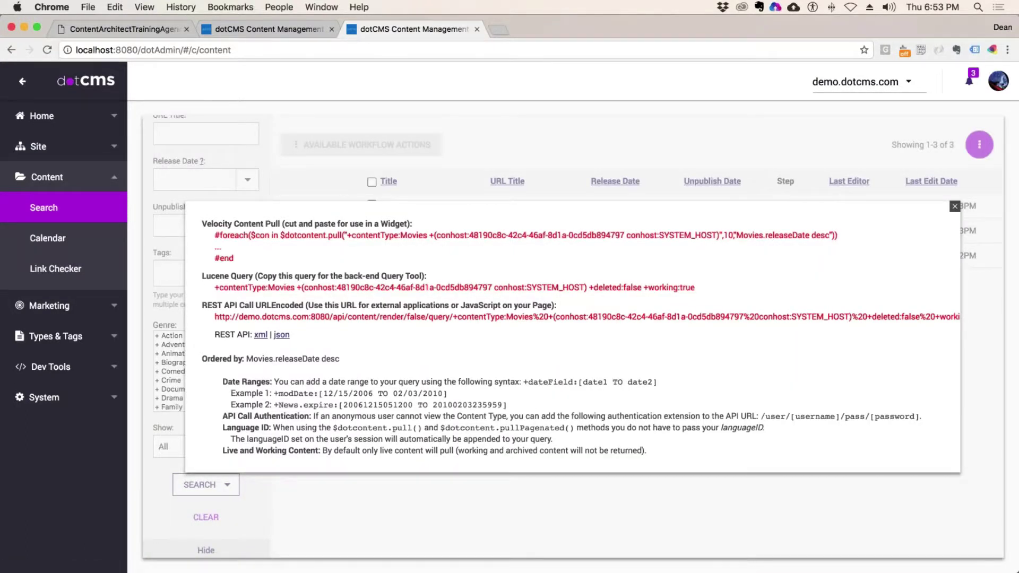
{"action": "left_click_drag", "start_coordinate": [234, 259], "coordinate": [214, 235]}
{"action": "key", "text": "super+c"}
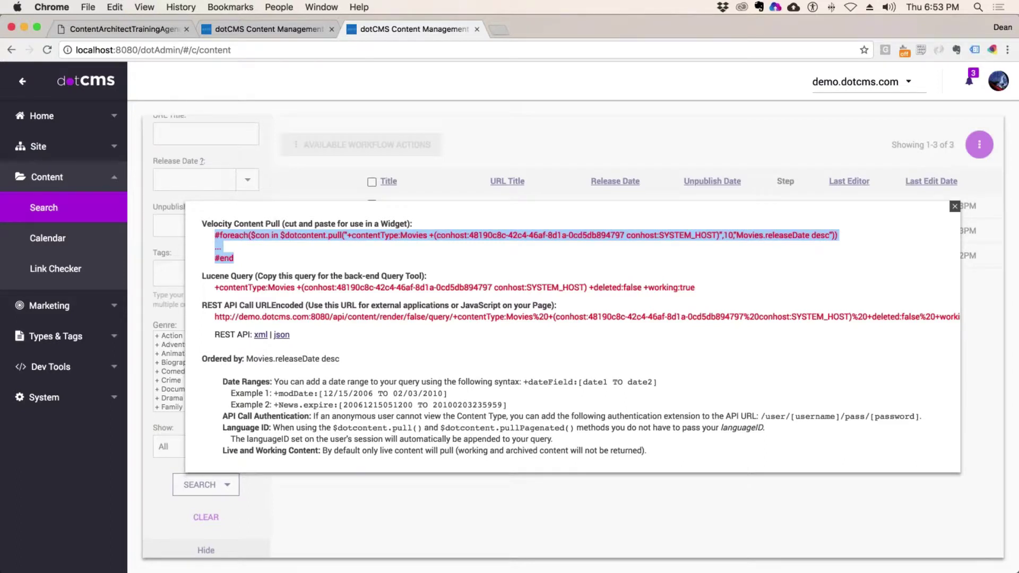
{"action": "left_click", "coordinate": [12, 55]}
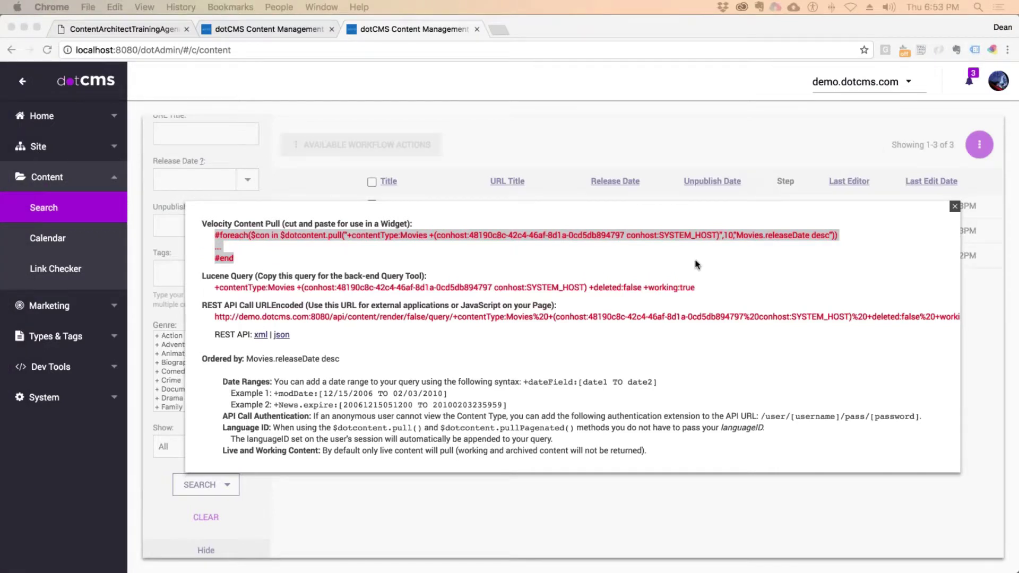
- Replace the old break message line with #if($URLMapContent)
{"action": "left_click_drag", "start_coordinate": [497, 145], "coordinate": [473, 71]}
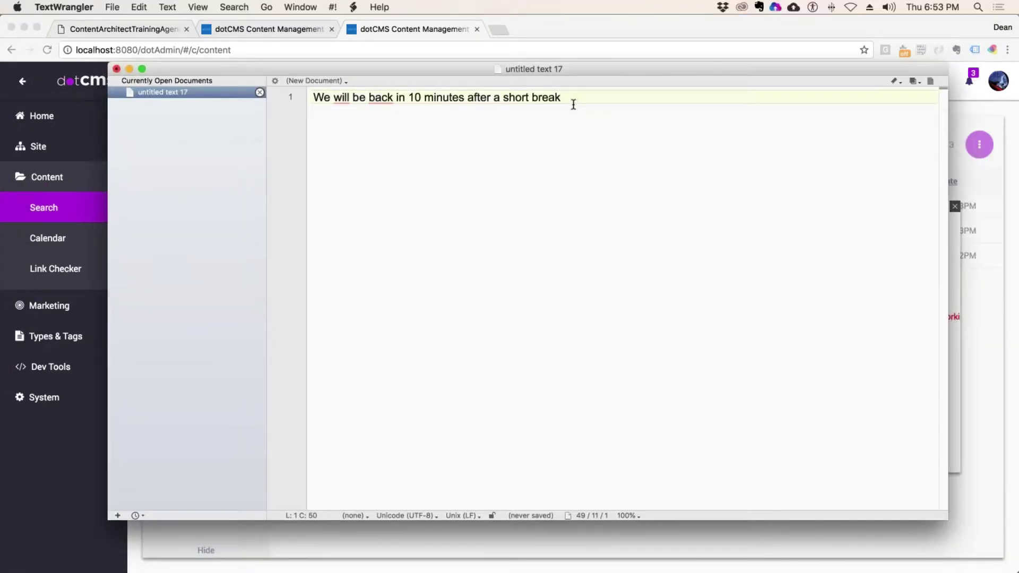
{"action": "triple_click", "coordinate": [511, 99]}
{"action": "key", "text": "BackSpace"}
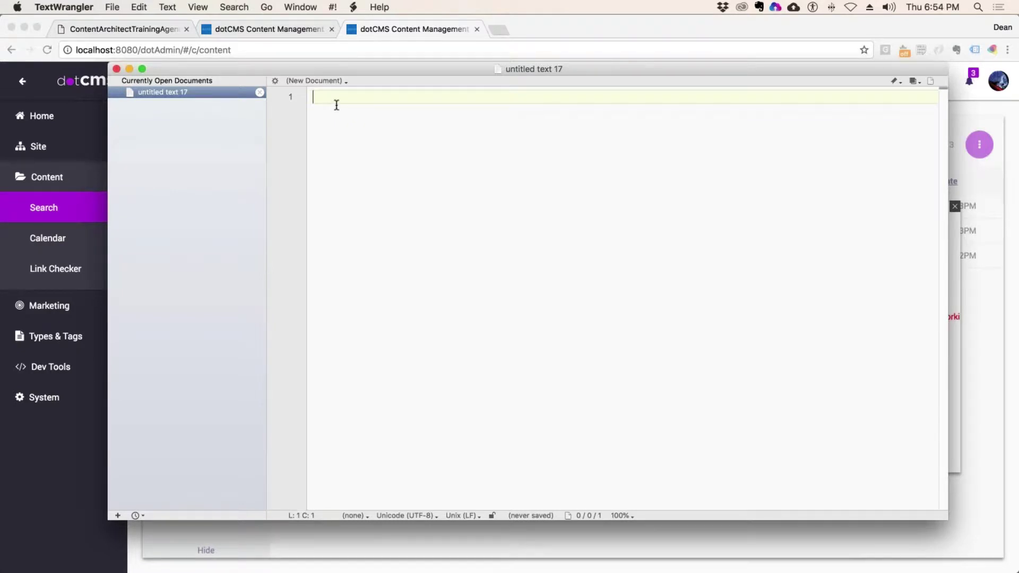
{"action": "type", "text": "#if("}
{"action": "type", "text": "$URLMapConte"}
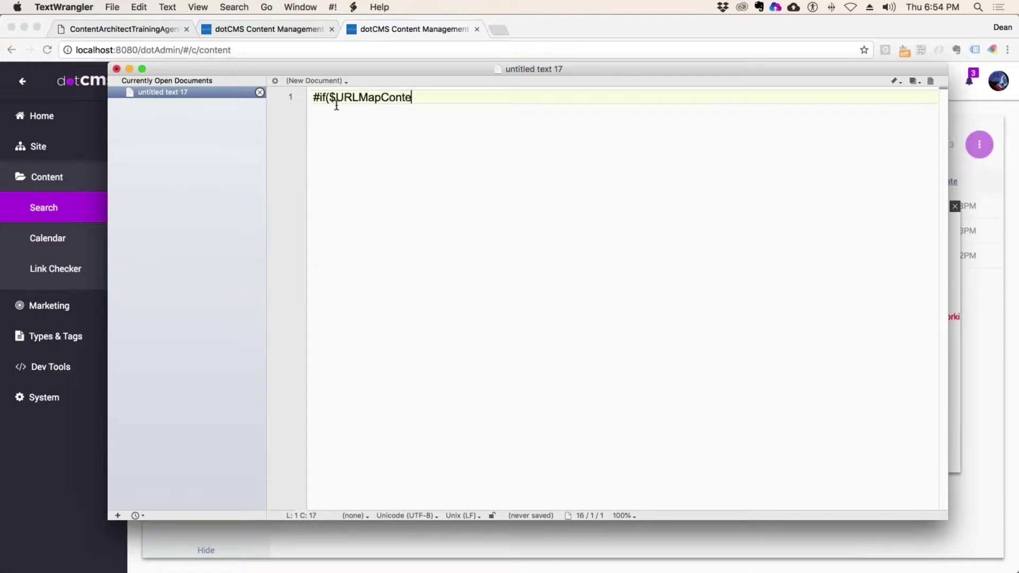
{"action": "type", "text": "nt)"}
{"action": "key", "text": "Return"}
{"action": "key", "text": "Return"}
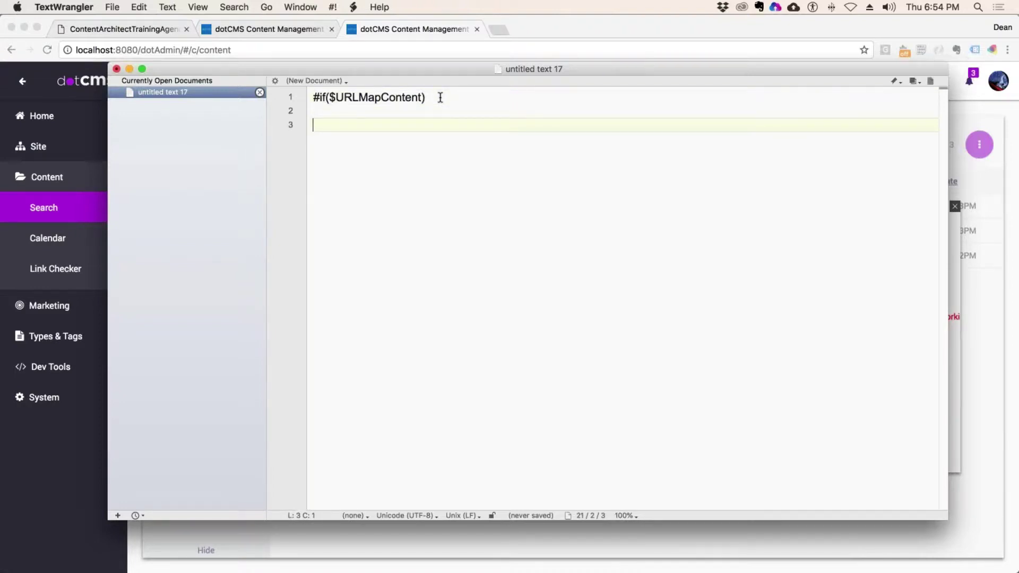
- Add an #else line and paste the copied Movies #foreach pull loop below it
{"action": "type", "text": "#else"}
{"action": "key", "text": "Return"}
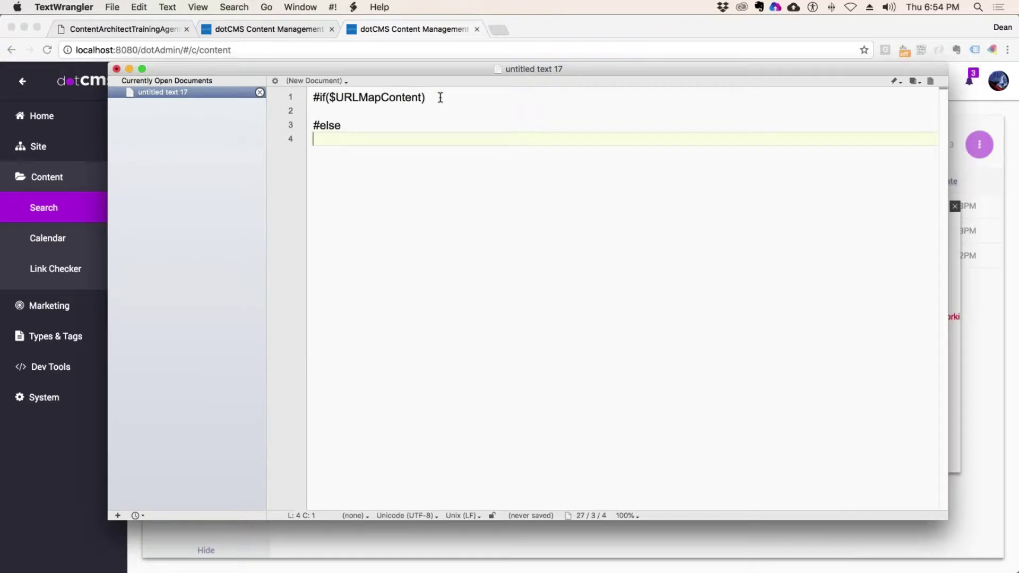
{"action": "key", "text": "super+v"}
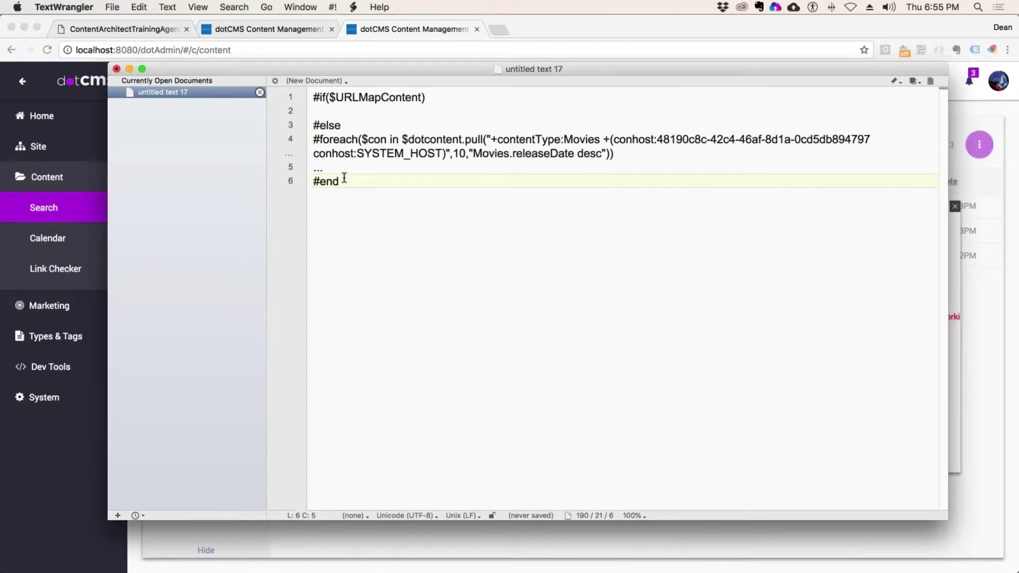
{"action": "key", "text": "Return"}
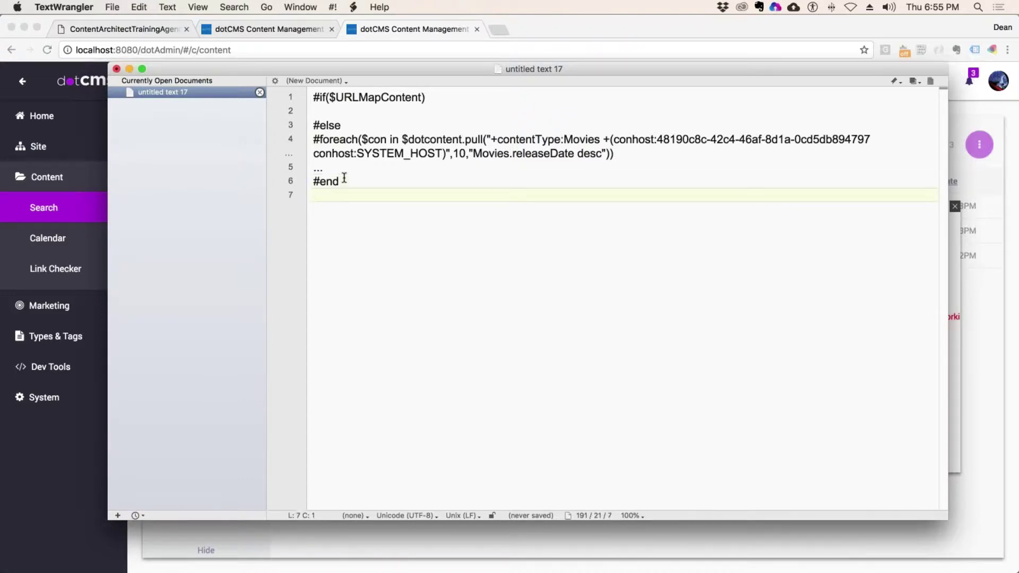
- Add #end, indent the loop lines, and rename the loop variable from con to movie
{"action": "type", "text": "#end"}
{"action": "left_click", "coordinate": [308, 195]}
{"action": "key", "text": "shift+Up"}
{"action": "key", "text": "shift+Up"}
{"action": "key", "text": "shift+Up"}
{"action": "key", "text": "shift+Up"}
{"action": "key", "text": "super+bracketright"}
{"action": "left_click", "coordinate": [446, 112]}
{"action": "double_click", "coordinate": [398, 139]}
{"action": "type", "text": "movie"}
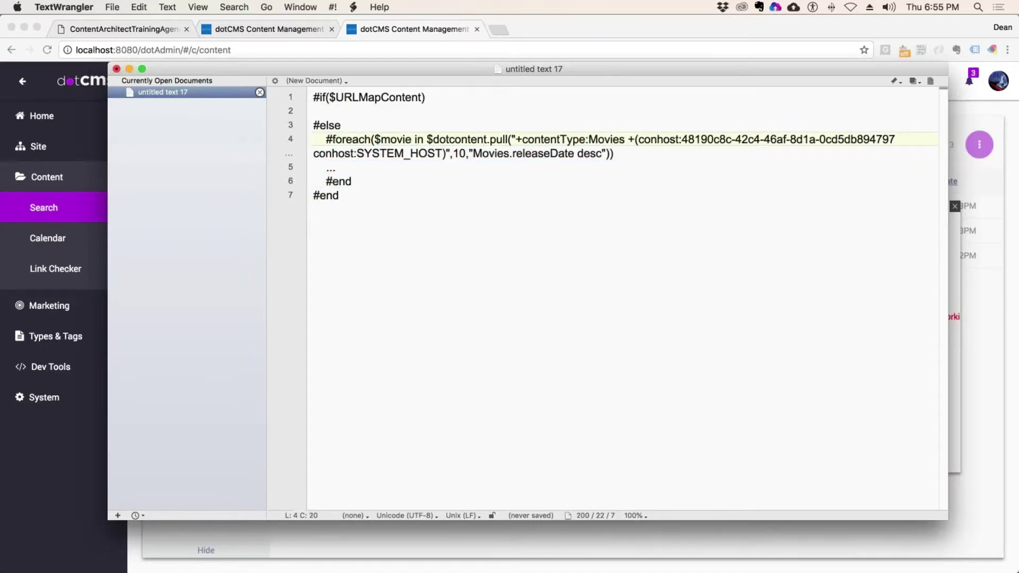
- Replace the ... placeholder on line 5 with an empty <h2></h2> heading
{"action": "left_click_drag", "start_coordinate": [425, 140], "coordinate": [597, 154]}
{"action": "left_click", "coordinate": [371, 173]}
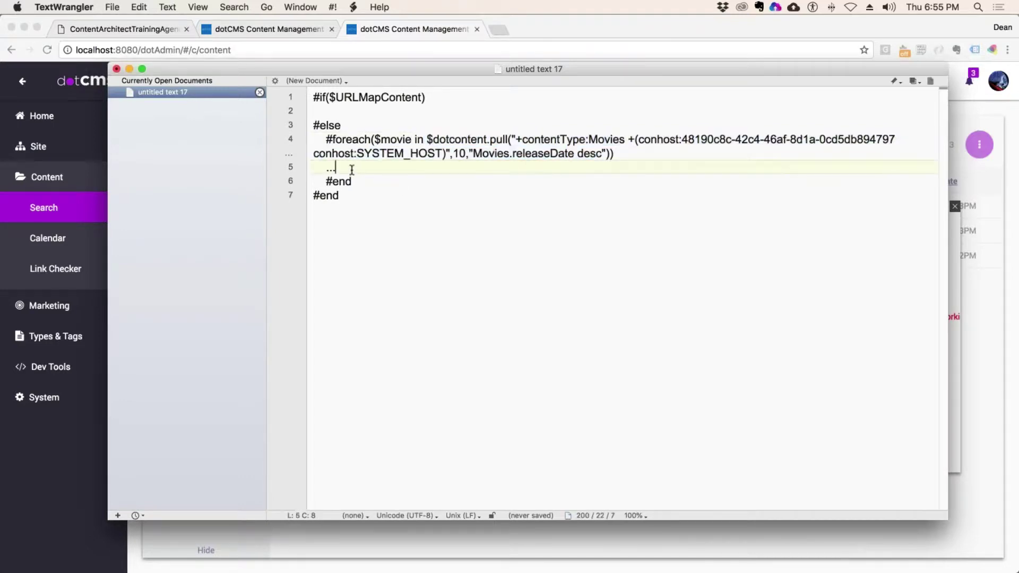
{"action": "left_click_drag", "start_coordinate": [348, 169], "coordinate": [325, 169]}
{"action": "type", "text": "<h2></h3"}
{"action": "key", "text": "BackSpace"}
{"action": "type", "text": "2>"}
- Put $movie.title inside the h2 heading
{"action": "left_click_drag", "start_coordinate": [414, 140], "coordinate": [374, 141]}
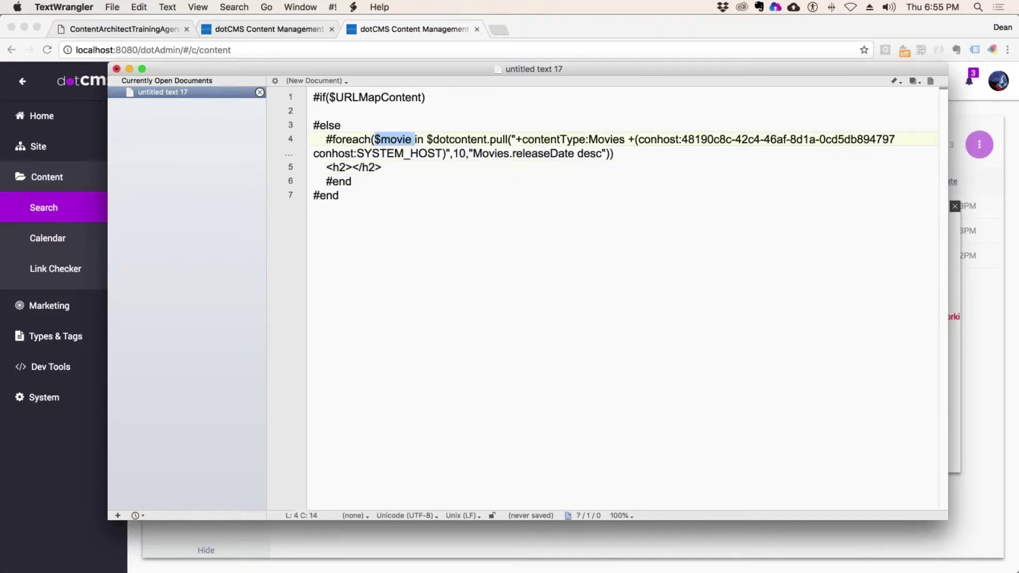
{"action": "key", "text": "super+c"}
{"action": "left_click", "coordinate": [354, 168]}
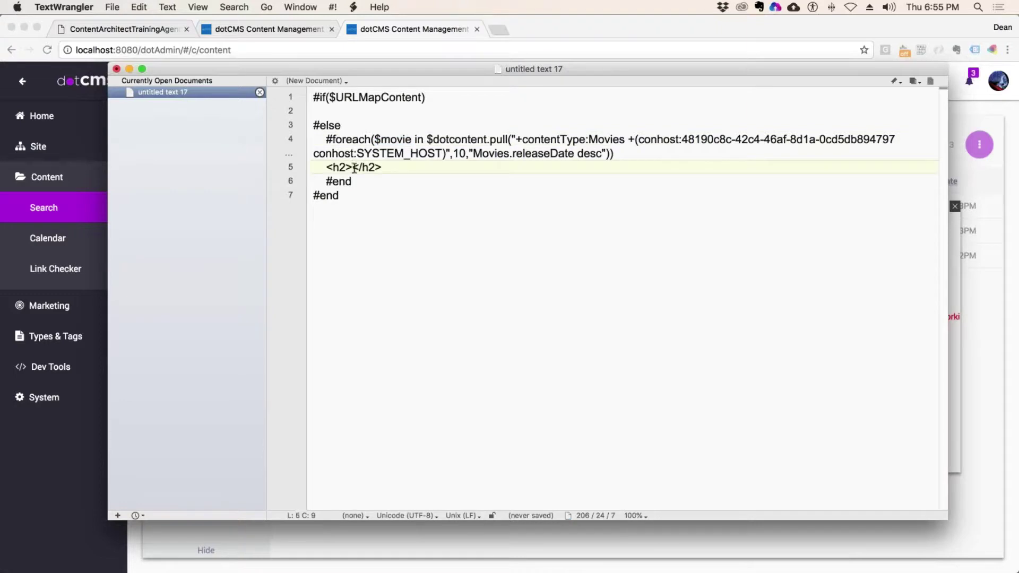
{"action": "key", "text": "super+v"}
{"action": "key", "text": "Left"}
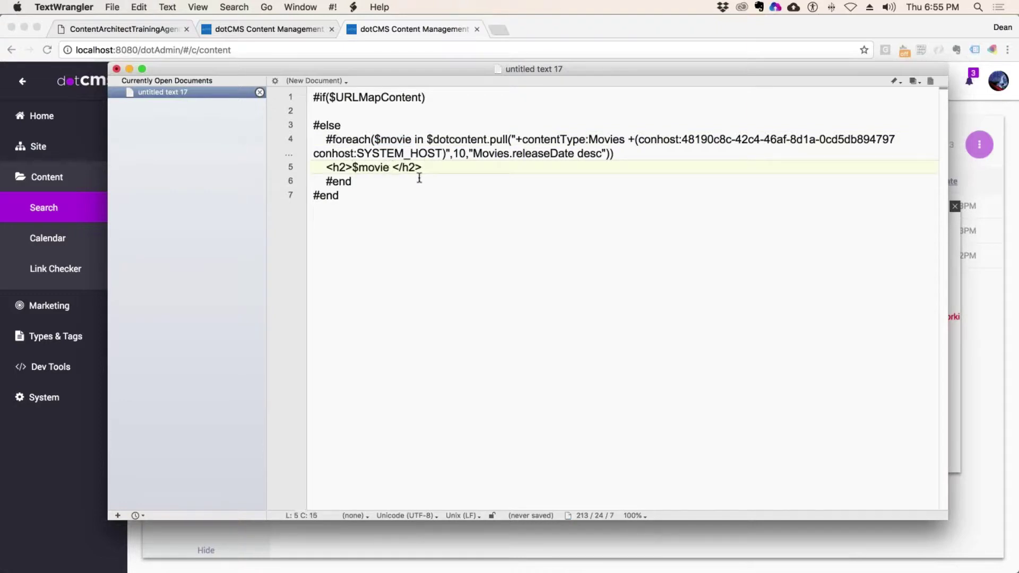
{"action": "type", "text": ".title"}
- Wrap the heading text in an <a href=""></a> link
{"action": "left_click", "coordinate": [353, 168]}
{"action": "type", "text": "<a href"}
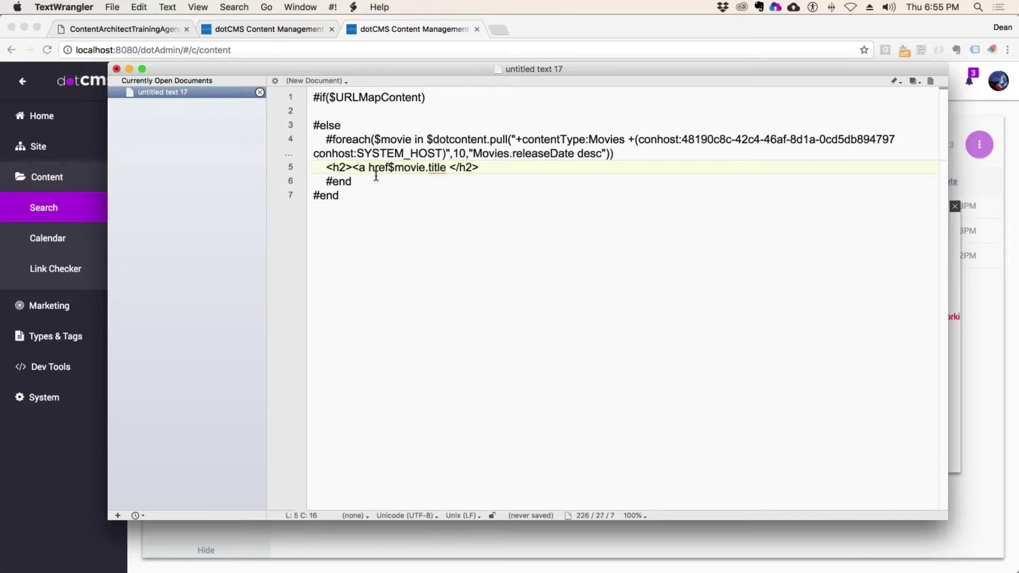
{"action": "type", "text": "=\"\">"}
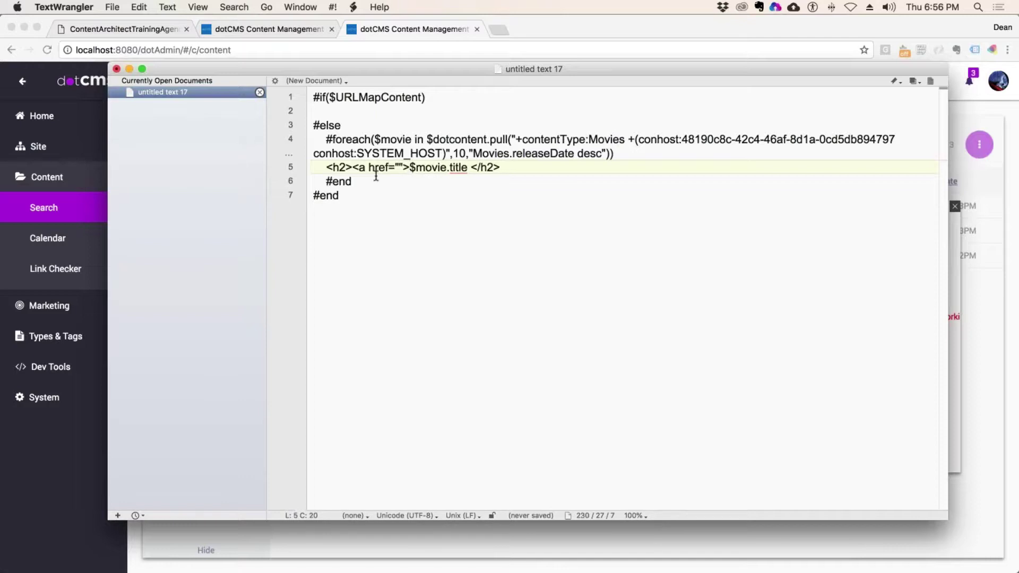
{"action": "left_click", "coordinate": [472, 168]}
{"action": "type", "text": "</a>"}
- Set the link's href to /movies/$movie.urlTitle
{"action": "left_click", "coordinate": [467, 169]}
{"action": "left_click_drag", "start_coordinate": [467, 169], "coordinate": [411, 170]}
{"action": "key", "text": "super+c"}
{"action": "left_click", "coordinate": [398, 166]}
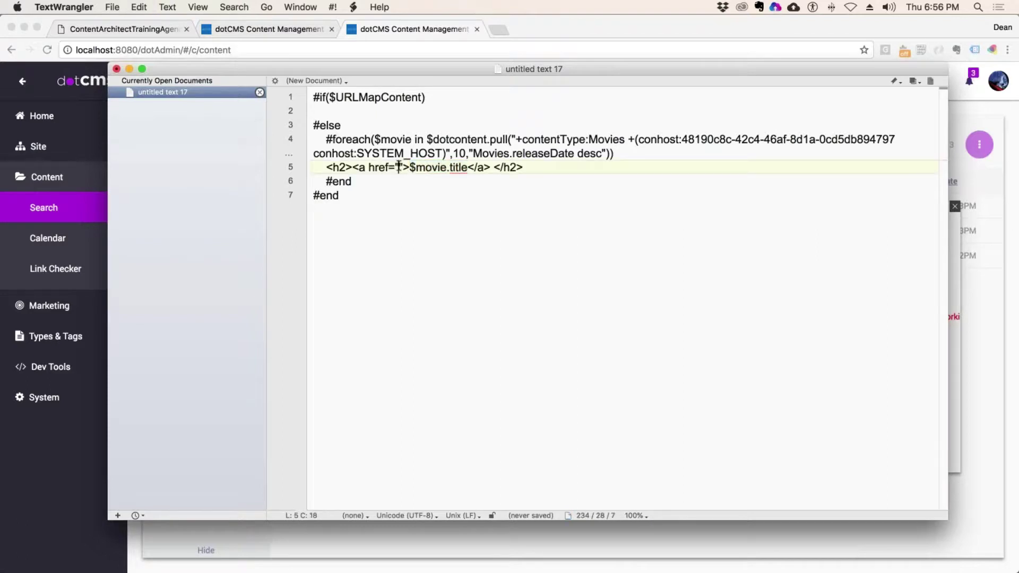
{"action": "key", "text": "super+v"}
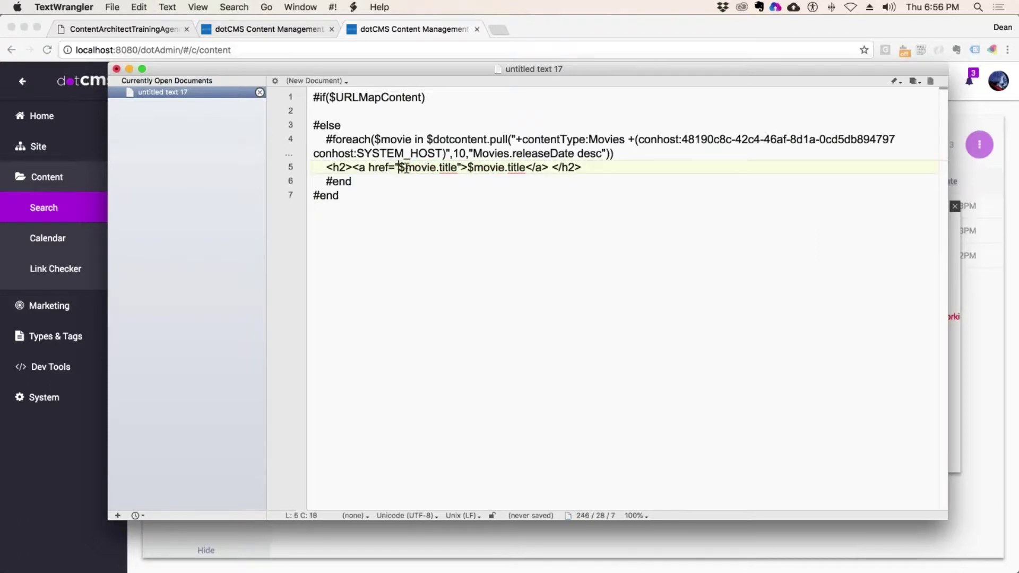
{"action": "type", "text": "/movies"}
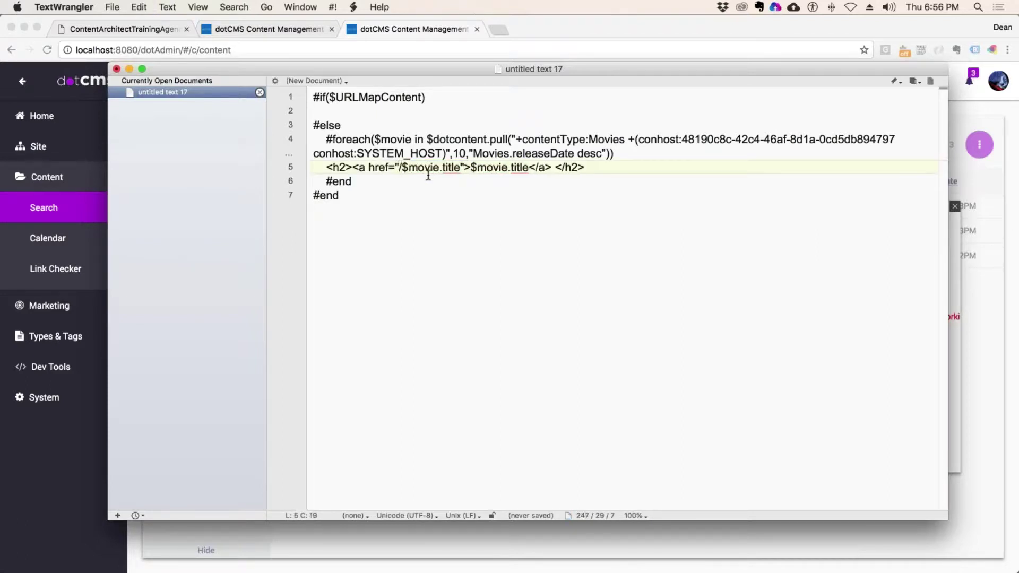
{"action": "type", "text": "/"}
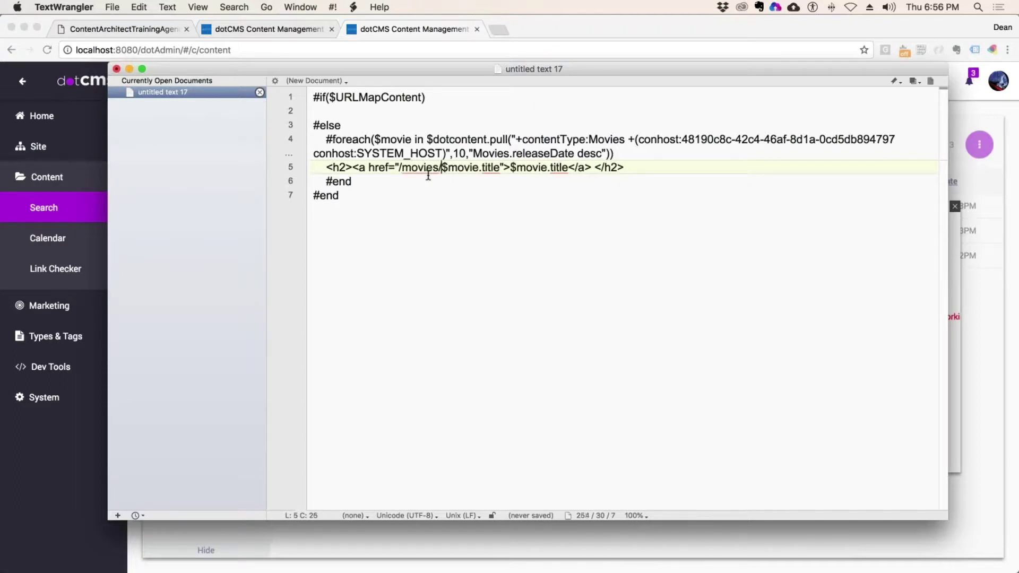
{"action": "left_click", "coordinate": [483, 169]}
{"action": "key", "text": "BackSpace"}
{"action": "type", "text": "urlT"}
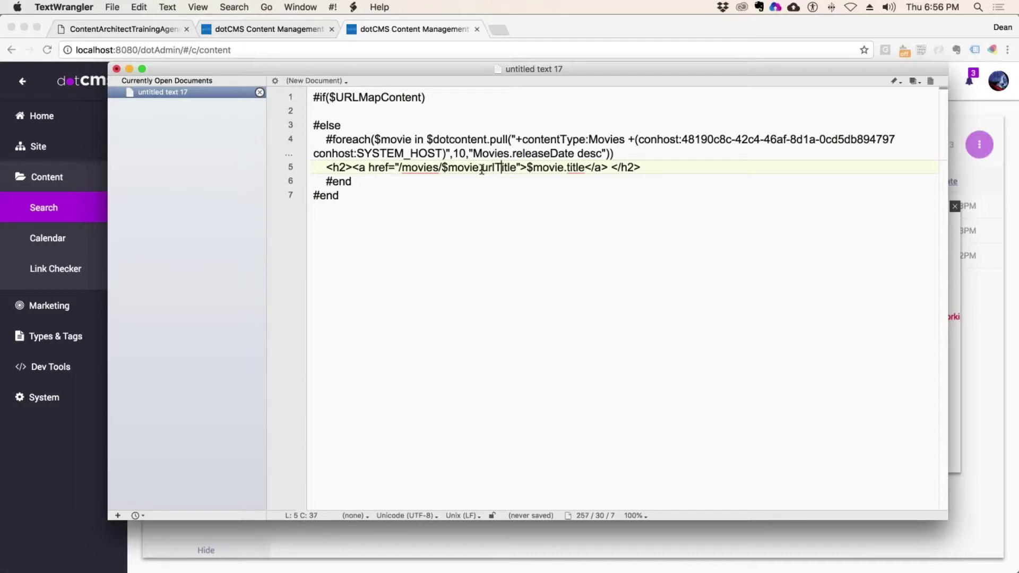
- Change the link variables to $!{movie.urlTitle} and $!{movie.title} syntax
{"action": "left_click", "coordinate": [448, 169]}
{"action": "type", "text": "{"}
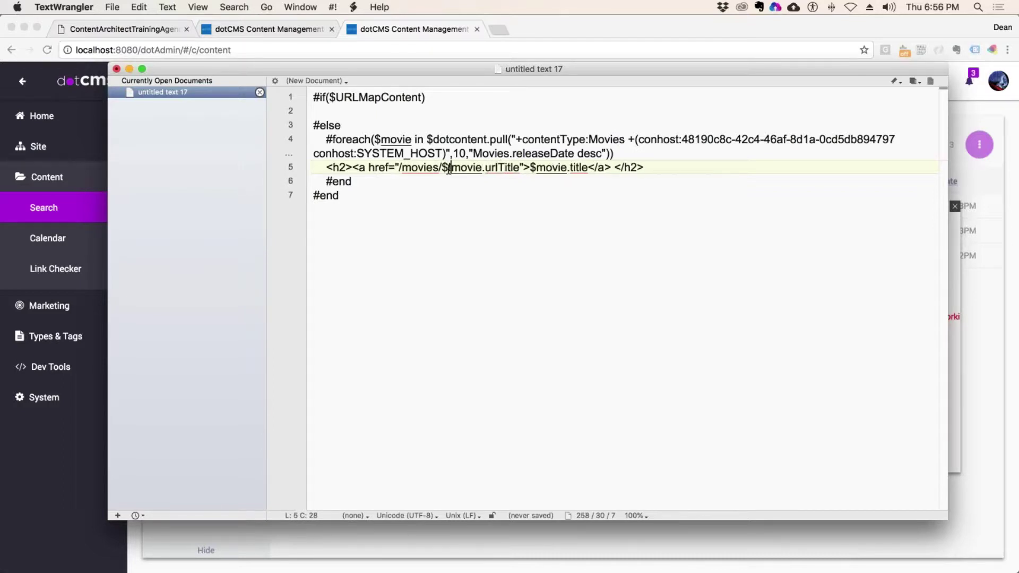
{"action": "type", "text": "!{"}
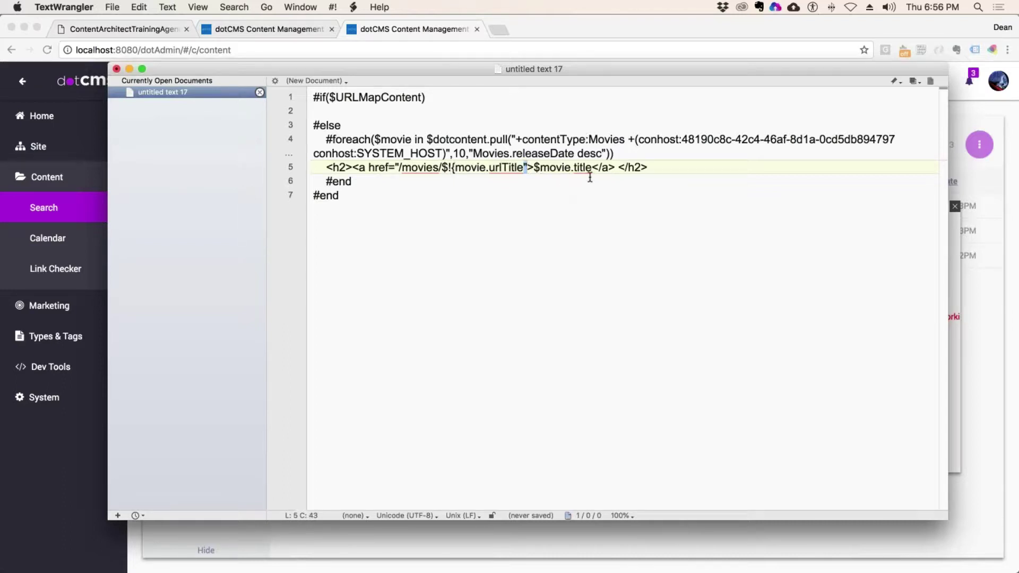
{"action": "key", "text": "Down"}
{"action": "left_click", "coordinate": [524, 168]}
{"action": "type", "text": "}"}
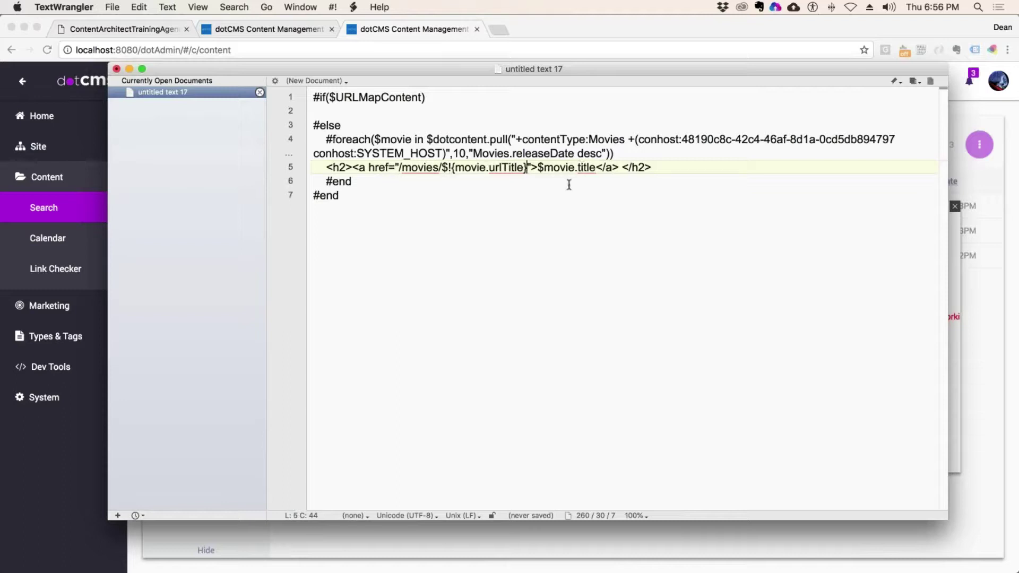
{"action": "left_click", "coordinate": [543, 168]}
{"action": "type", "text": "!"}
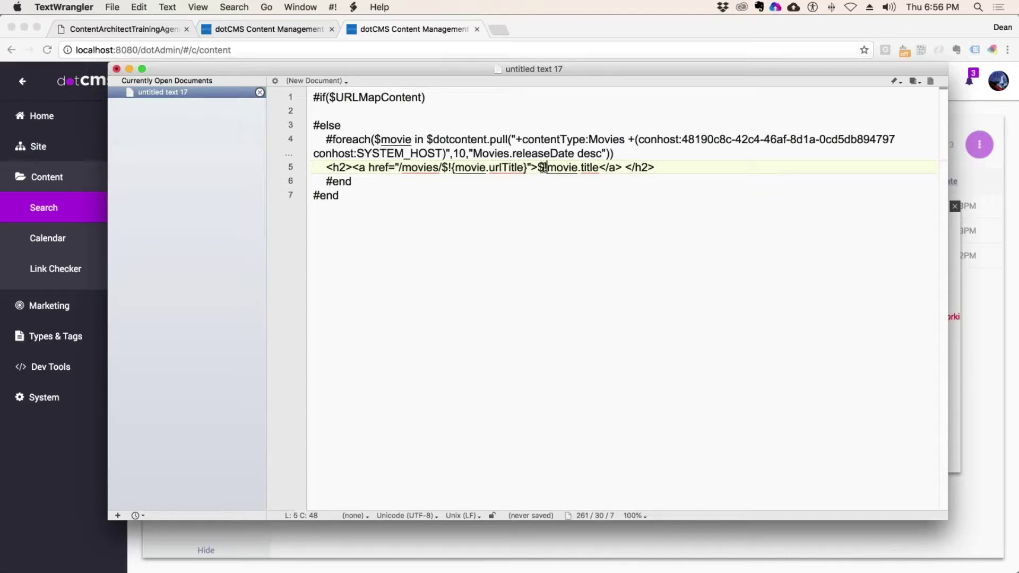
{"action": "type", "text": "{"}
{"action": "left_click", "coordinate": [602, 168]}
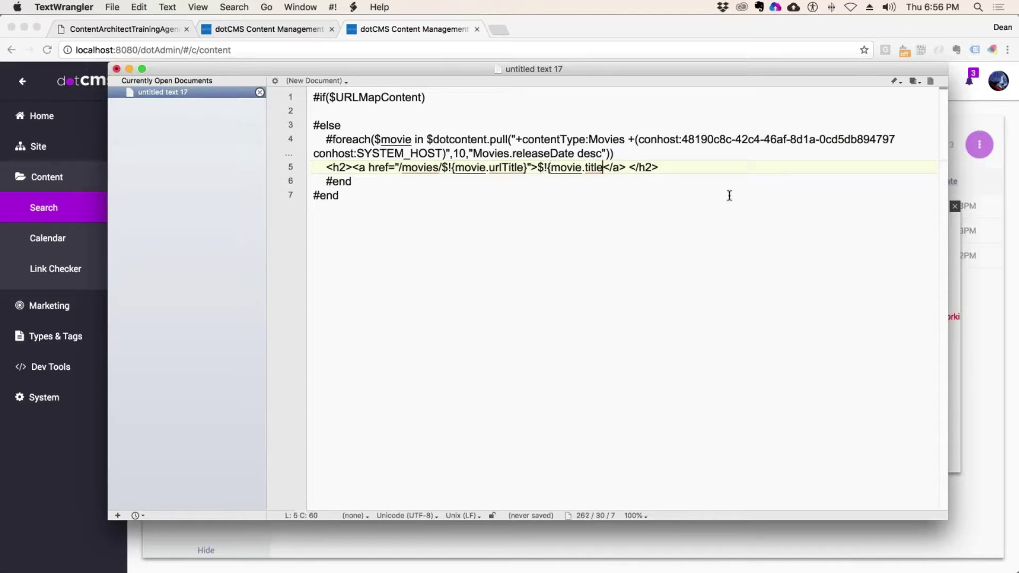
{"action": "type", "text": "}"}
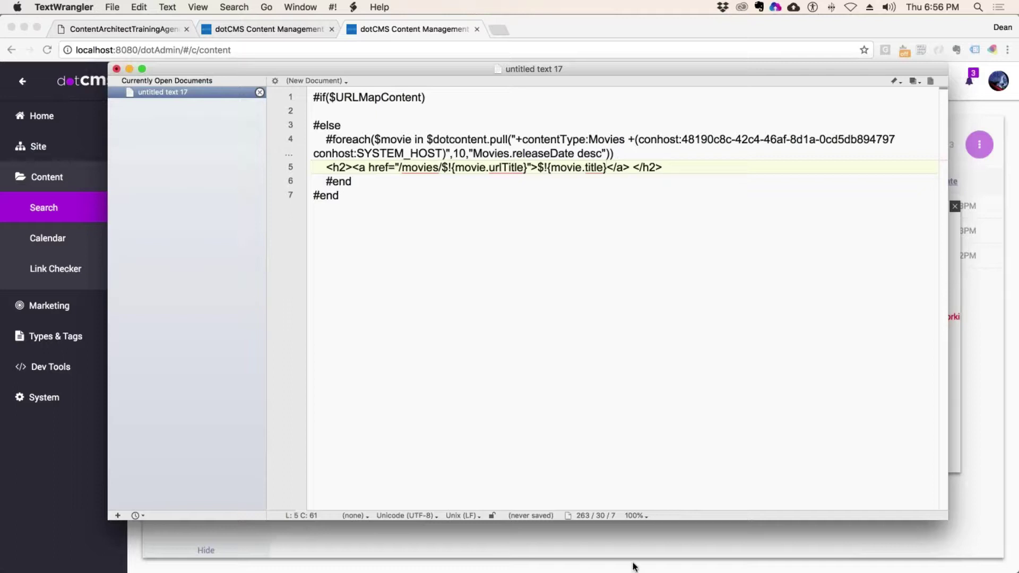
- Copy the h2 link line from the loop into the #if($URLMapContent) branch
{"action": "left_click", "coordinate": [328, 97]}
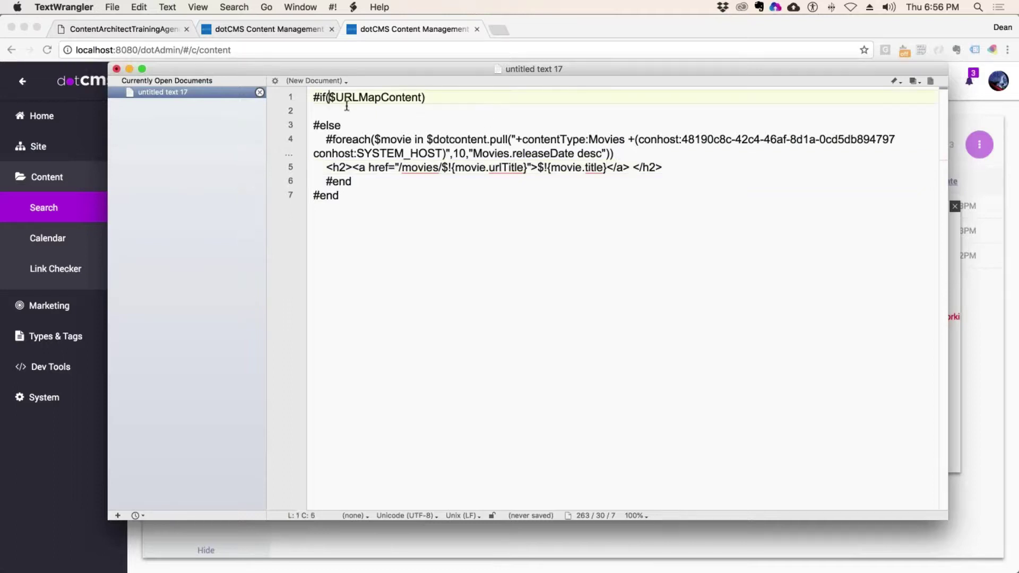
{"action": "left_click", "coordinate": [426, 98]}
{"action": "left_click_drag", "start_coordinate": [661, 167], "coordinate": [325, 168]}
{"action": "left_click", "coordinate": [402, 108]}
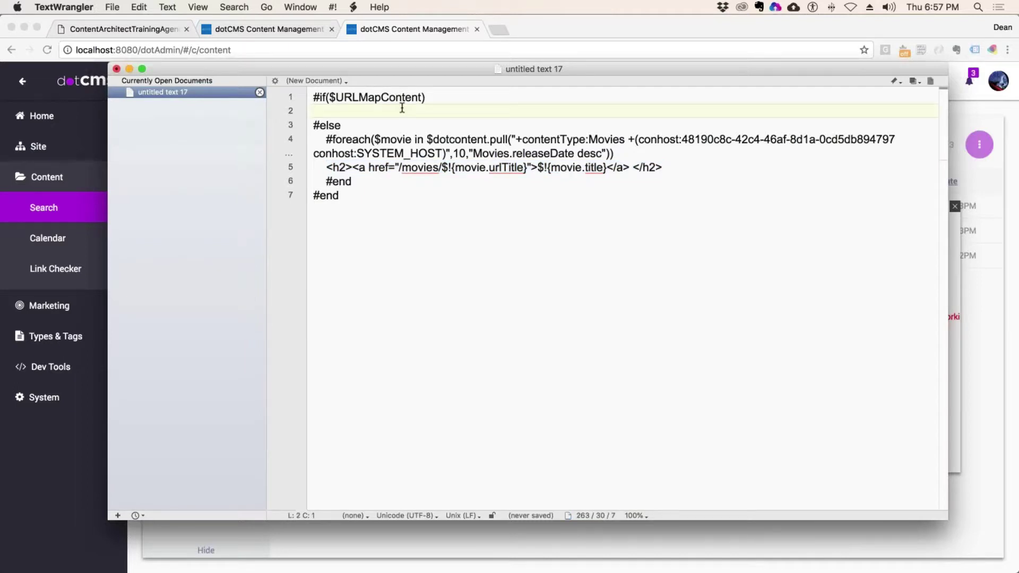
{"action": "key", "text": "Tab"}
{"action": "key", "text": "super+v"}
- Add #set($movie = $URLMapContent) under the #if line
{"action": "left_click", "coordinate": [449, 98]}
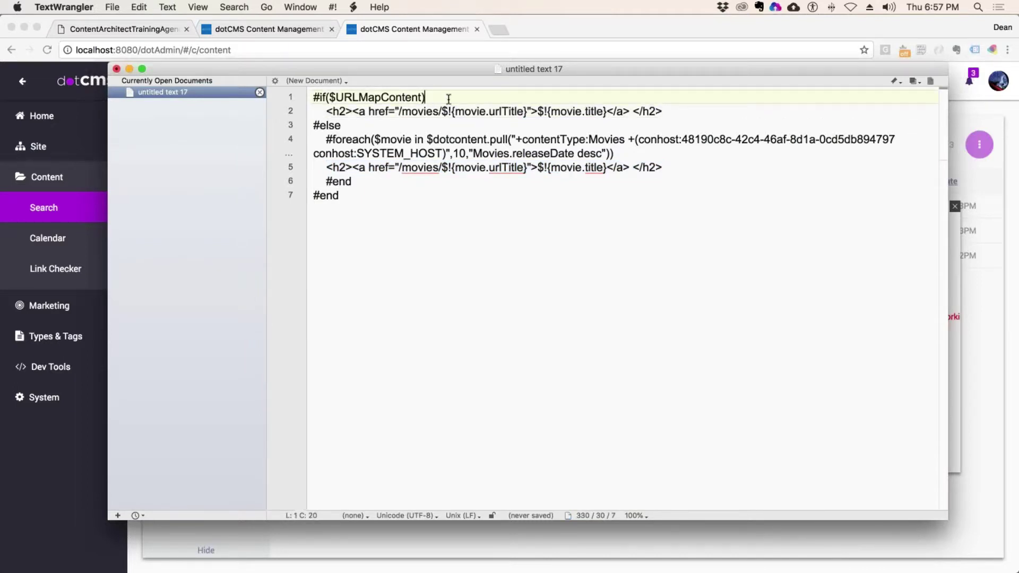
{"action": "key", "text": "Return"}
{"action": "type", "text": "#set()"}
{"action": "key", "text": "Left"}
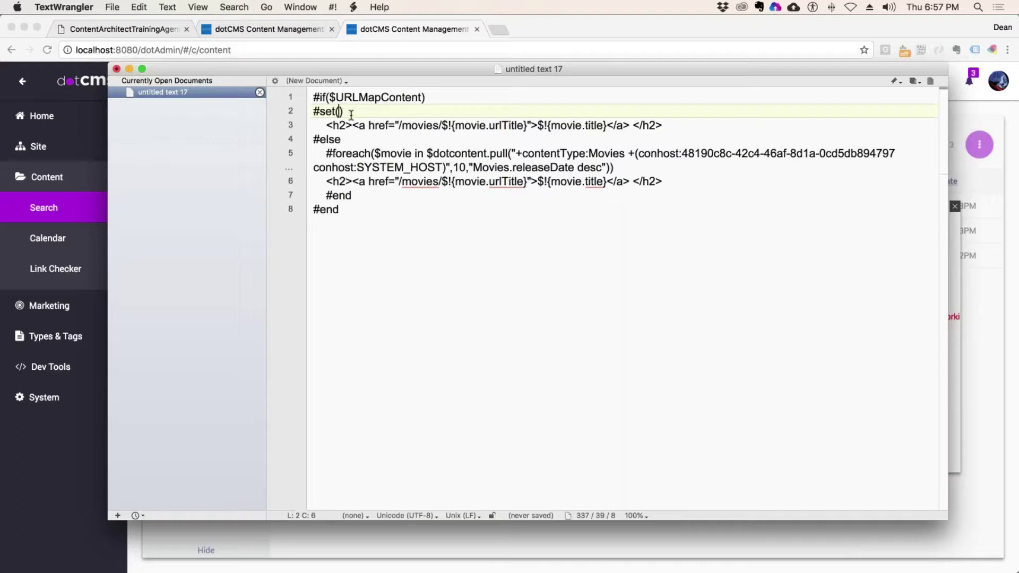
{"action": "type", "text": "$movie ="}
{"action": "left_click_drag", "start_coordinate": [423, 97], "coordinate": [328, 98]}
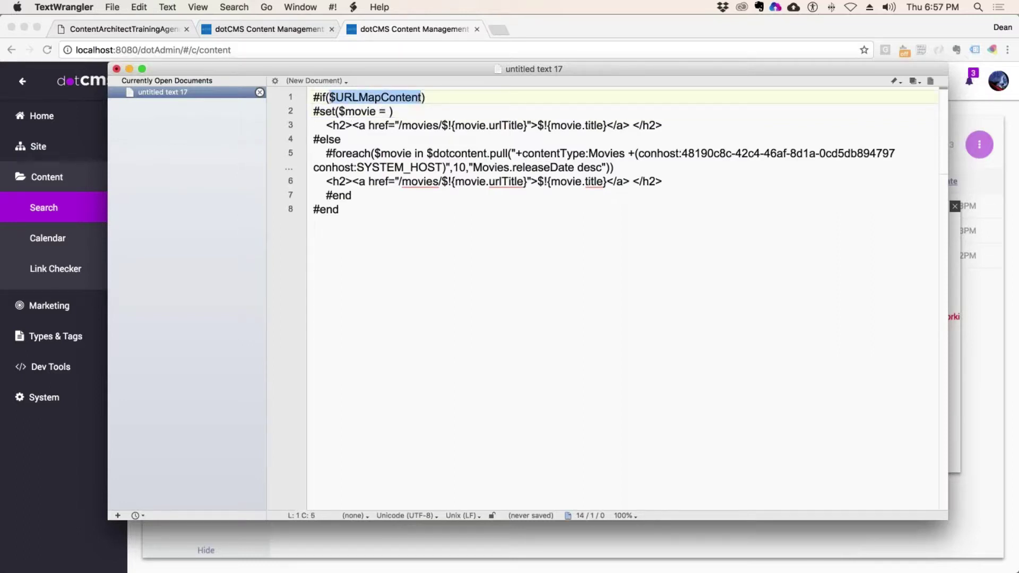
{"action": "left_click", "coordinate": [390, 110]}
{"action": "key", "text": "super+v"}
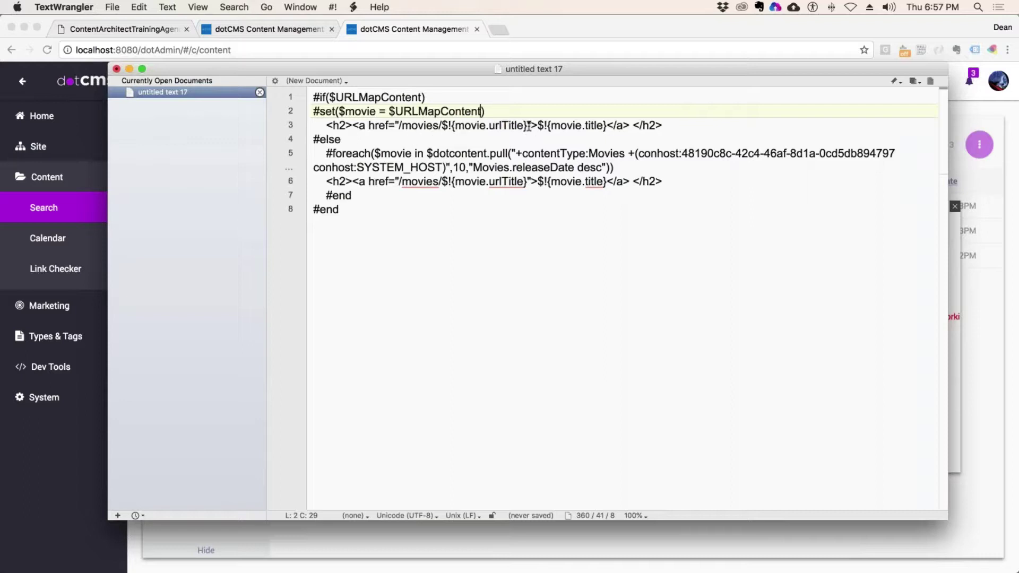
- Strip the anchor tags from the heading and add an empty <p></p> below it
{"action": "left_click_drag", "start_coordinate": [537, 126], "coordinate": [352, 125]}
{"action": "key", "text": "BackSpace"}
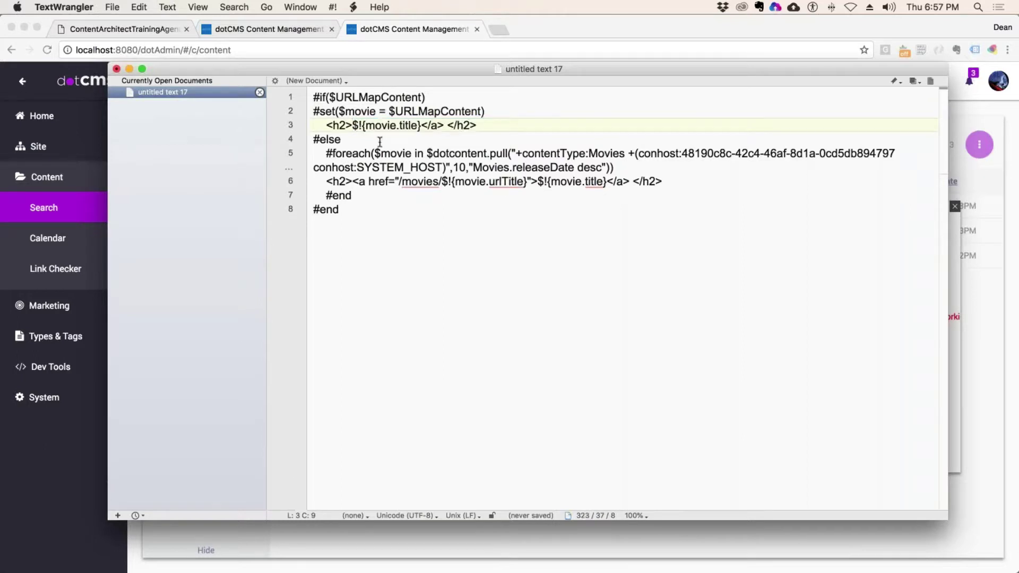
{"action": "left_click_drag", "start_coordinate": [444, 126], "coordinate": [423, 128]}
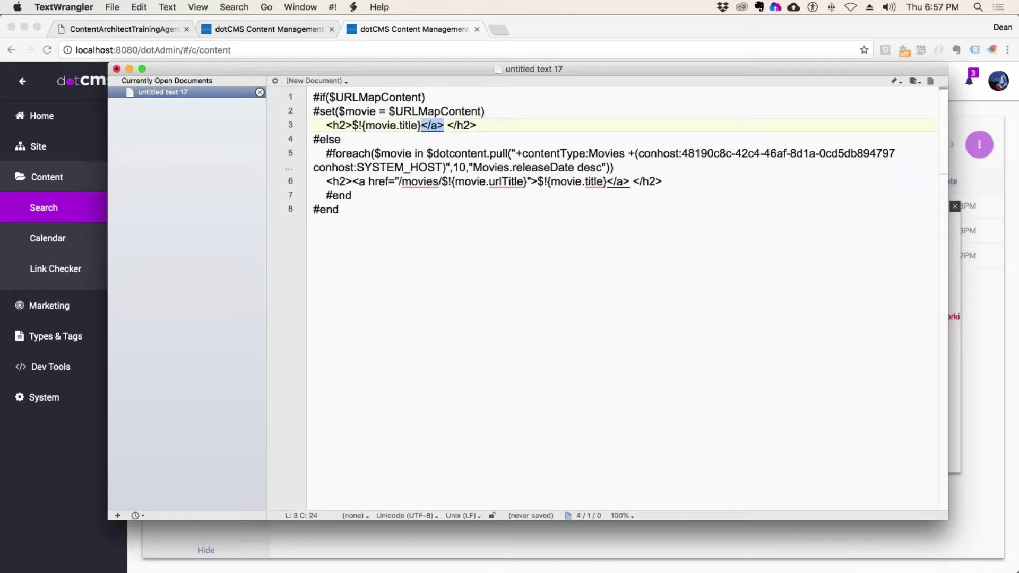
{"action": "key", "text": "BackSpace"}
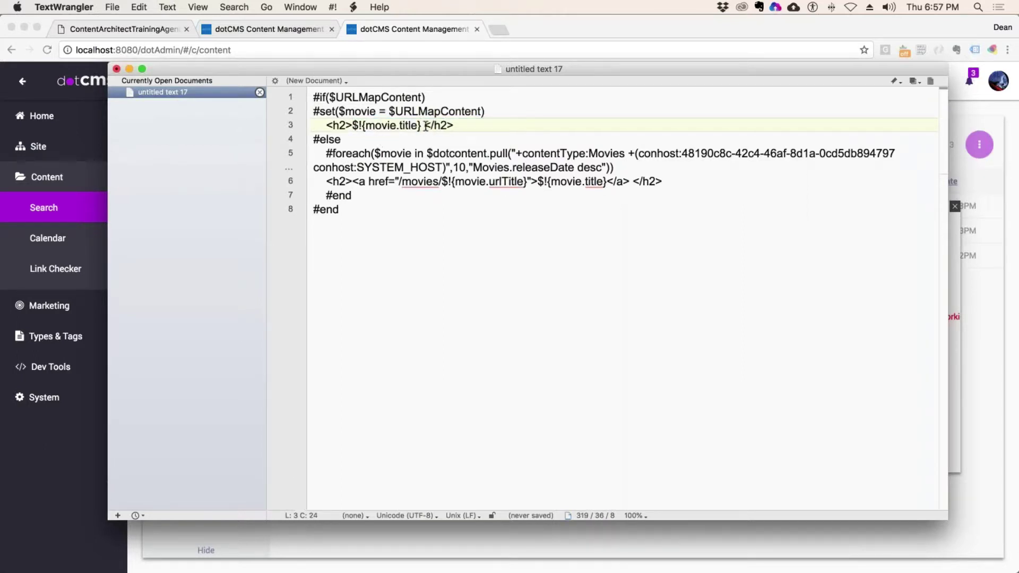
{"action": "key", "text": "BackSpace"}
{"action": "left_click", "coordinate": [468, 126]}
{"action": "key", "text": "Return"}
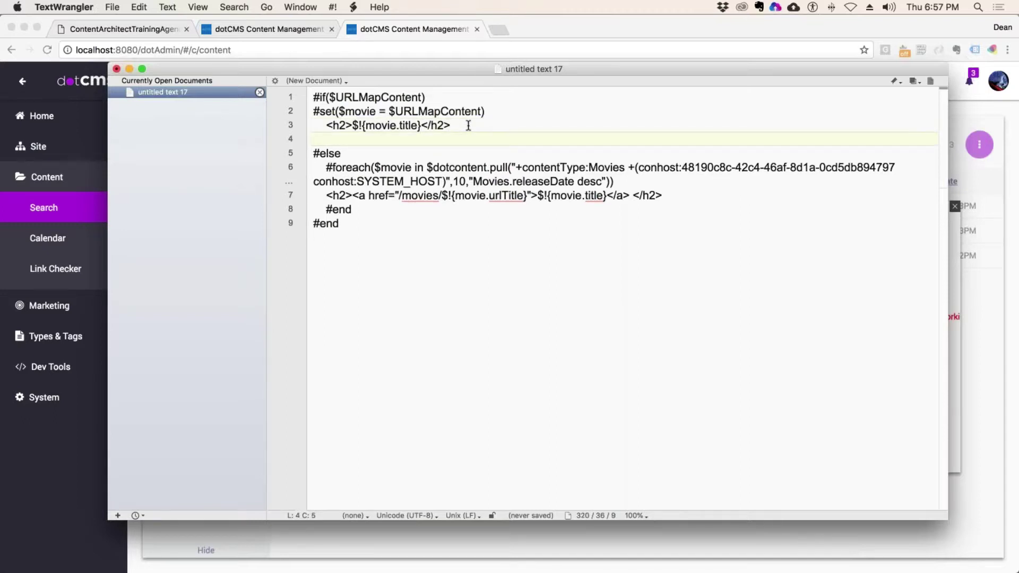
{"action": "type", "text": "<p></p>"}
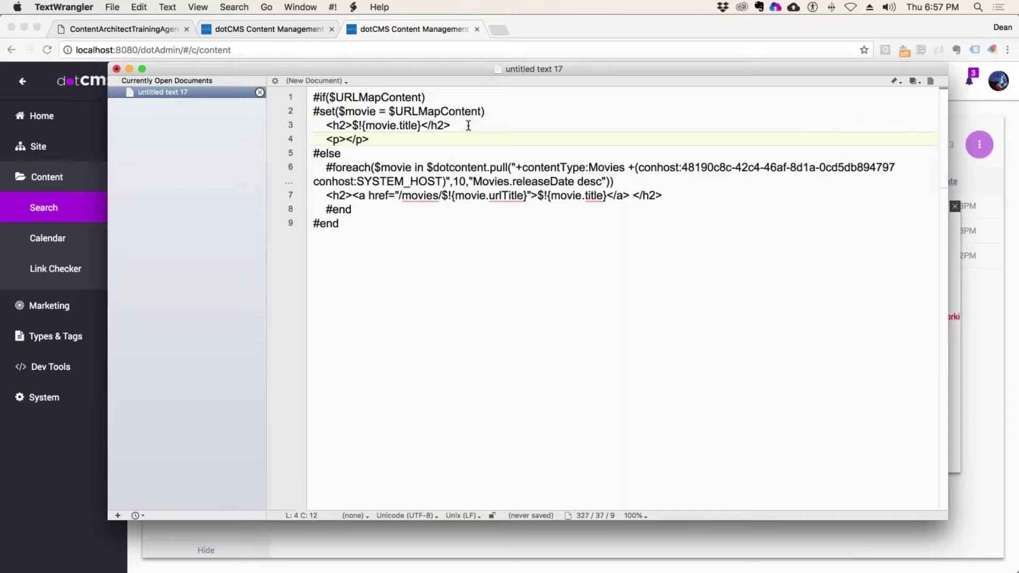
- Fill the paragraph with $!{movie.description}
{"action": "left_click", "coordinate": [420, 126]}
{"action": "left_click_drag", "start_coordinate": [420, 126], "coordinate": [352, 126]}
{"action": "key", "text": "super+c"}
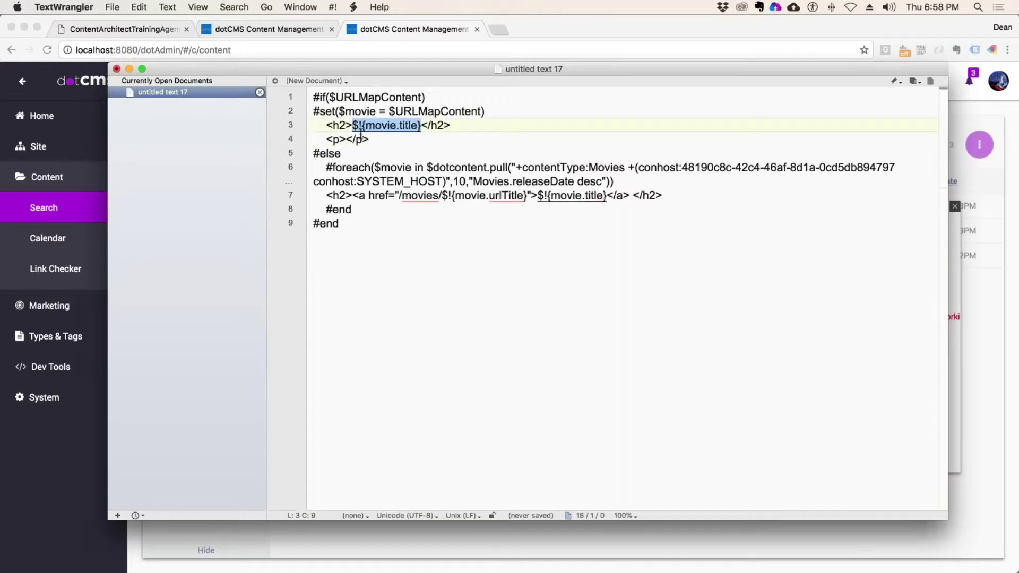
{"action": "left_click", "coordinate": [345, 139]}
{"action": "key", "text": "super+v"}
{"action": "left_click", "coordinate": [411, 139]}
{"action": "double_click", "coordinate": [404, 139]}
{"action": "type", "text": "descr"}
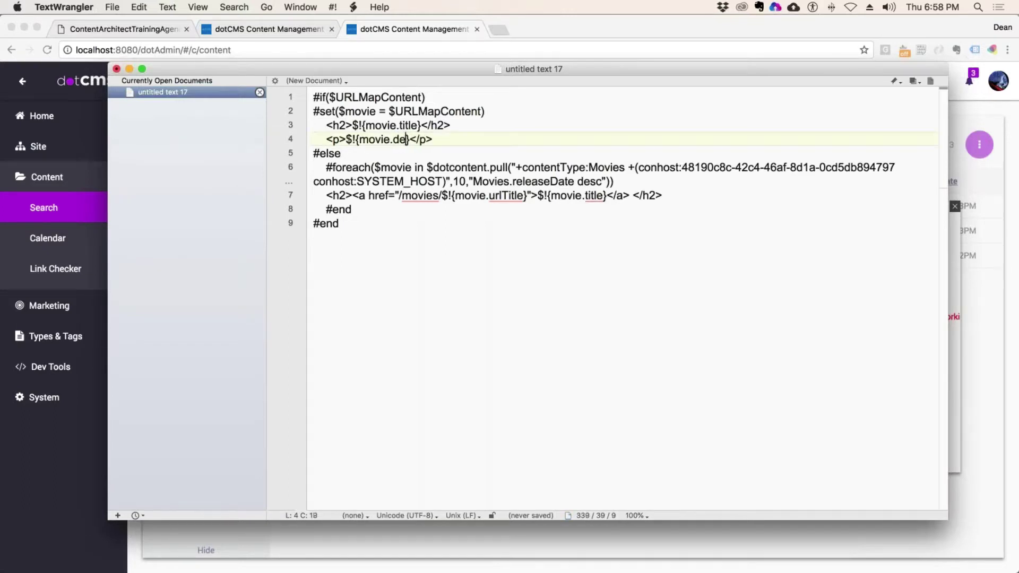
{"action": "type", "text": "iption"}
- Add an <em>$!{movie.releaseDate}</em><br /> line below the heading
{"action": "left_click", "coordinate": [464, 126]}
{"action": "key", "text": "Return"}
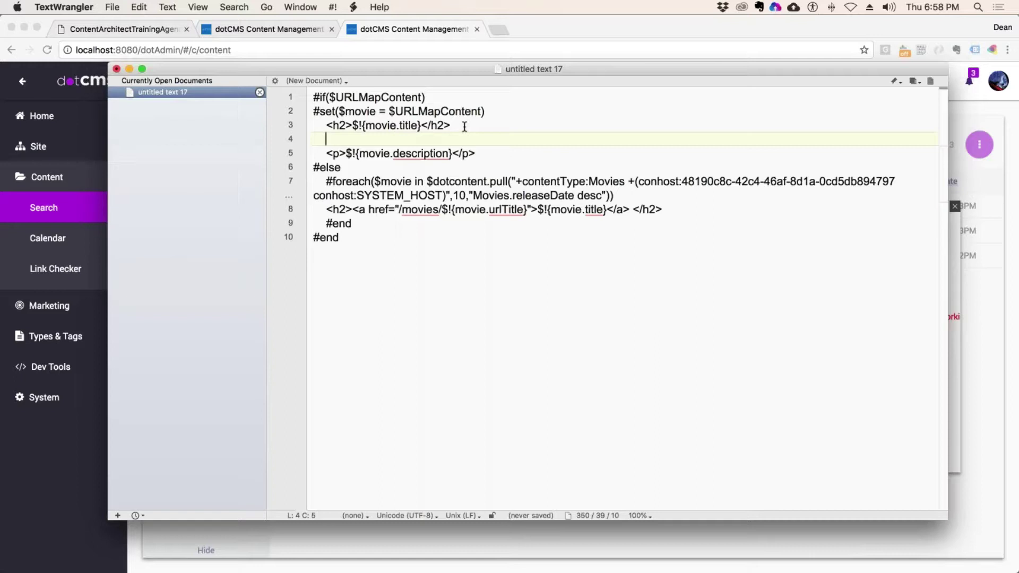
{"action": "type", "text": "<em></em"}
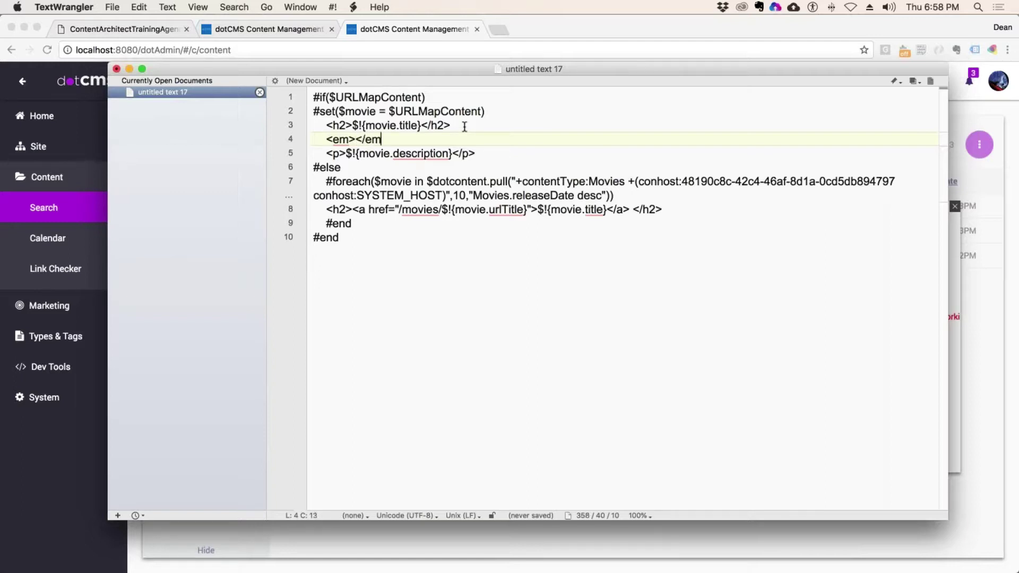
{"action": "type", "text": "><br."}
{"action": "key", "text": "BackSpace"}
{"action": "type", "text": "/>"}
{"action": "left_click", "coordinate": [356, 139]}
{"action": "key", "text": "ctrl+v"}
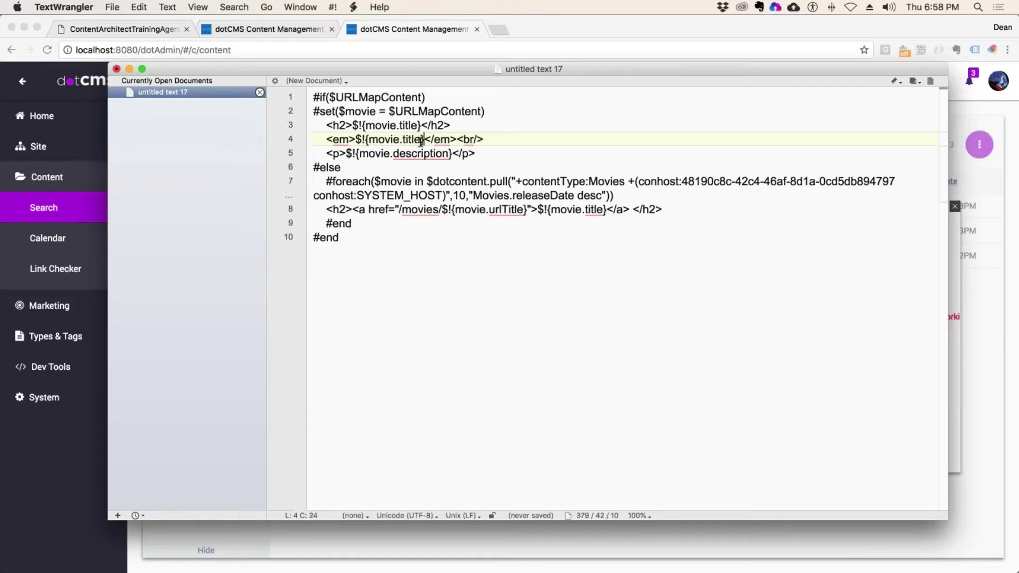
{"action": "double_click", "coordinate": [411, 139]}
{"action": "type", "text": "re"}
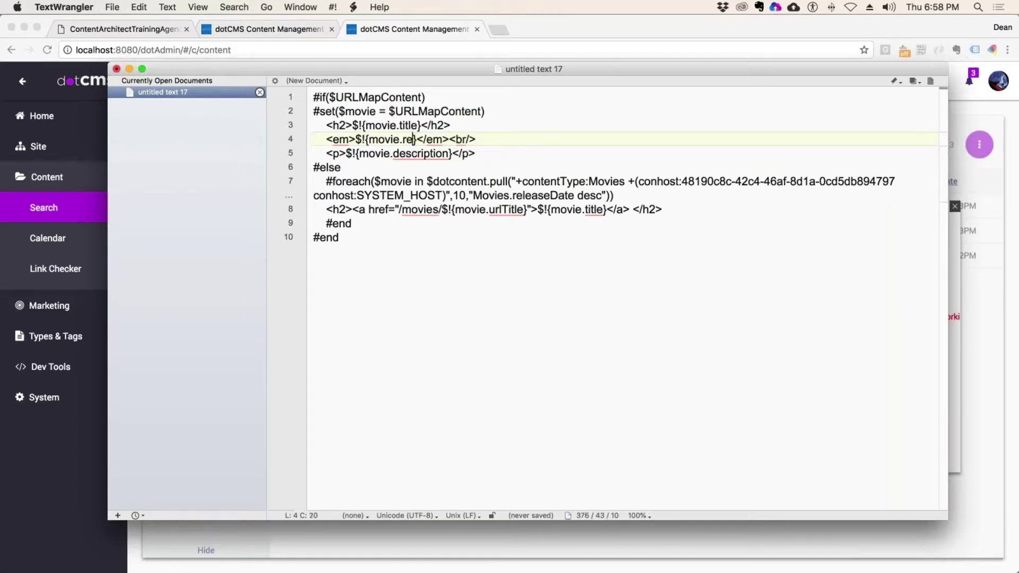
{"action": "type", "text": "lease"}
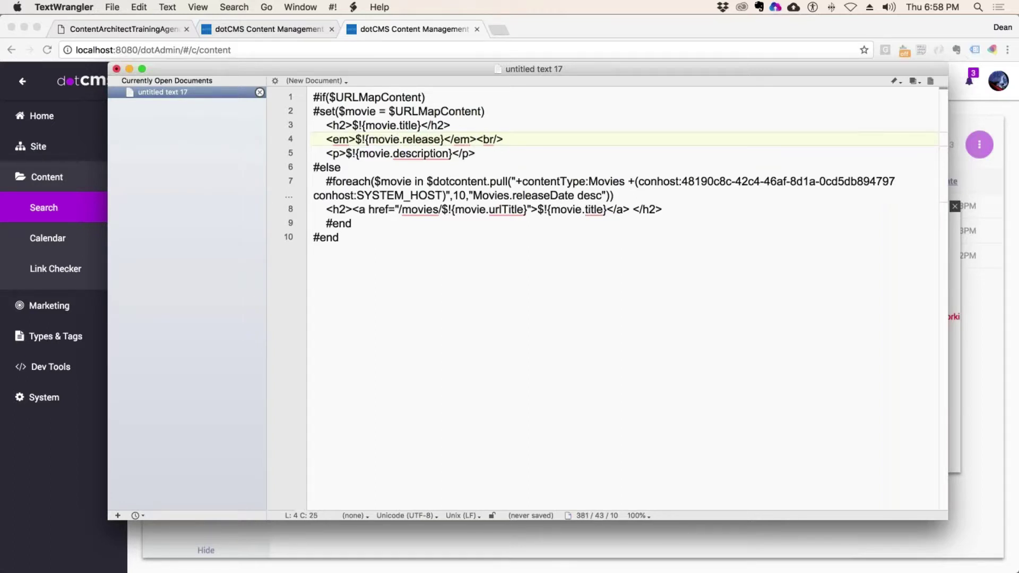
{"action": "type", "text": "Date"}
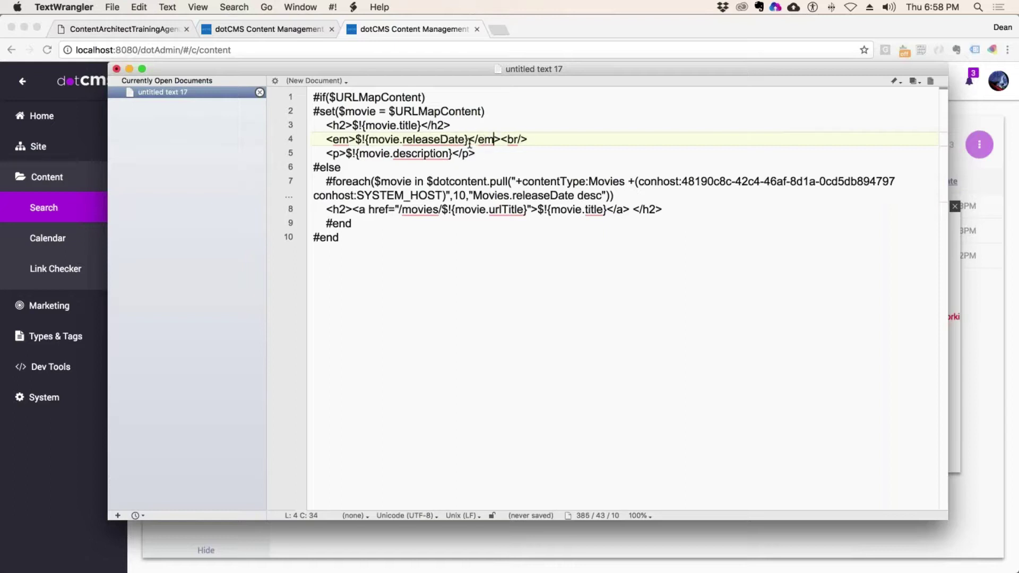
{"action": "left_click_drag", "start_coordinate": [469, 139], "coordinate": [355, 139]}
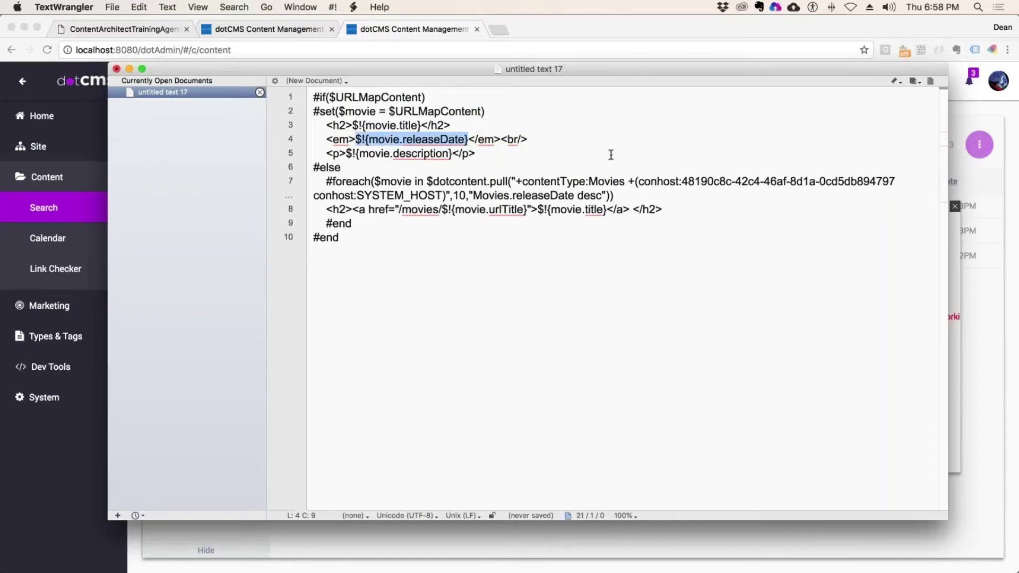
{"action": "left_click", "coordinate": [614, 137]}
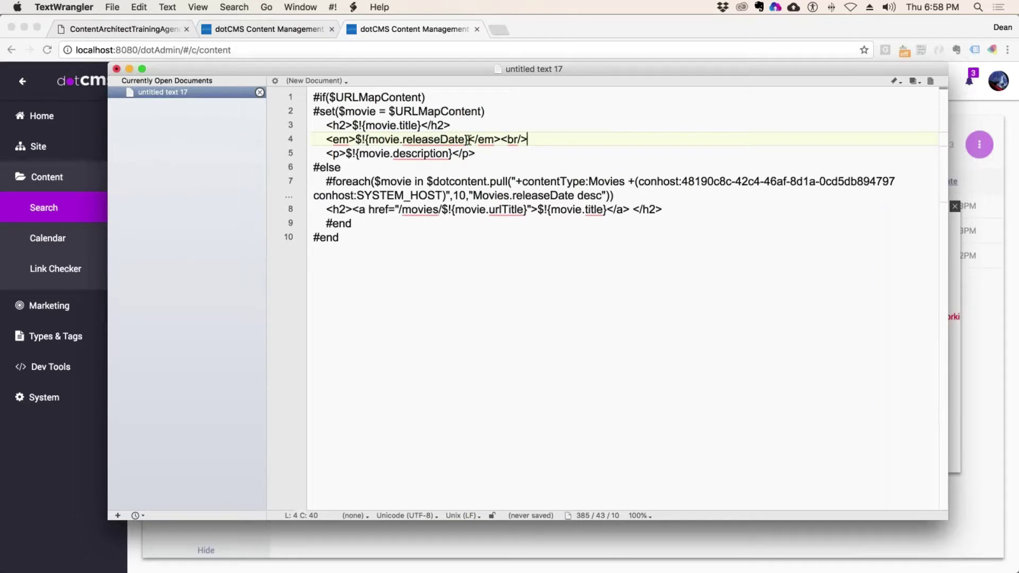
{"action": "left_click_drag", "start_coordinate": [469, 139], "coordinate": [355, 139]}
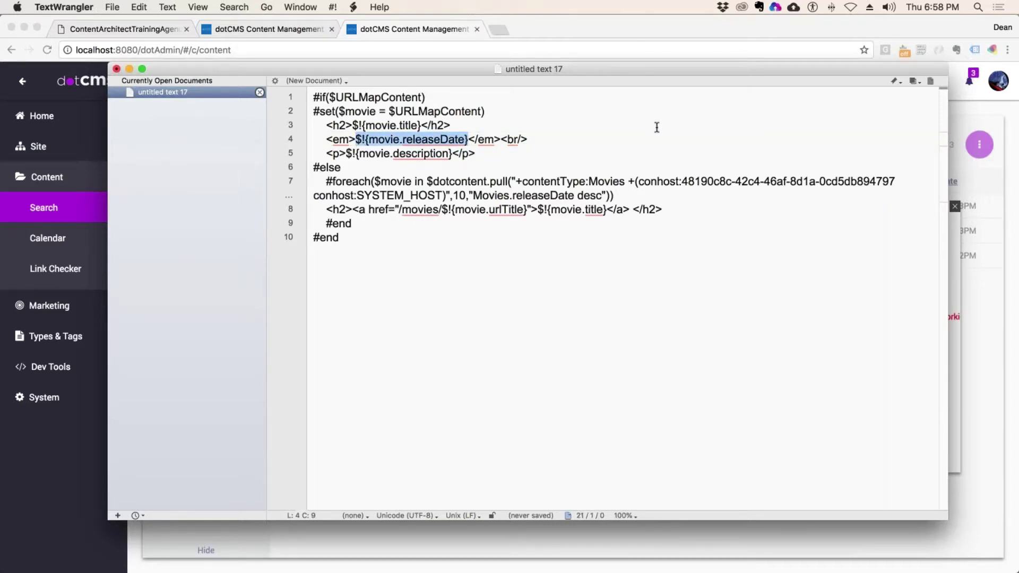
{"action": "left_click", "coordinate": [606, 146]}
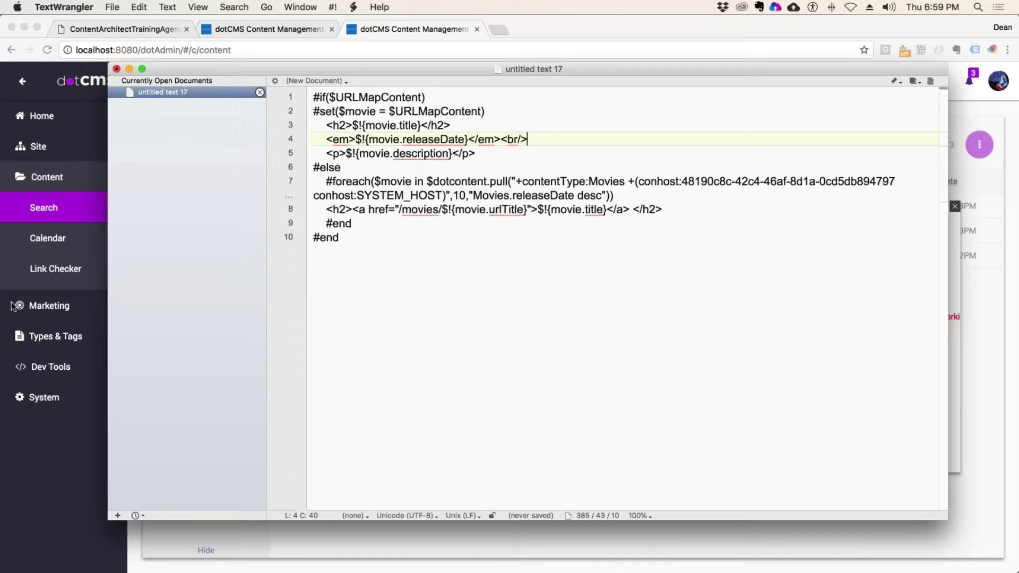
- Switch to Chrome and close the Velocity content pull query dialog
{"action": "left_click", "coordinate": [987, 194]}
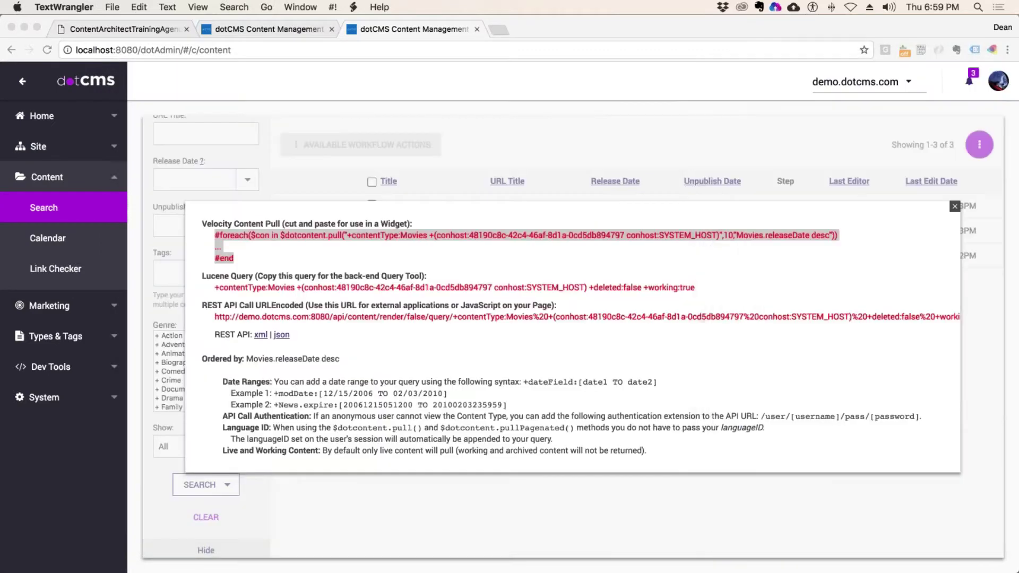
{"action": "left_click", "coordinate": [954, 211]}
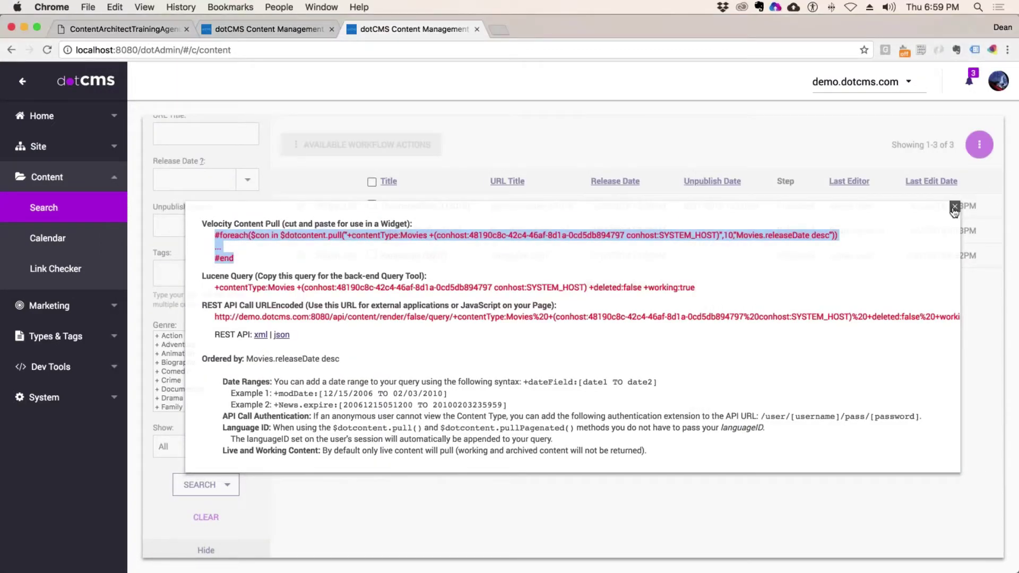
{"action": "left_click", "coordinate": [954, 208]}
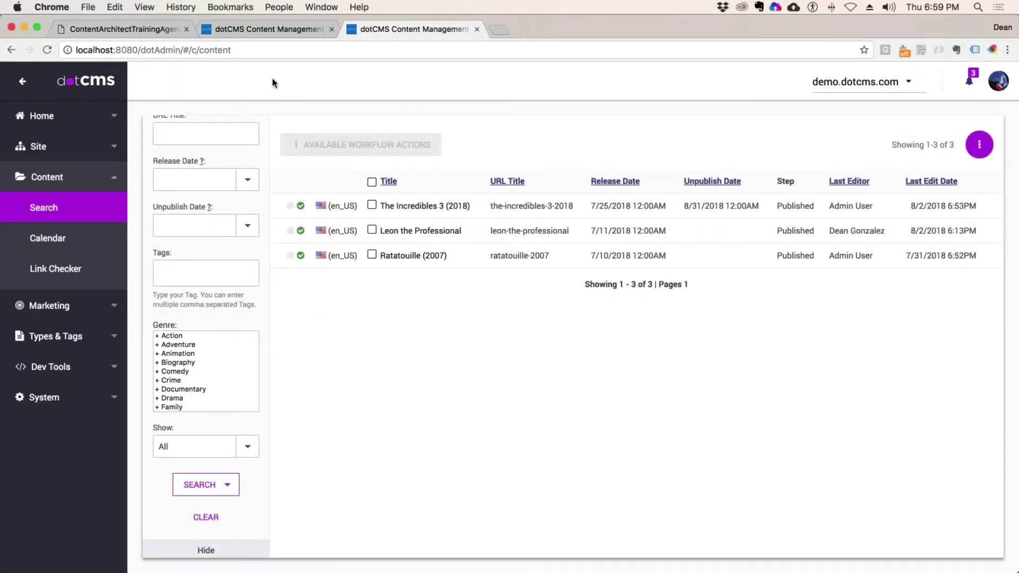
- Pick the saved localhost:8080/webdav/live/2 server in Finder's Connect to Server dialog
{"action": "key", "text": "F11"}
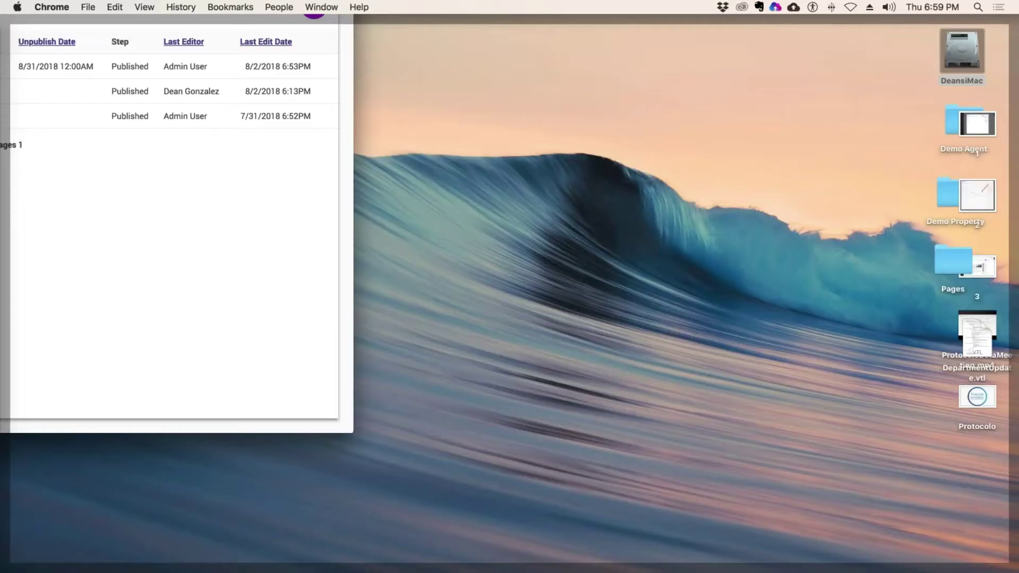
{"action": "left_click", "coordinate": [165, 9]}
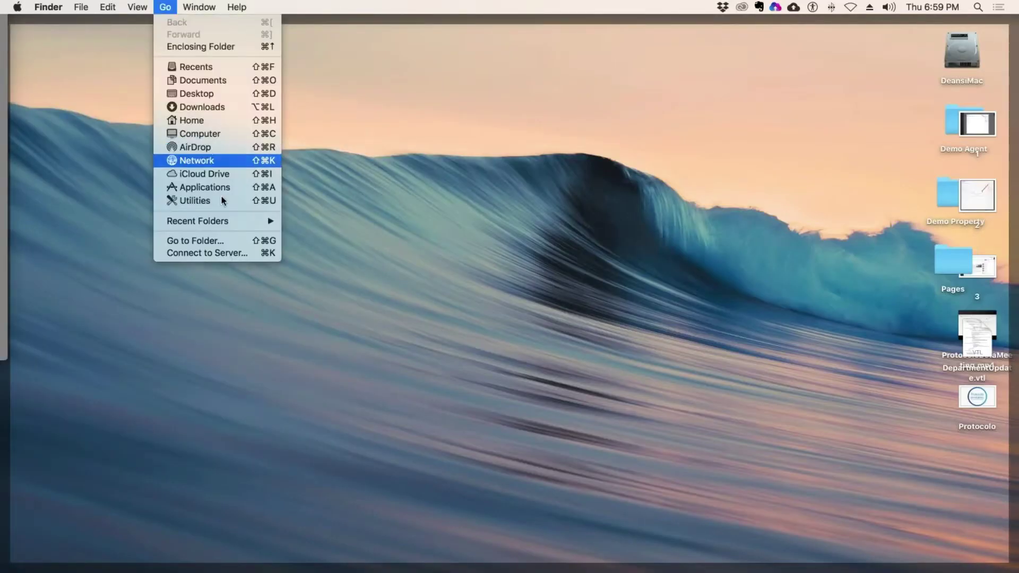
{"action": "left_click", "coordinate": [232, 254]}
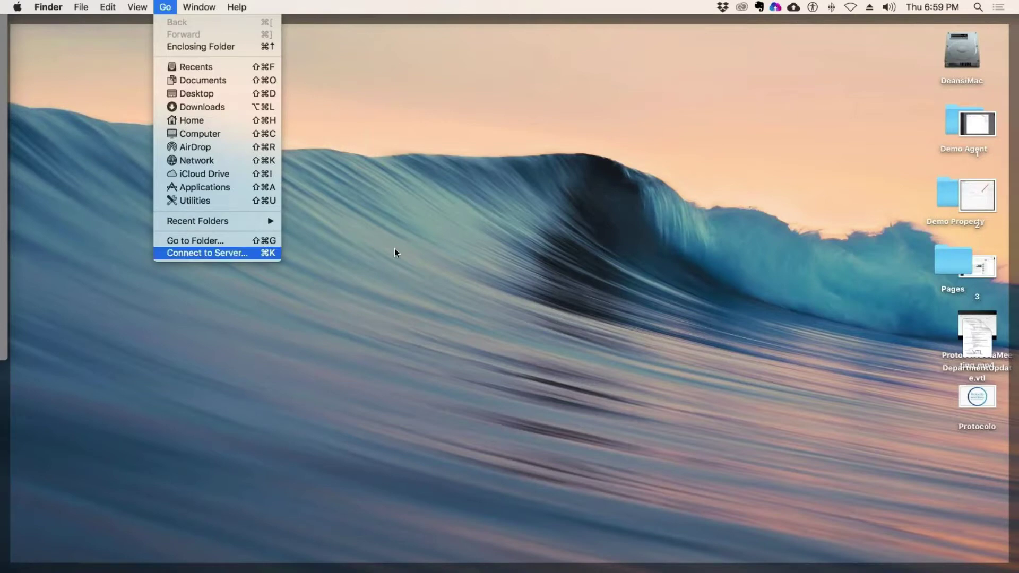
{"action": "left_click", "coordinate": [693, 124]}
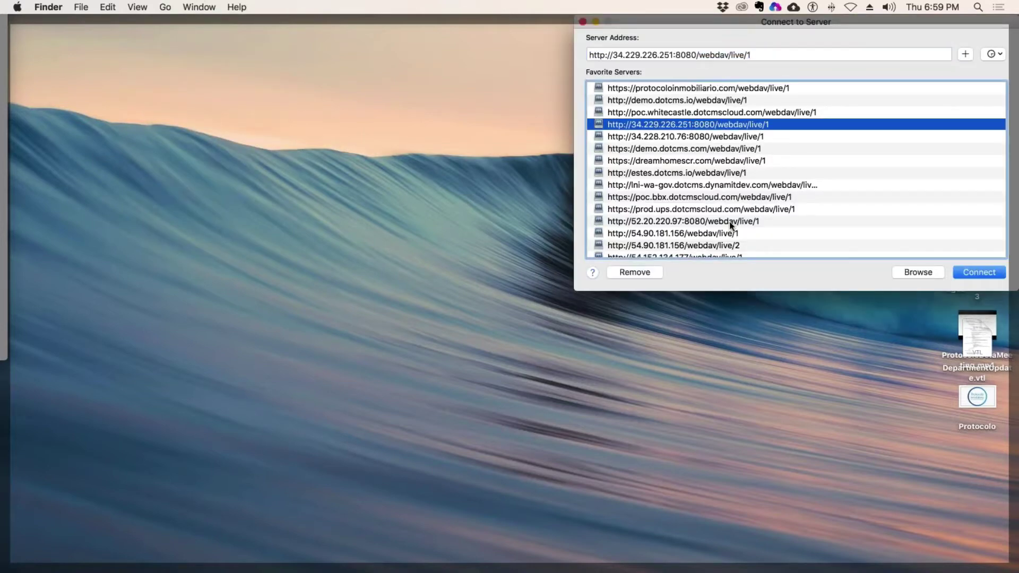
{"action": "scroll", "coordinate": [722, 225], "scroll_direction": "down", "scroll_amount": 5}
{"action": "left_click", "coordinate": [688, 214]}
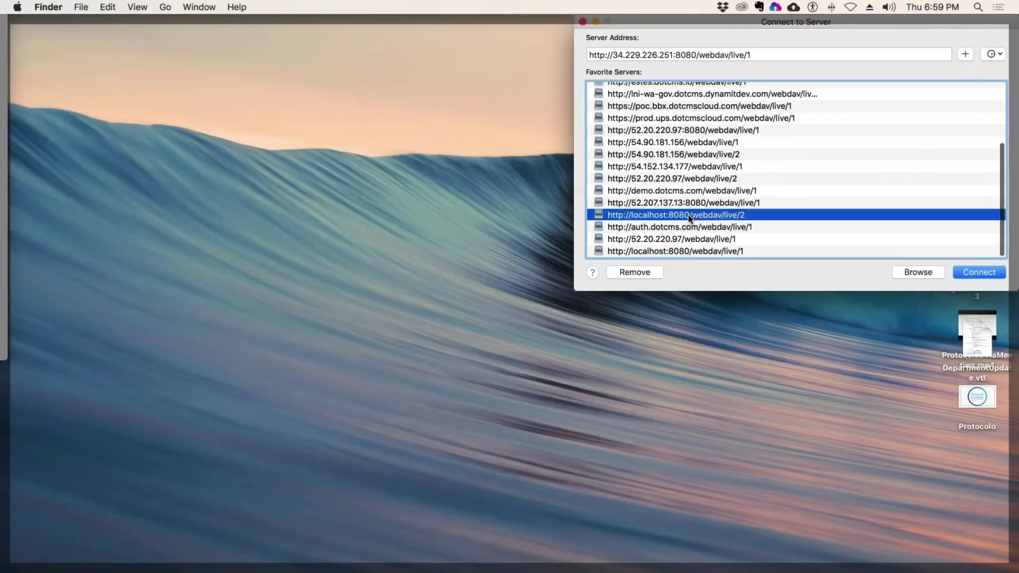
- Change the address to webdav/live/1, connect past the warning, and enter the admin login e-mail
{"action": "left_click", "coordinate": [741, 54]}
{"action": "key", "text": "BackSpace"}
{"action": "type", "text": "1"}
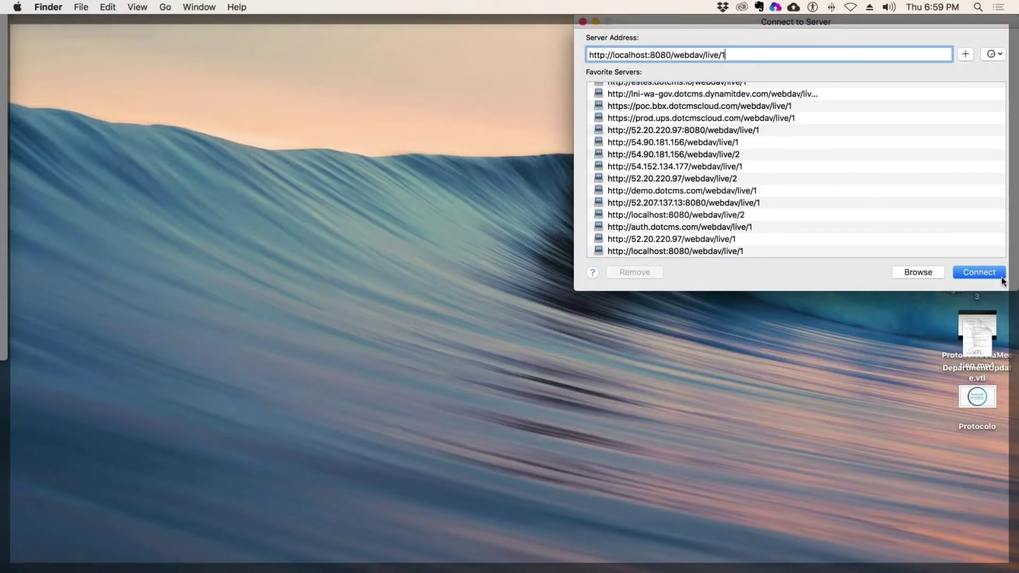
{"action": "left_click", "coordinate": [985, 273]}
{"action": "left_click", "coordinate": [610, 233]}
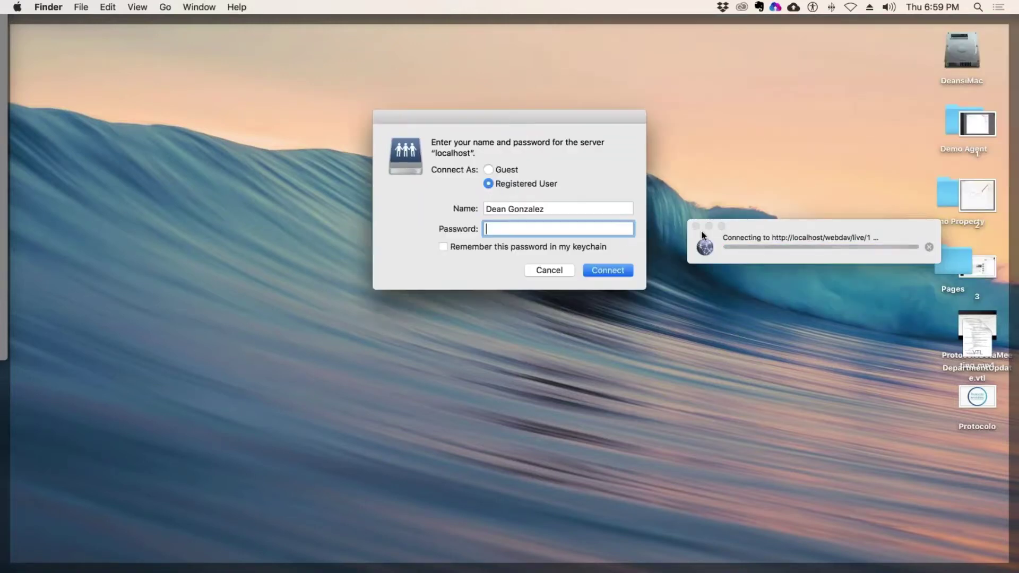
{"action": "key", "text": "shift+Tab"}
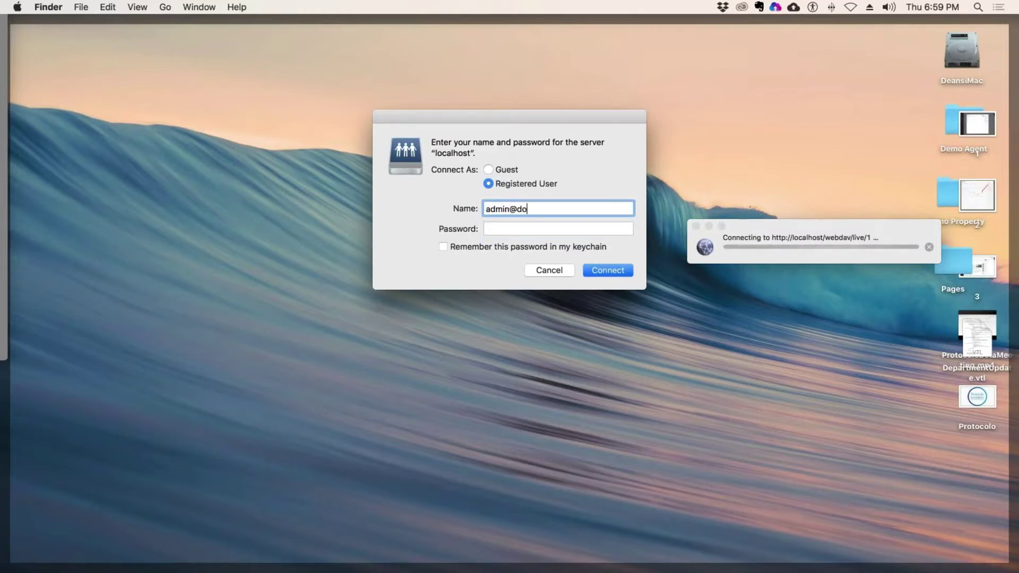
{"action": "key", "text": "Tab"}
- Submit the admin account password to log in to the WebDAV server
{"action": "type", "text": "admin"}
{"action": "key", "text": "Return"}
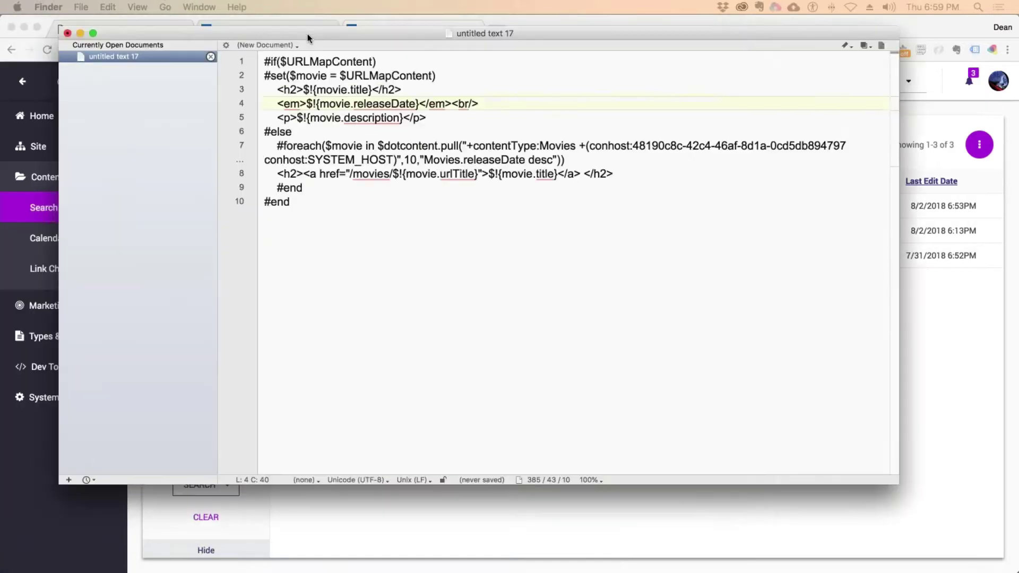
{"action": "left_click_drag", "start_coordinate": [307, 33], "coordinate": [371, 49]}
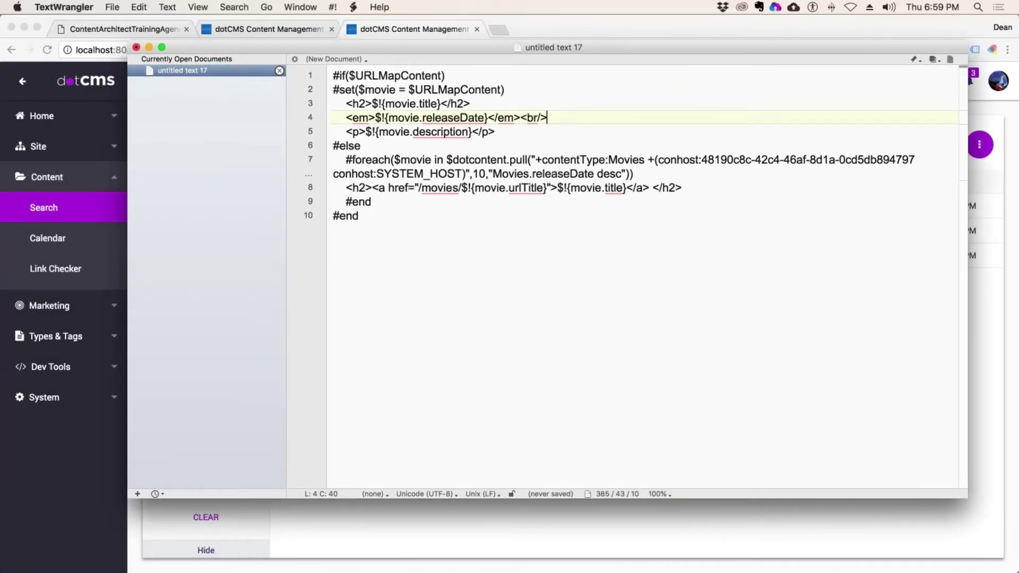
- Save As into localhost > 1 > demo.dotcms.com > departments
{"action": "left_click", "coordinate": [112, 7]}
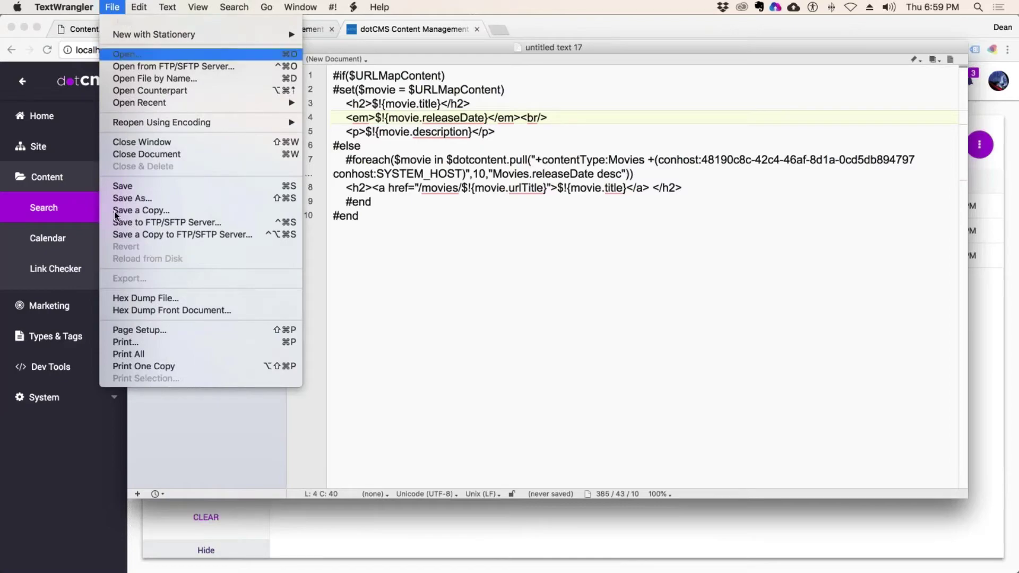
{"action": "left_click", "coordinate": [154, 191]}
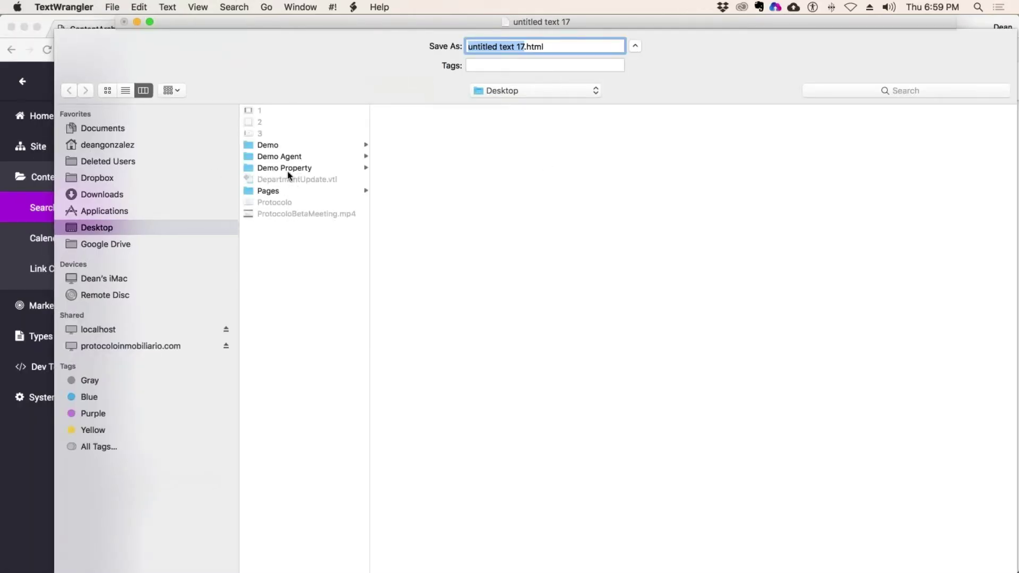
{"action": "left_click", "coordinate": [159, 331]}
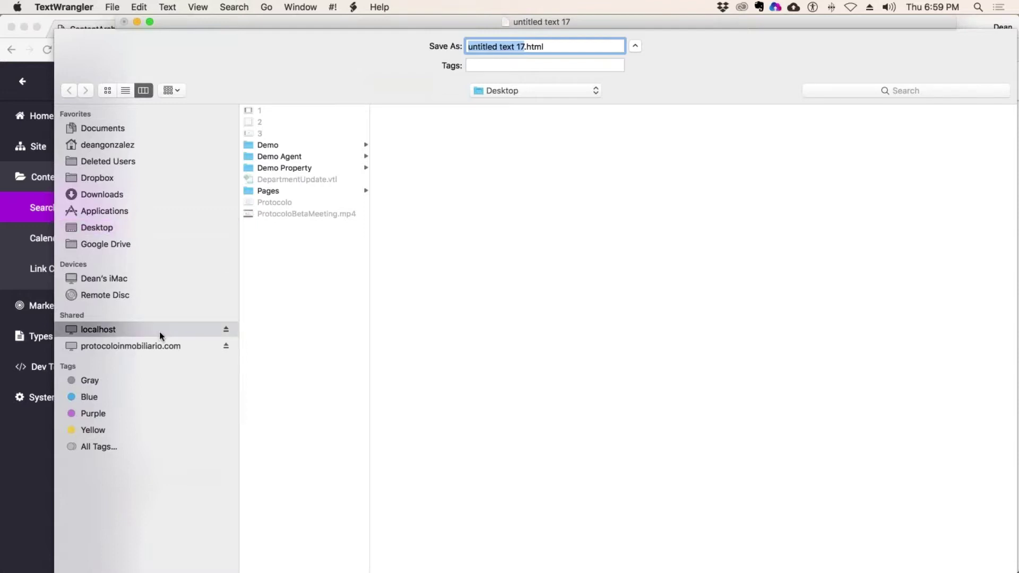
{"action": "left_click", "coordinate": [227, 348]}
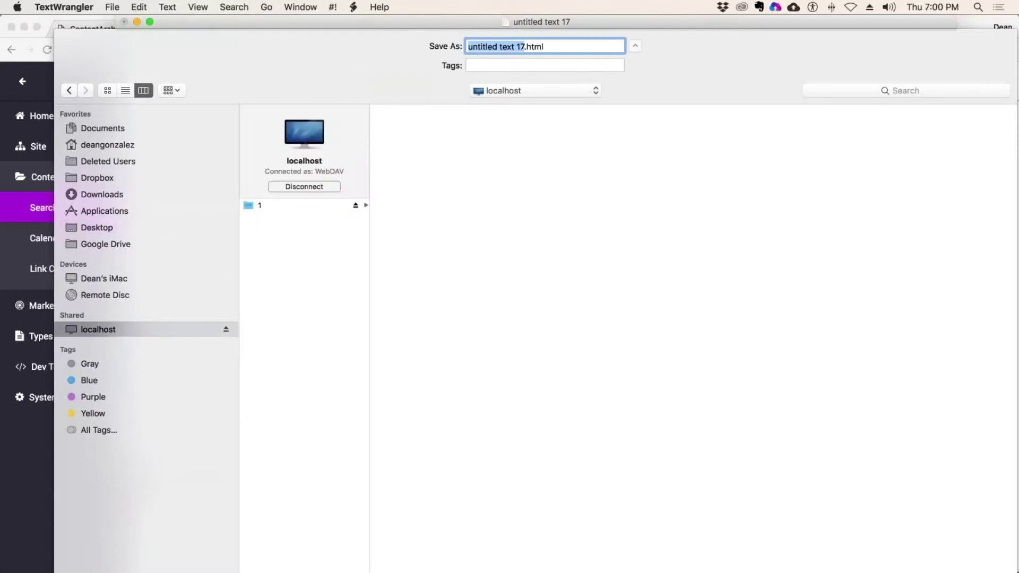
{"action": "left_click", "coordinate": [365, 206]}
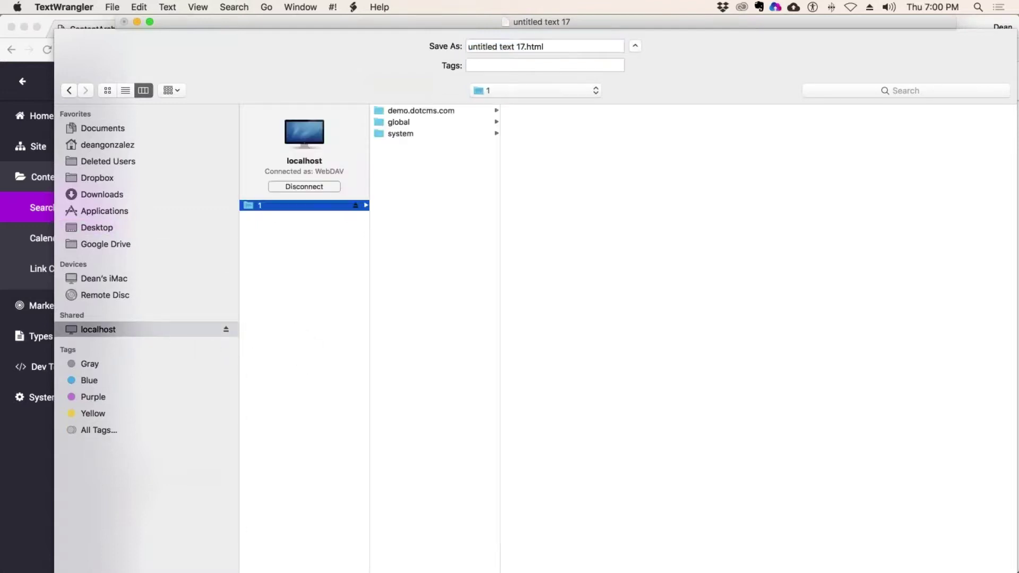
{"action": "left_click", "coordinate": [442, 111]}
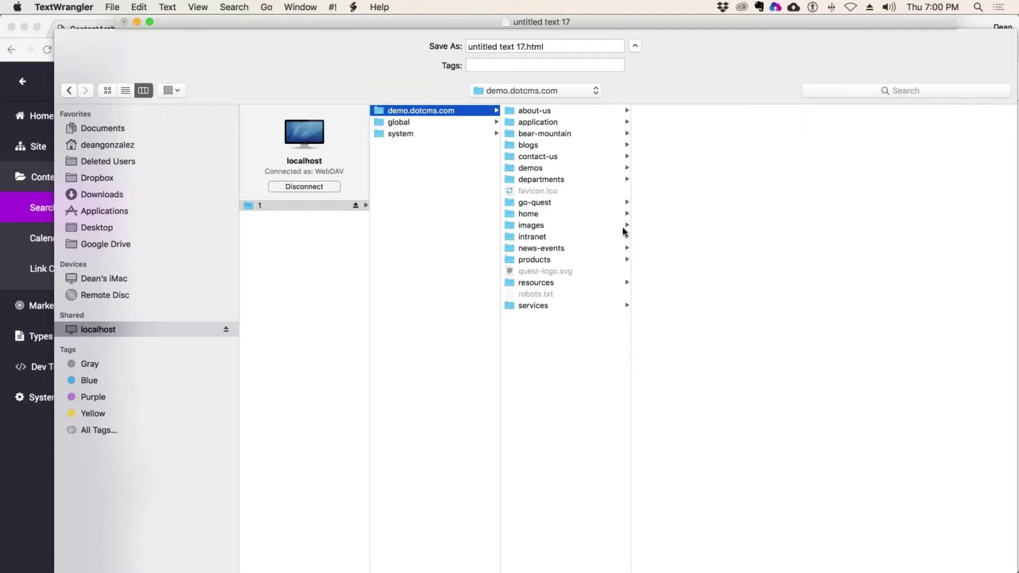
{"action": "left_click", "coordinate": [548, 181]}
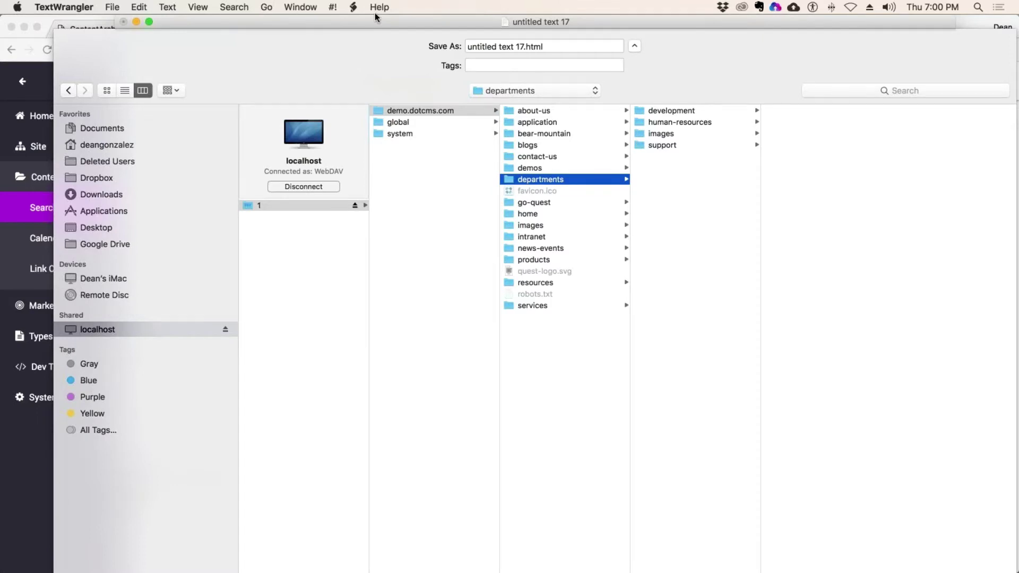
{"action": "left_click_drag", "start_coordinate": [375, 16], "coordinate": [319, 16]}
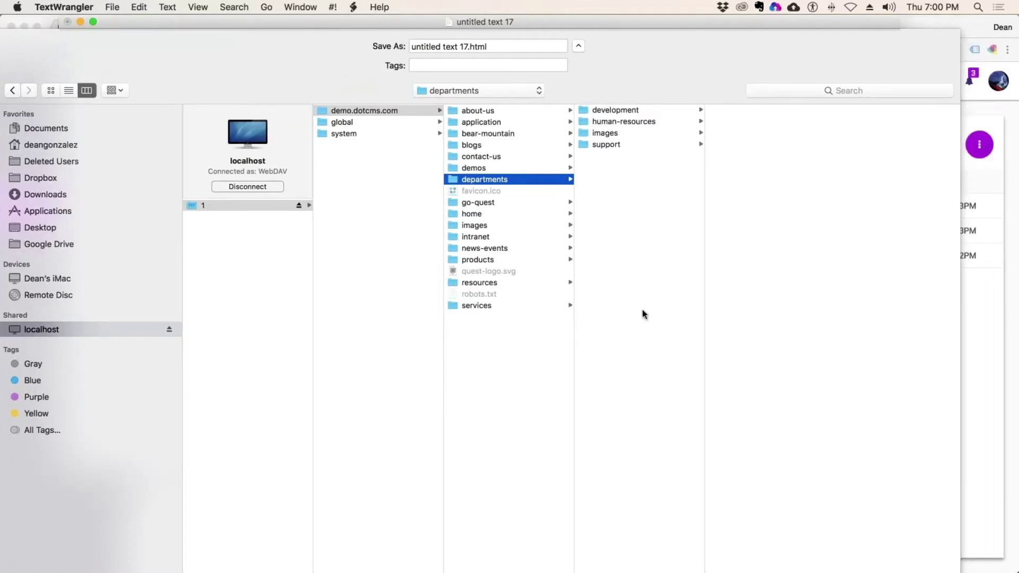
{"action": "left_click", "coordinate": [897, 373]}
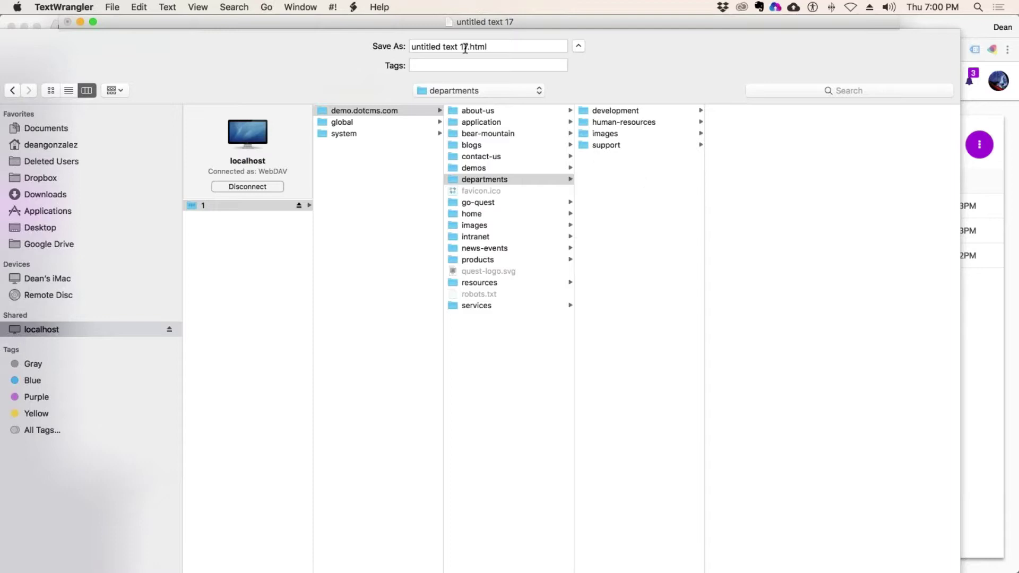
- Name the file movieDetail.vtl and save it
{"action": "left_click_drag", "start_coordinate": [468, 47], "coordinate": [392, 46]}
{"action": "type", "text": "Movie"}
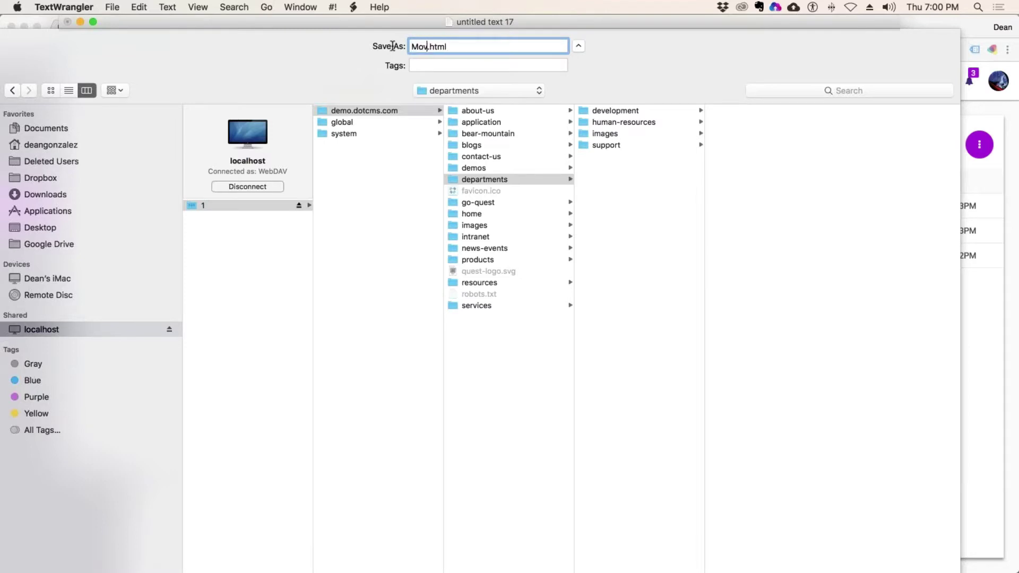
{"action": "key", "text": "BackSpace"}
{"action": "key", "text": "BackSpace"}
{"action": "key", "text": "BackSpace"}
{"action": "key", "text": "BackSpace"}
{"action": "key", "text": "BackSpace"}
{"action": "type", "text": "movieDetail"}
{"action": "double_click", "coordinate": [467, 47]}
{"action": "type", "text": "vtl"}
{"action": "key", "text": "Return"}
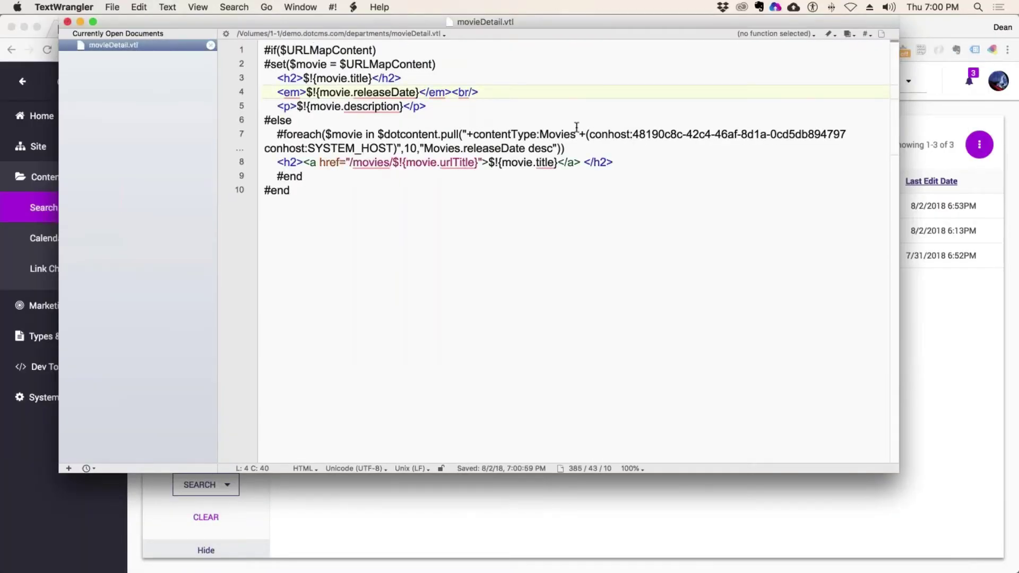
{"action": "left_click", "coordinate": [386, 228]}
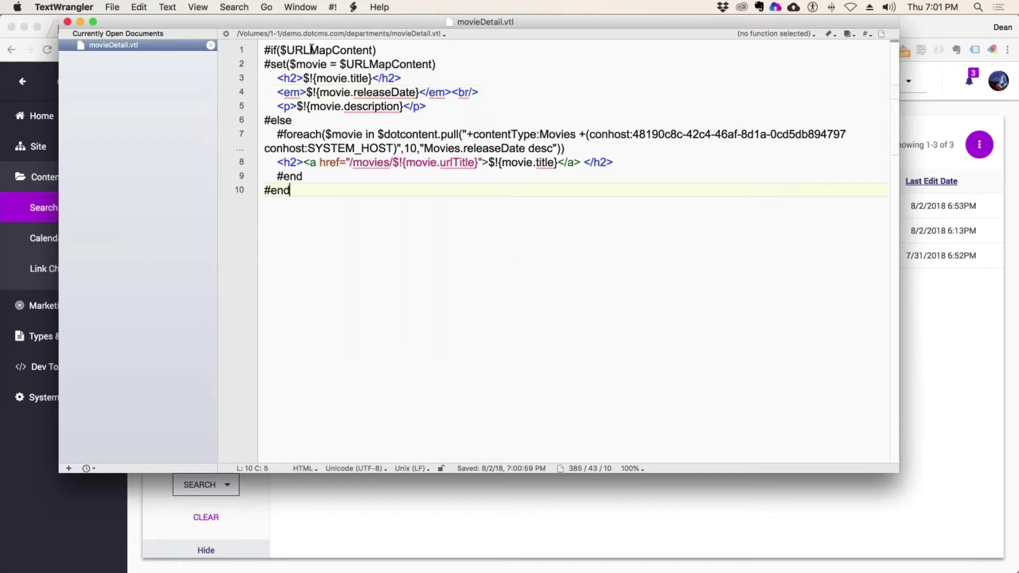
- Hide the editor and open the dotCMS Site Browser
{"action": "left_click_drag", "start_coordinate": [247, 20], "coordinate": [258, 19]}
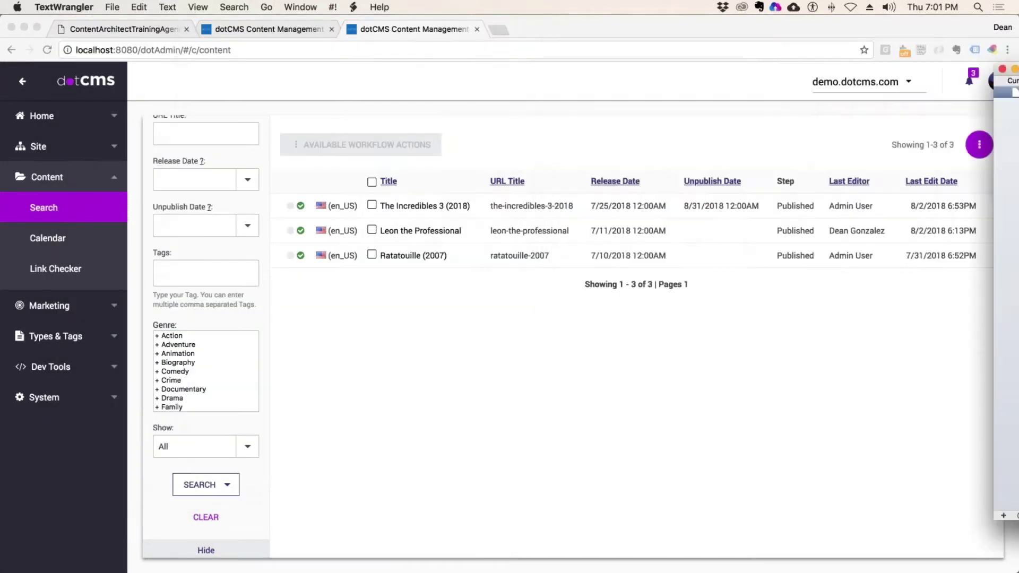
{"action": "key", "text": "super+h"}
{"action": "left_click", "coordinate": [105, 214]}
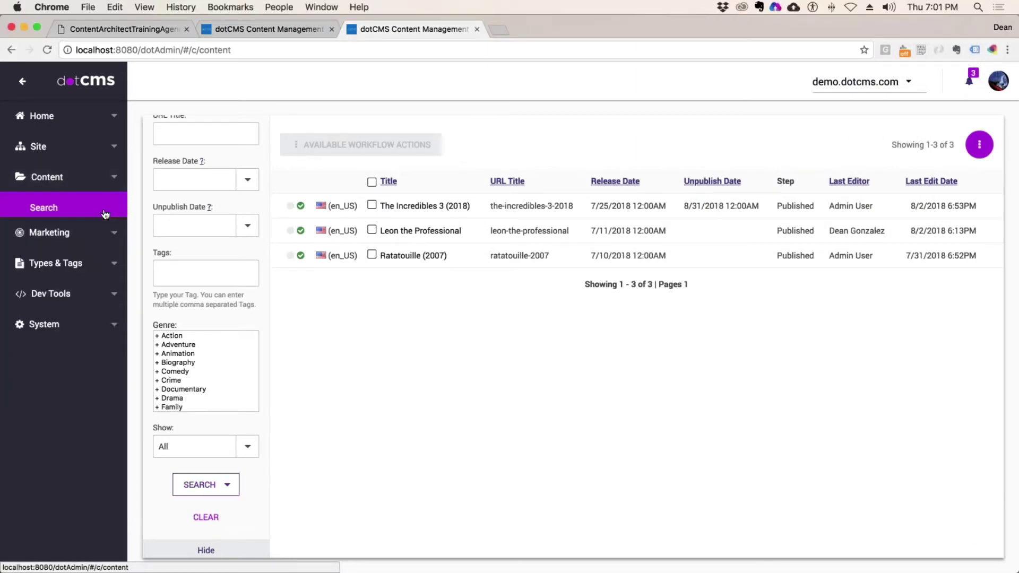
{"action": "left_click", "coordinate": [63, 207]}
{"action": "left_click", "coordinate": [39, 148]}
{"action": "left_click", "coordinate": [45, 187]}
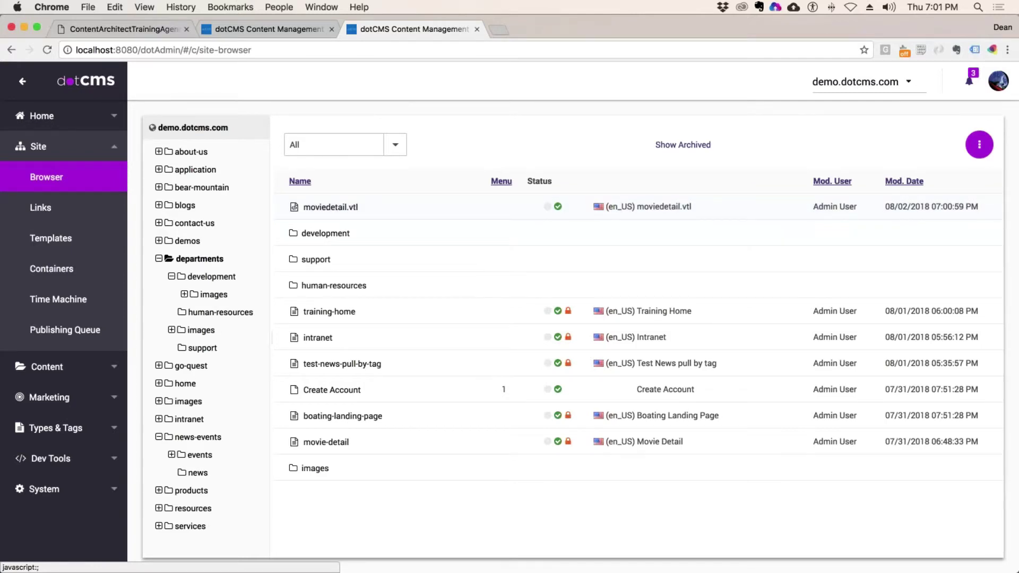
- Create a new folder named vtl inside the departments folder
{"action": "right_click", "coordinate": [196, 259]}
{"action": "mouse_move", "coordinate": [268, 432]}
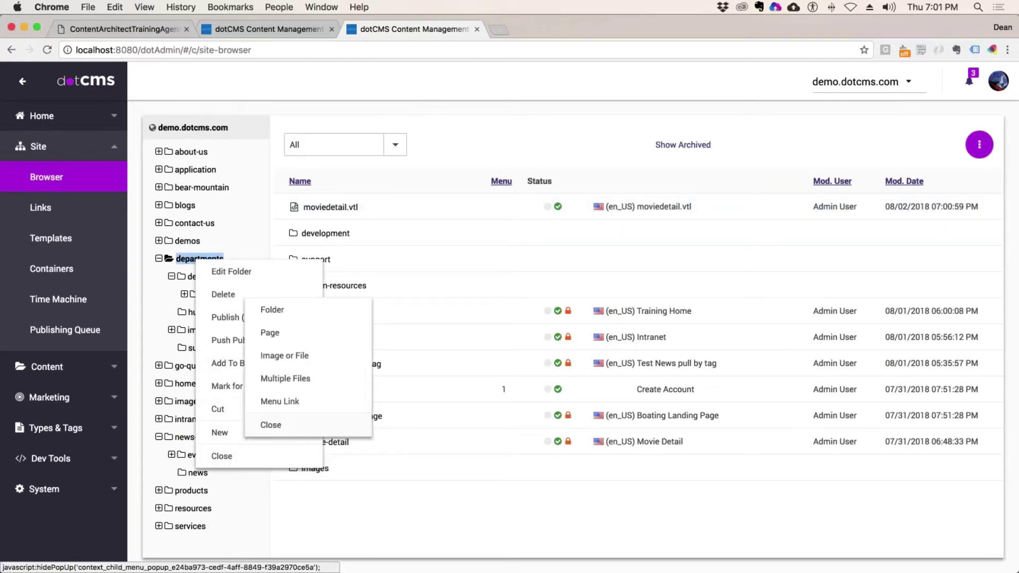
{"action": "left_click", "coordinate": [281, 317]}
{"action": "left_click", "coordinate": [295, 210]}
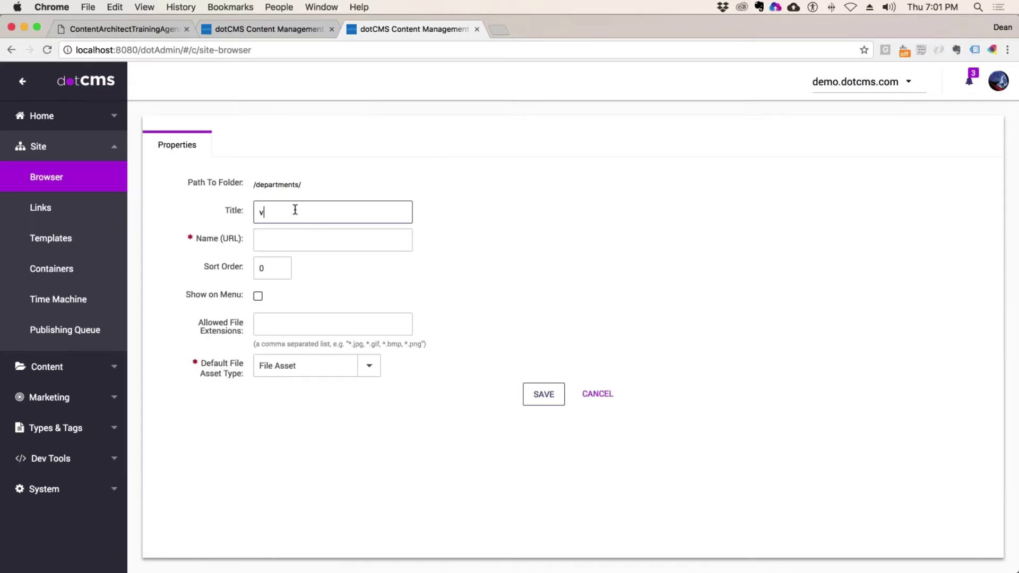
{"action": "left_click", "coordinate": [543, 393]}
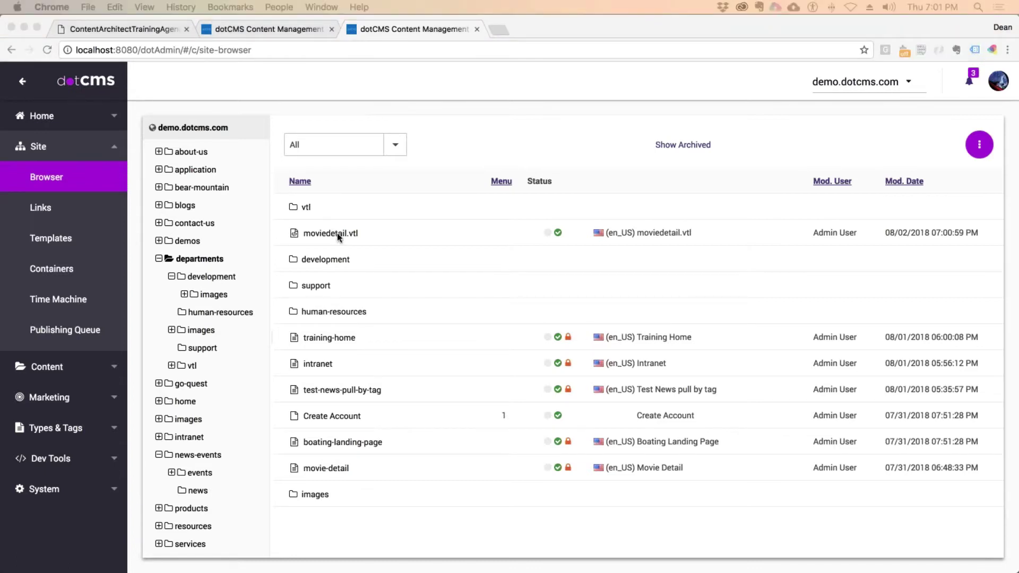
- Cut moviedetail.vtl and paste it into the departments/vtl folder
{"action": "right_click", "coordinate": [320, 233]}
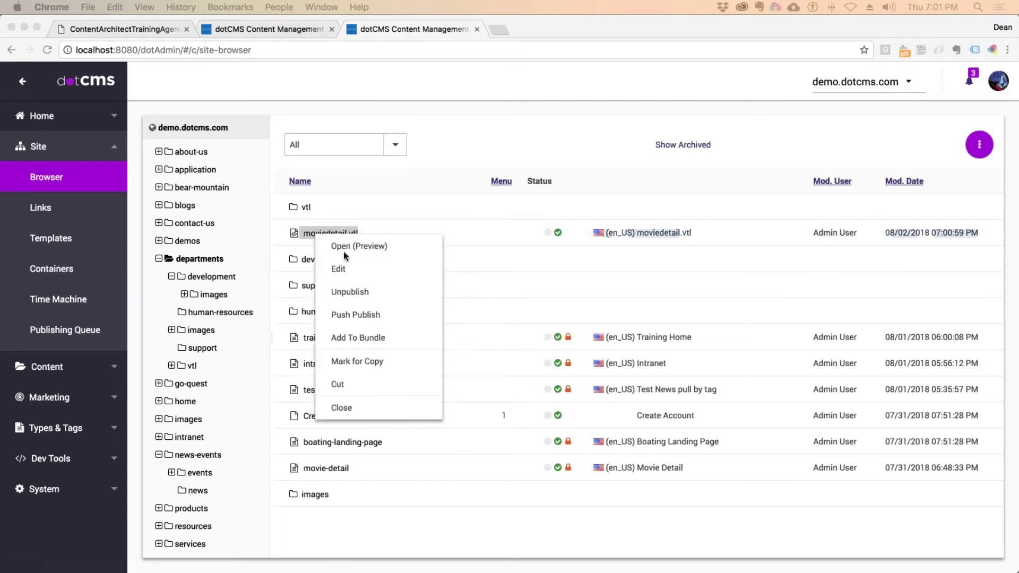
{"action": "left_click", "coordinate": [343, 386]}
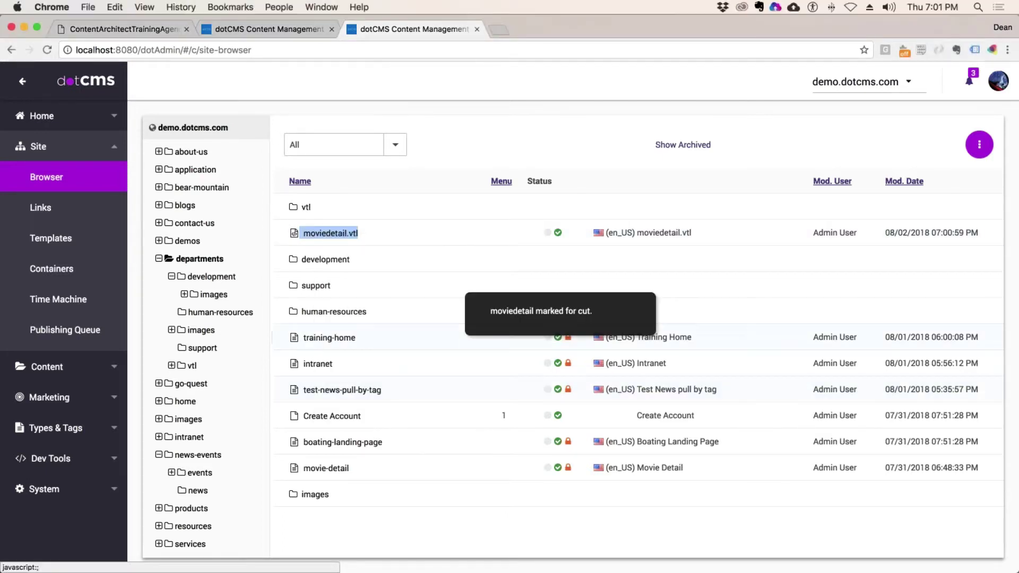
{"action": "left_click", "coordinate": [208, 277]}
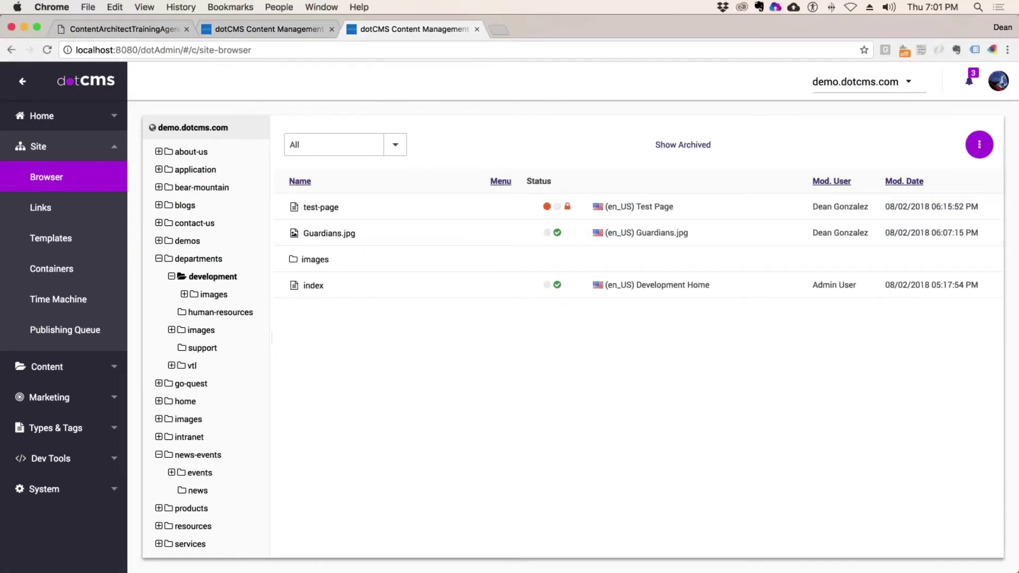
{"action": "left_click", "coordinate": [192, 366]}
{"action": "right_click", "coordinate": [192, 368]}
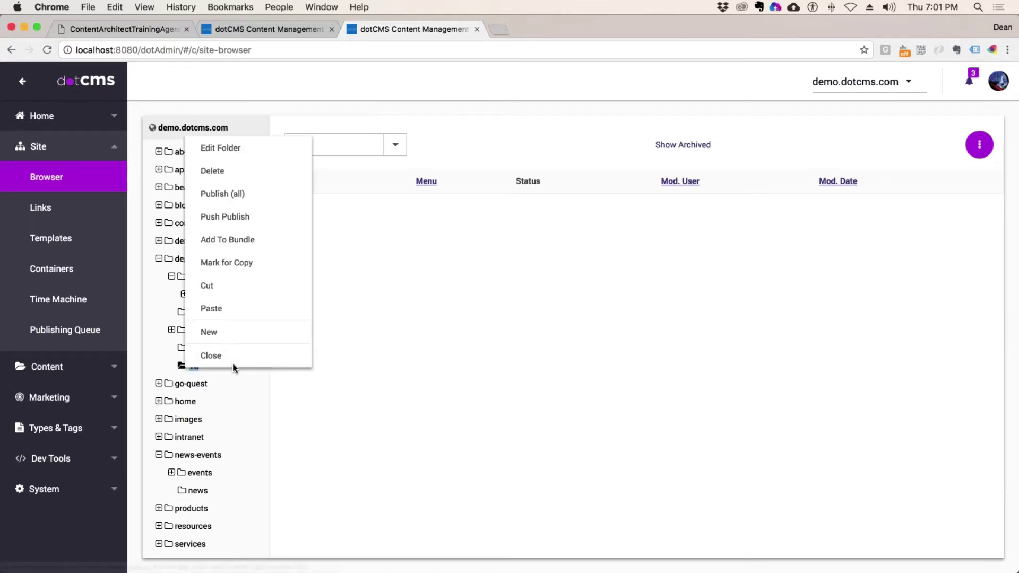
{"action": "left_click", "coordinate": [223, 310]}
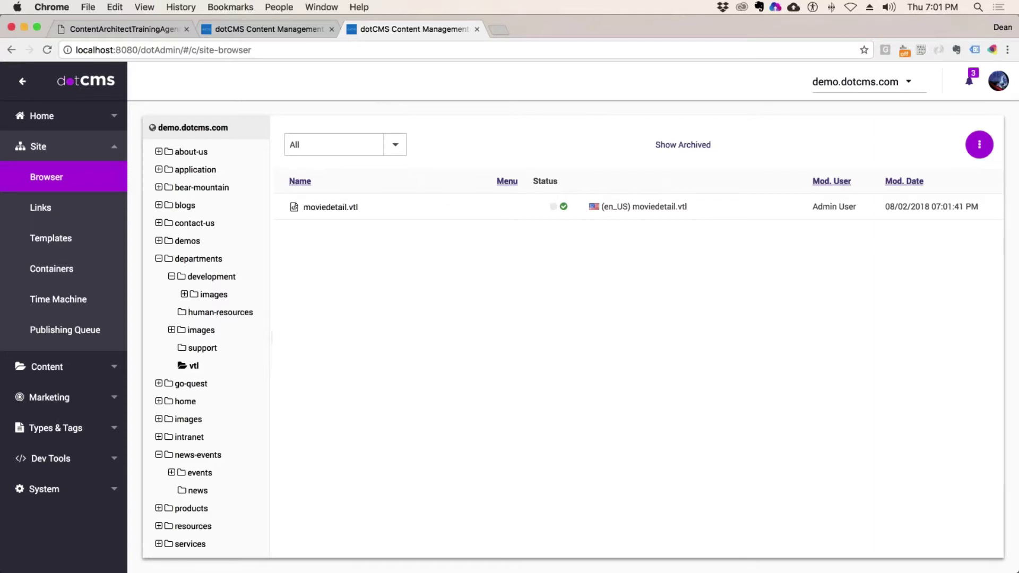
{"action": "mouse_move", "coordinate": [4, 397]}
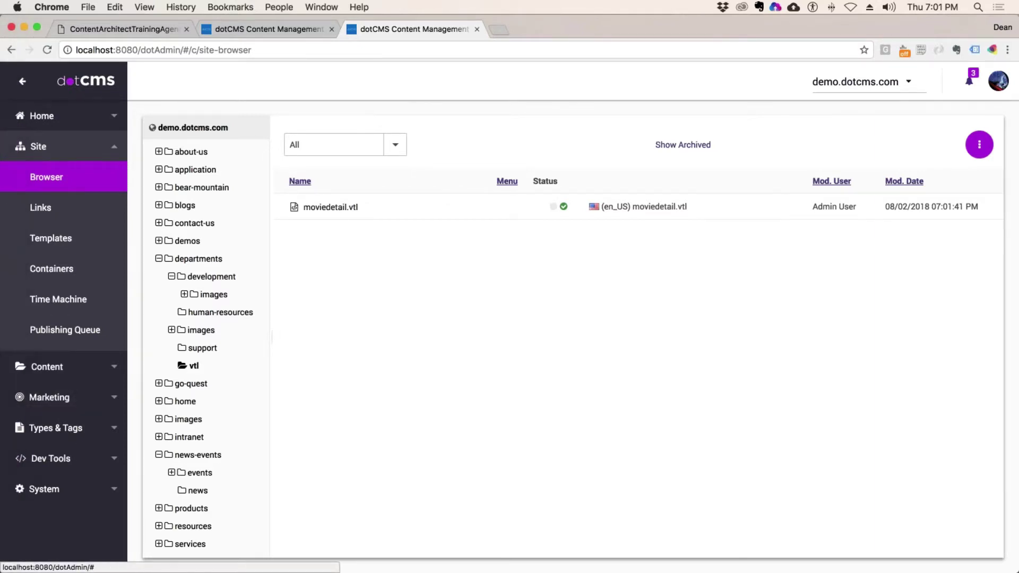
- Reopen moviedetail.vtl in TextWrangler from localhost > 1 > demo.dotcms.com > departments > vtl
{"action": "left_click", "coordinate": [24, 58]}
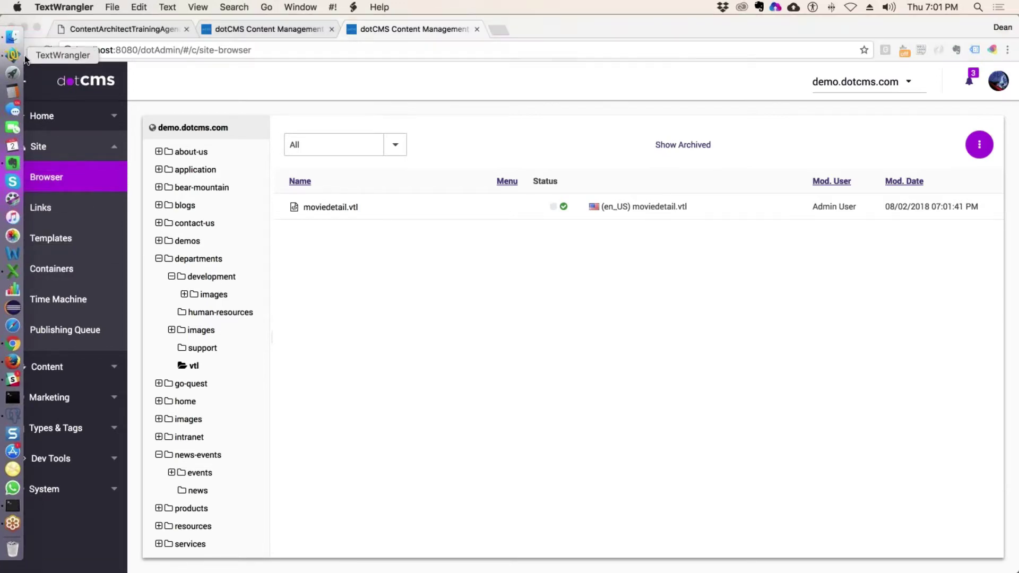
{"action": "left_click", "coordinate": [112, 7]}
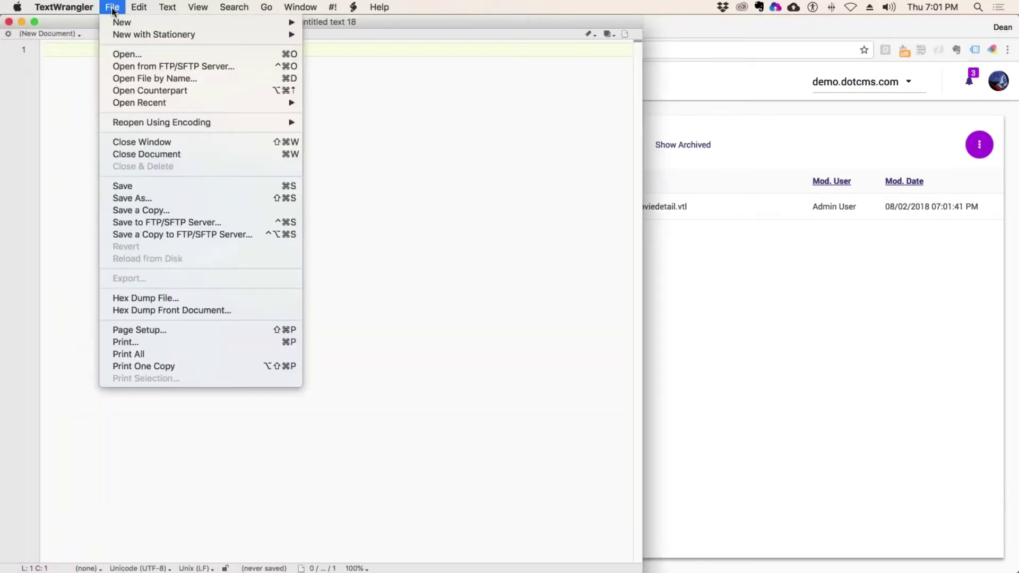
{"action": "mouse_move", "coordinate": [168, 106]}
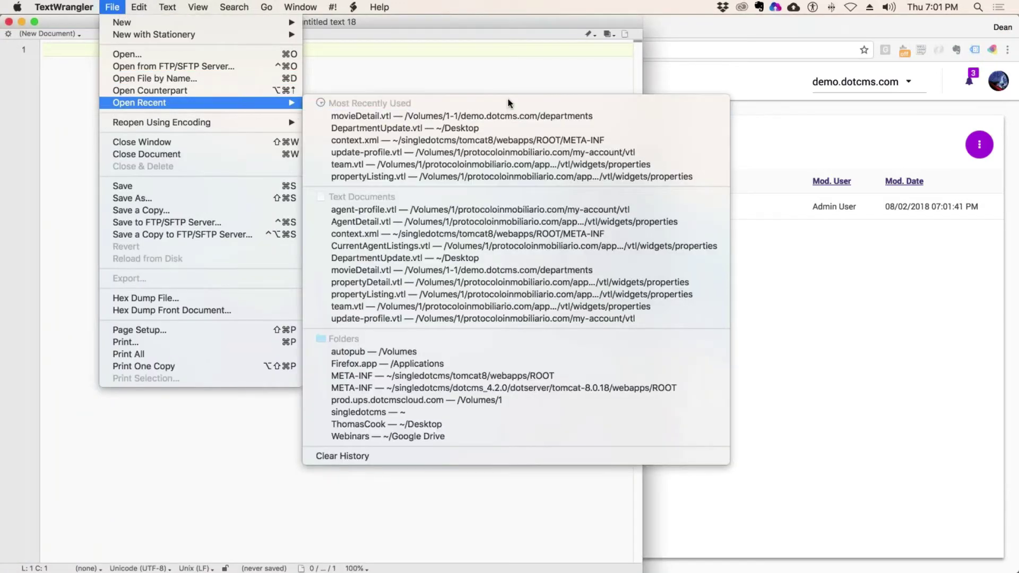
{"action": "left_click", "coordinate": [180, 78]}
{"action": "left_click", "coordinate": [165, 53]}
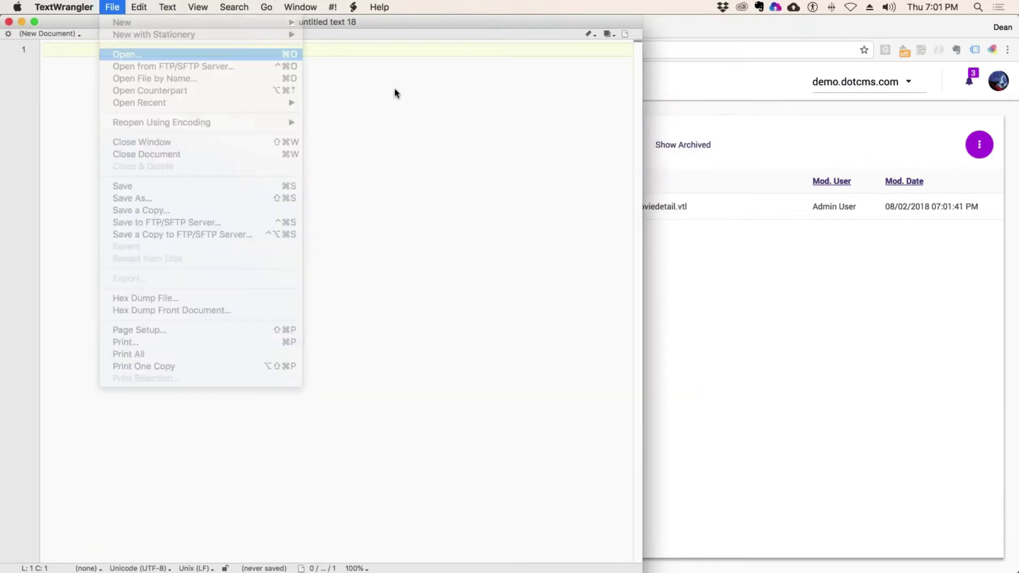
{"action": "left_click", "coordinate": [228, 105]}
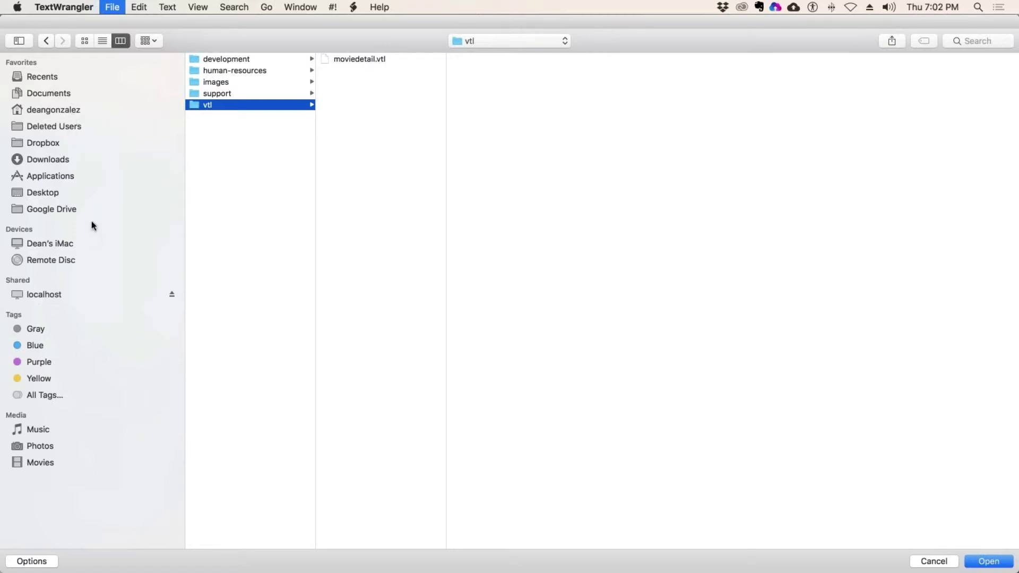
{"action": "left_click", "coordinate": [81, 294]}
{"action": "left_click", "coordinate": [295, 155]}
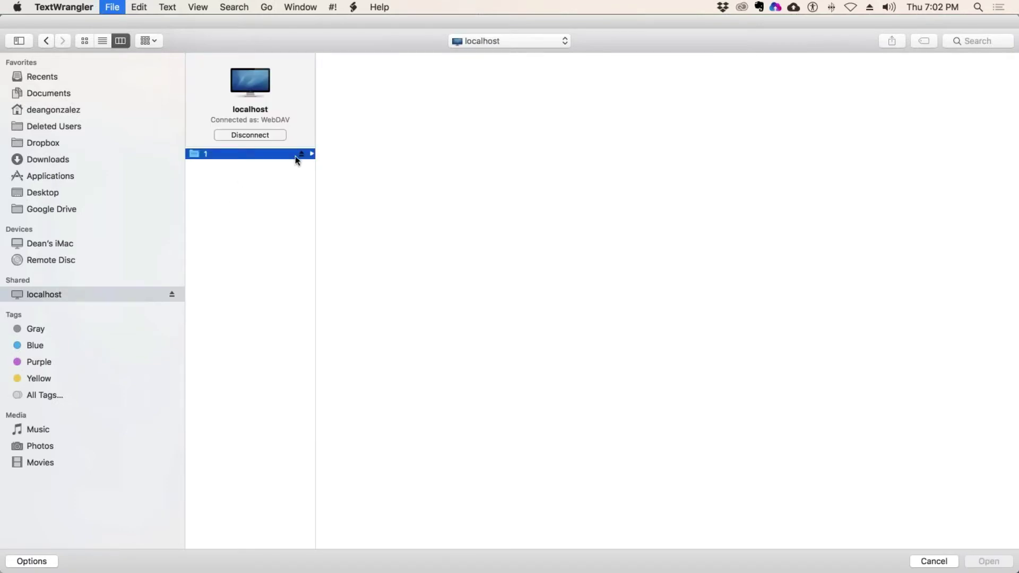
{"action": "left_click", "coordinate": [396, 60]}
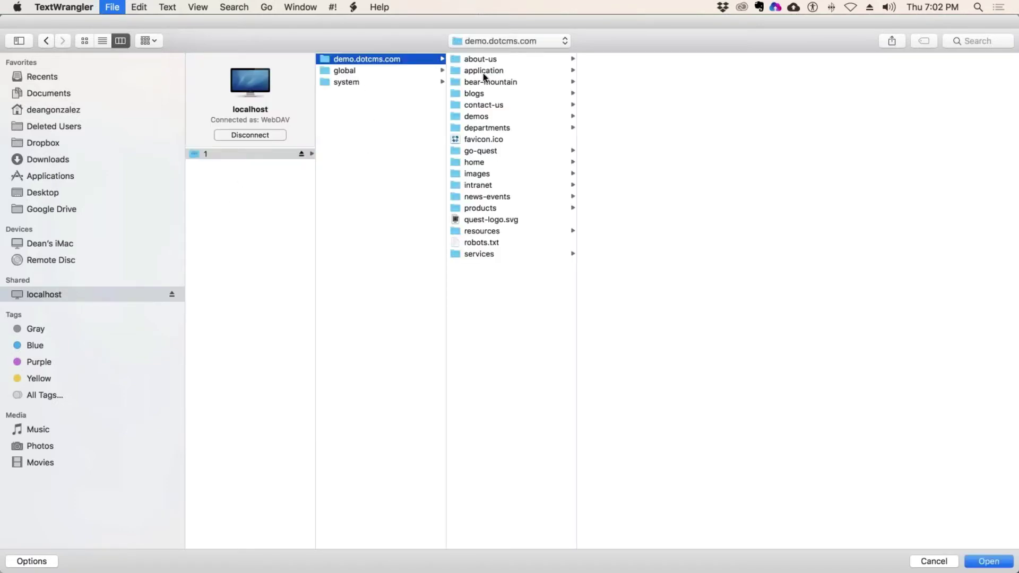
{"action": "left_click", "coordinate": [493, 127]}
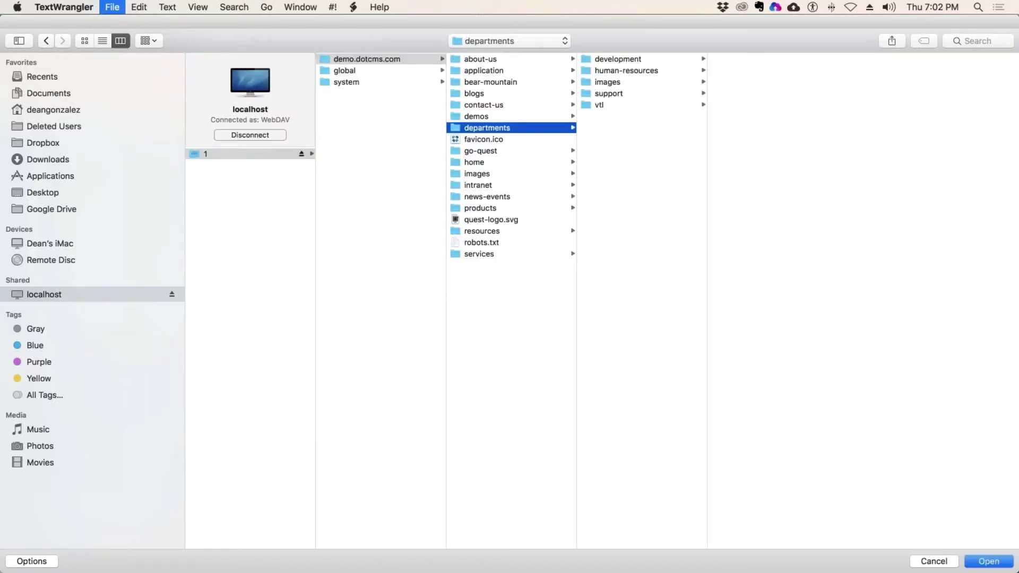
{"action": "left_click", "coordinate": [634, 108]}
{"action": "left_click", "coordinate": [748, 59]}
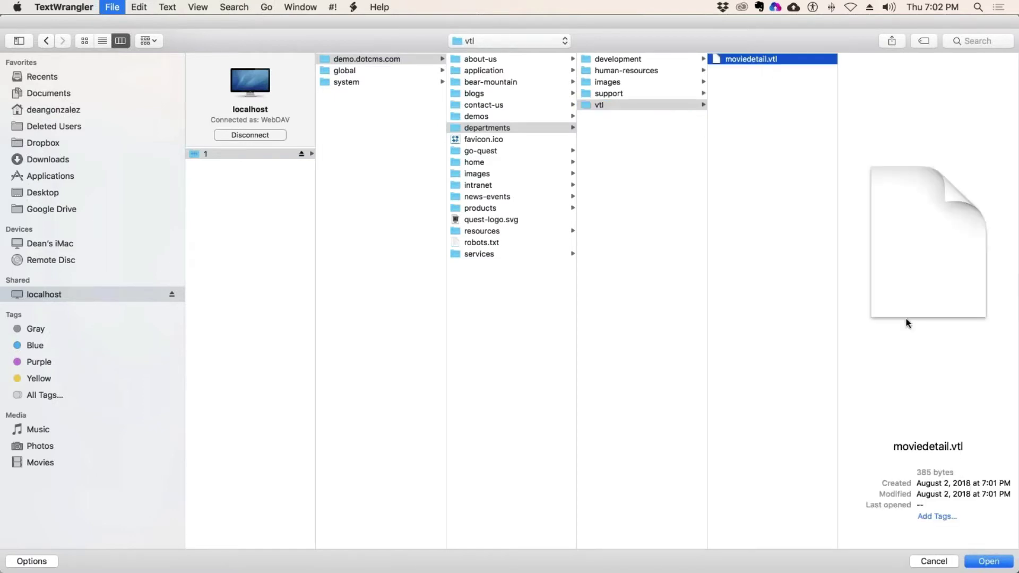
{"action": "left_click", "coordinate": [988, 563]}
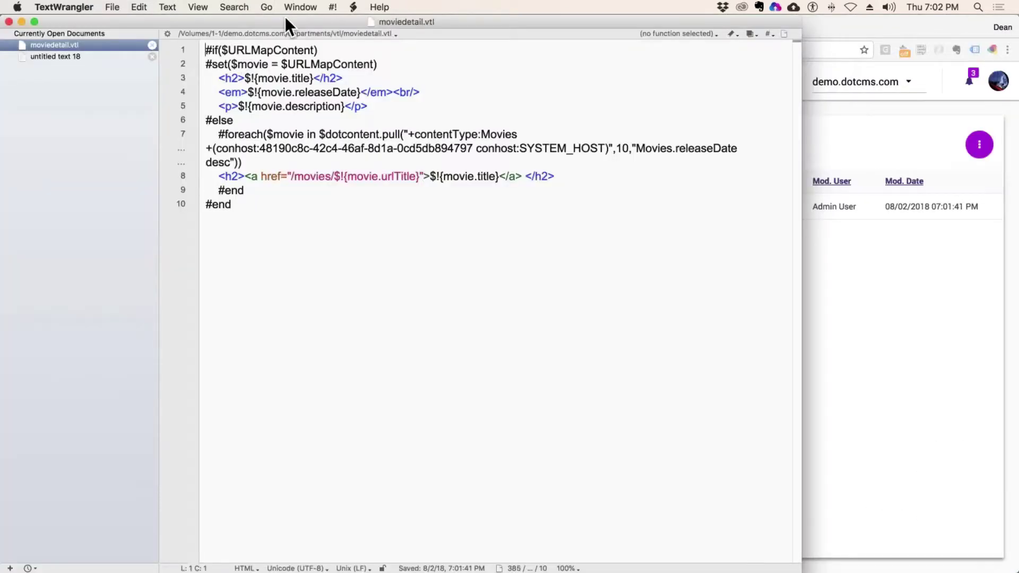
- Move the editor window aside and return to the dotCMS browser
{"action": "left_click_drag", "start_coordinate": [204, 24], "coordinate": [323, 64]}
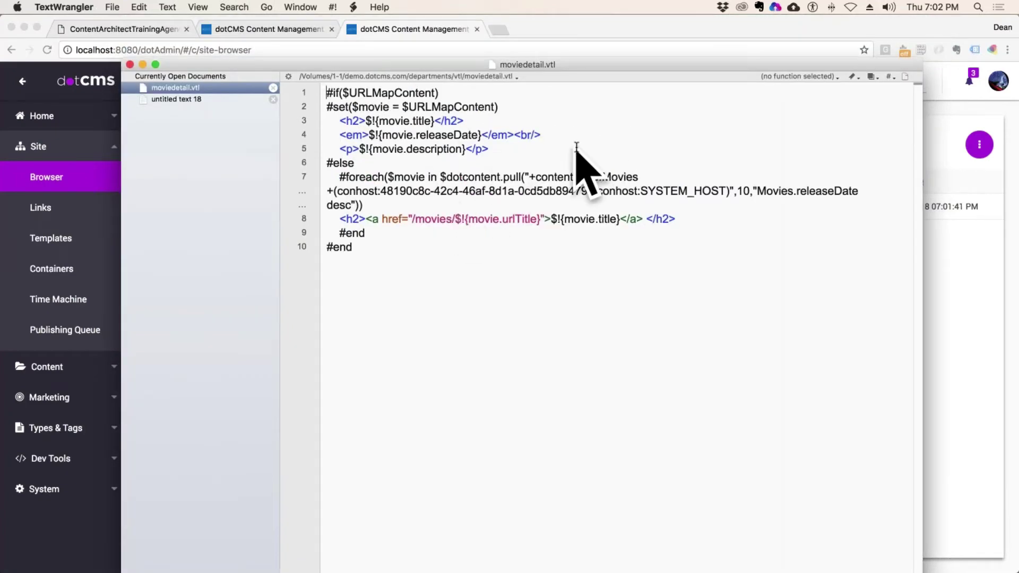
{"action": "left_click_drag", "start_coordinate": [159, 64], "coordinate": [991, 100]}
{"action": "key", "text": "cmd+w"}
- Open the movie-detail page in the departments folder for editing
{"action": "left_click", "coordinate": [638, 198]}
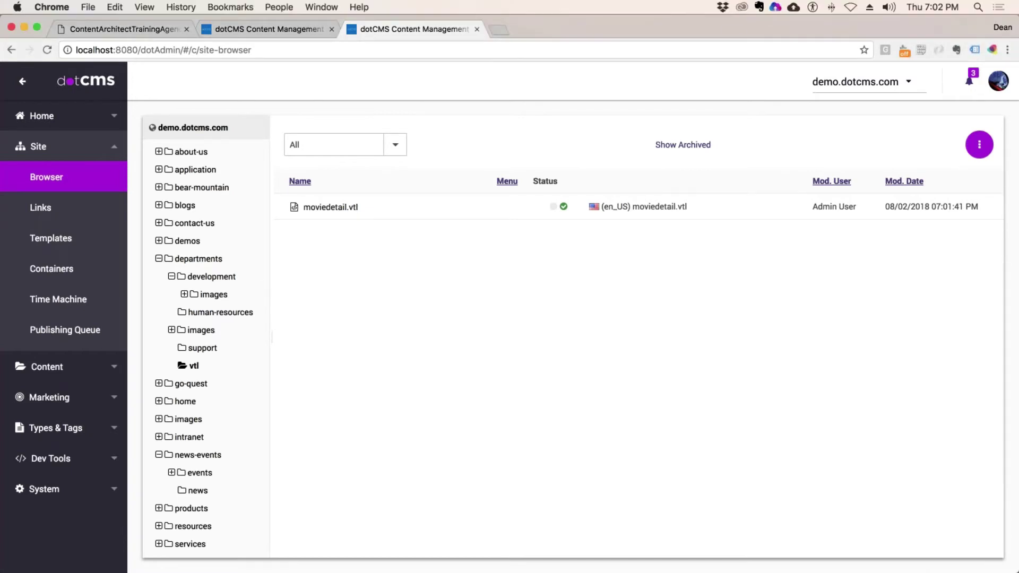
{"action": "left_click", "coordinate": [212, 276]}
{"action": "left_click", "coordinate": [199, 258]}
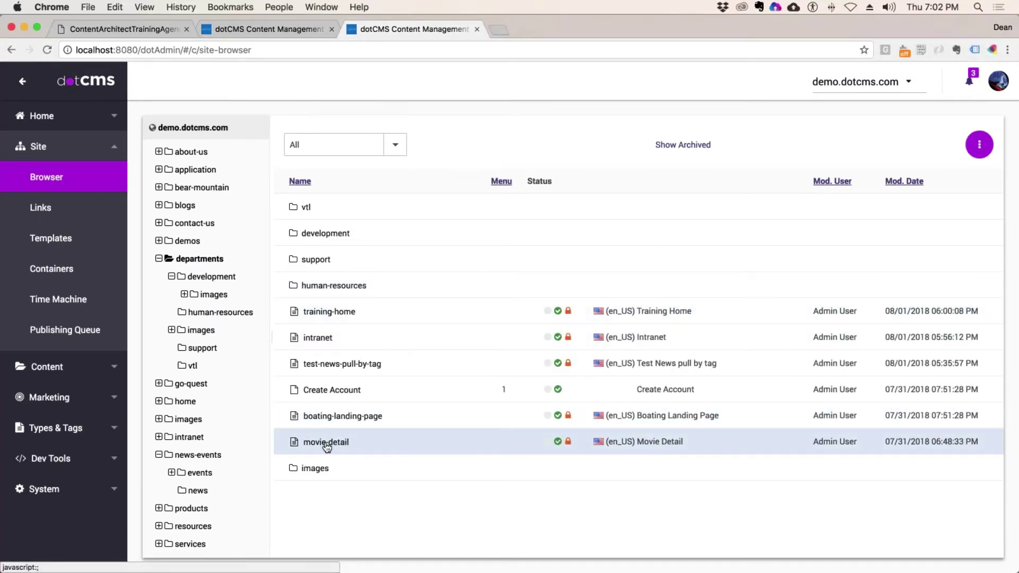
{"action": "right_click", "coordinate": [327, 445]}
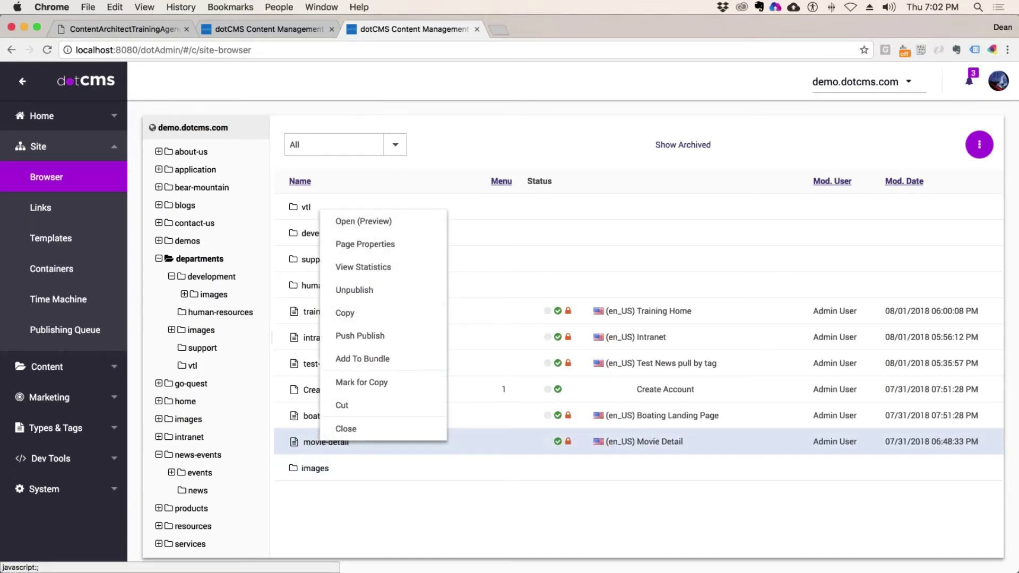
{"action": "left_click", "coordinate": [363, 221]}
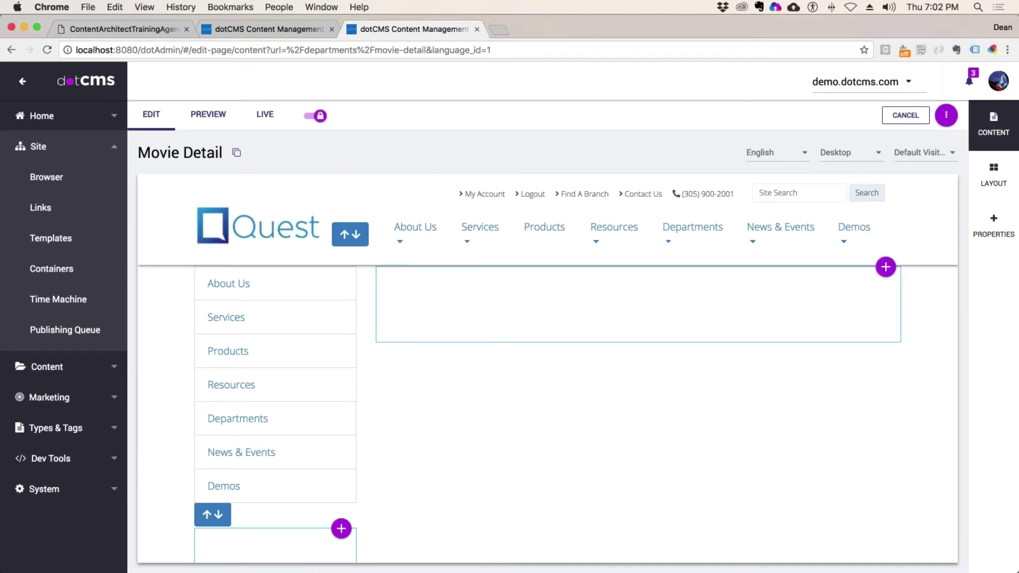
- Add a new VTL Include widget titled 'Deans Movie Listing-Deatiail Widgt' to the main container
{"action": "left_click", "coordinate": [885, 266]}
{"action": "left_click", "coordinate": [861, 314]}
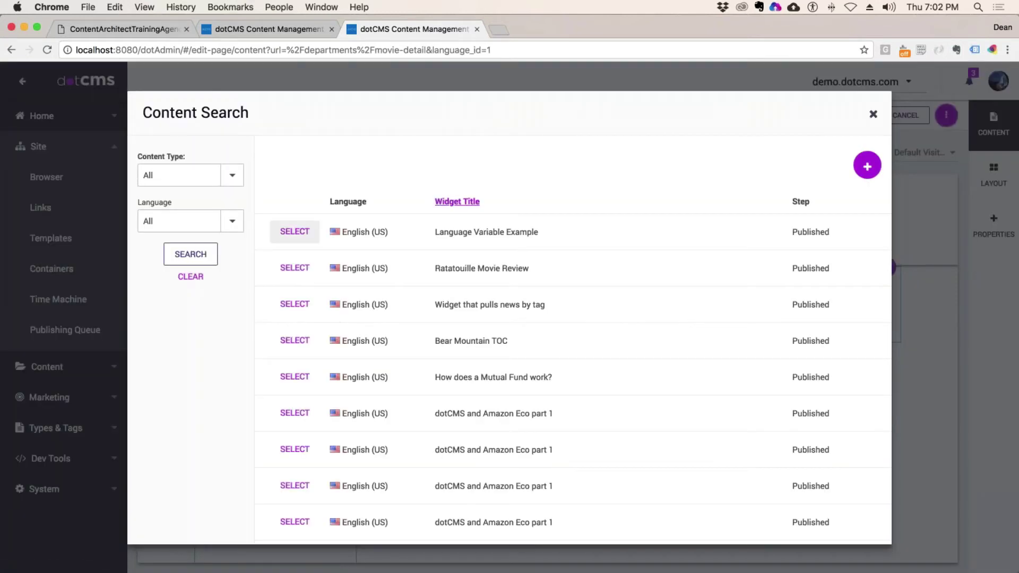
{"action": "left_click", "coordinate": [867, 166]}
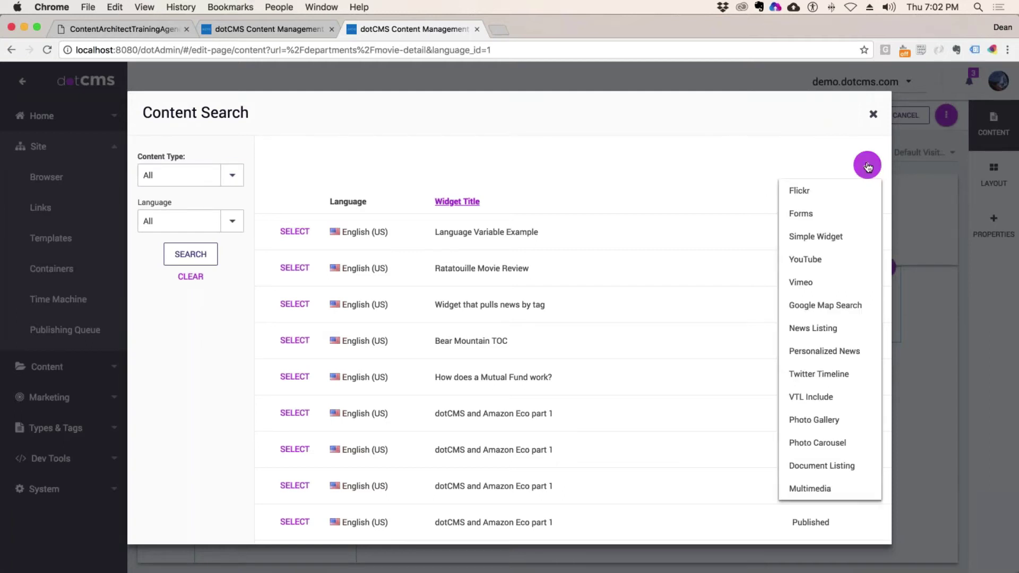
{"action": "left_click", "coordinate": [808, 415]}
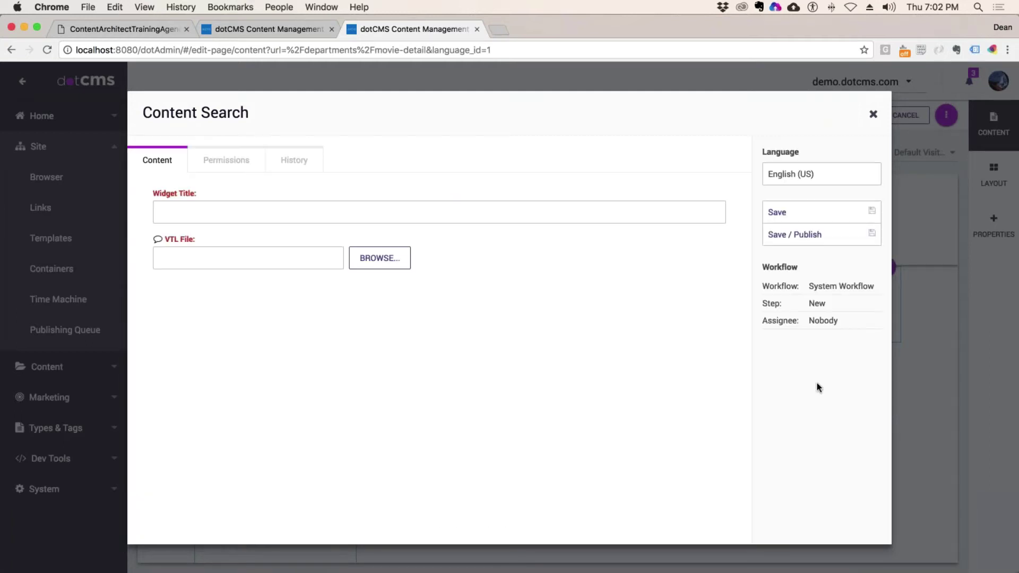
{"action": "left_click", "coordinate": [226, 213]}
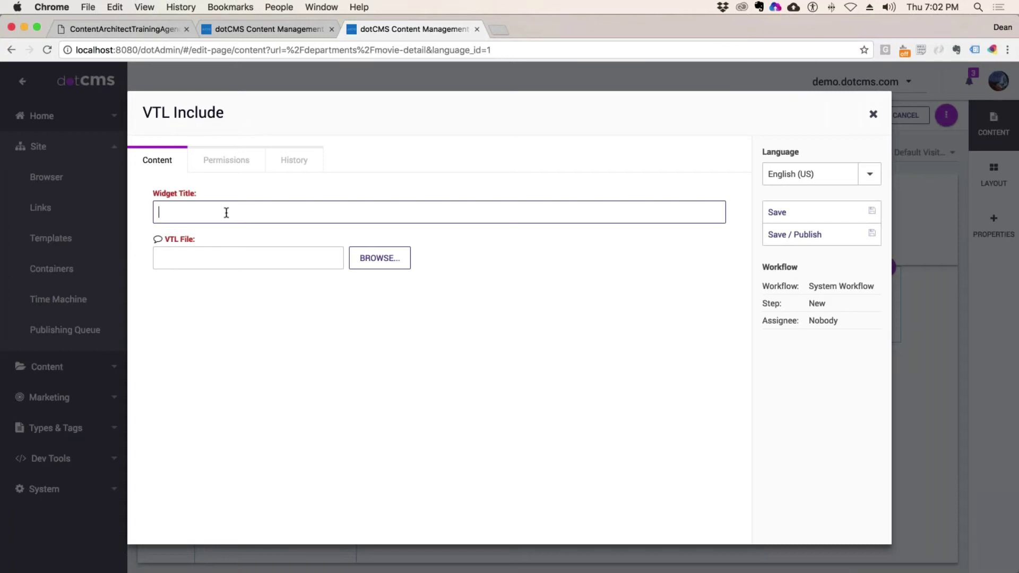
{"action": "type", "text": "Deans Movie Listing-Deat"}
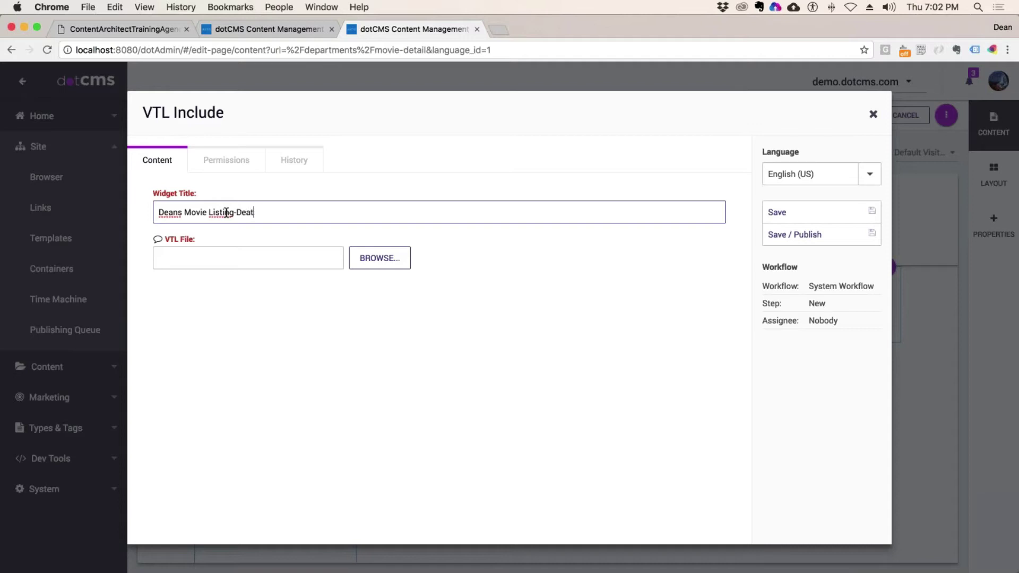
{"action": "type", "text": "iail Widgt"}
- Set the widget's file to departments/vtl/moviedetail.vtl and save and publish it
{"action": "left_click", "coordinate": [371, 260]}
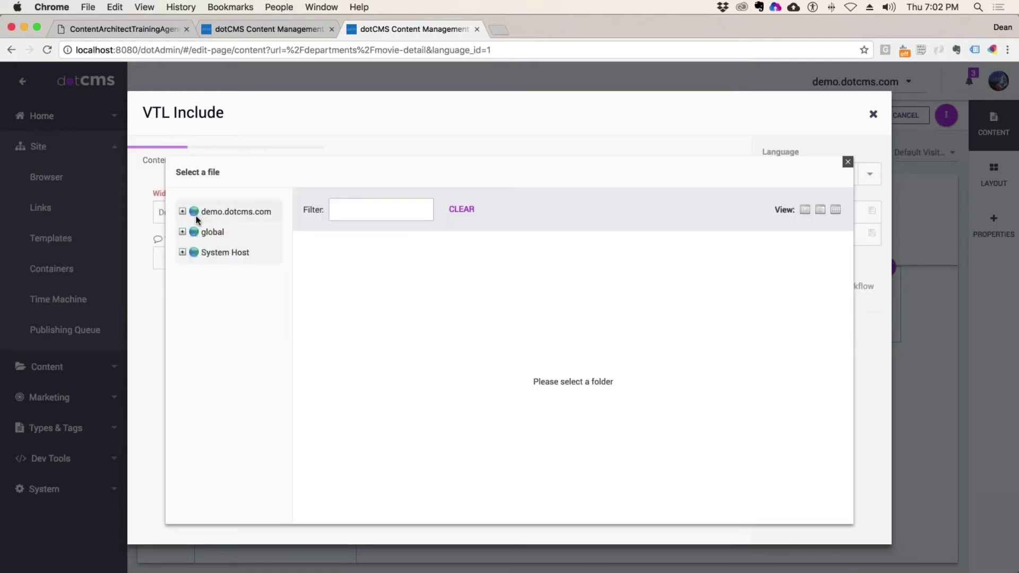
{"action": "left_click", "coordinate": [182, 211]}
{"action": "left_click", "coordinate": [194, 352]}
{"action": "scroll", "coordinate": [232, 393], "scroll_direction": "down", "scroll_amount": 1}
{"action": "left_click", "coordinate": [228, 413]}
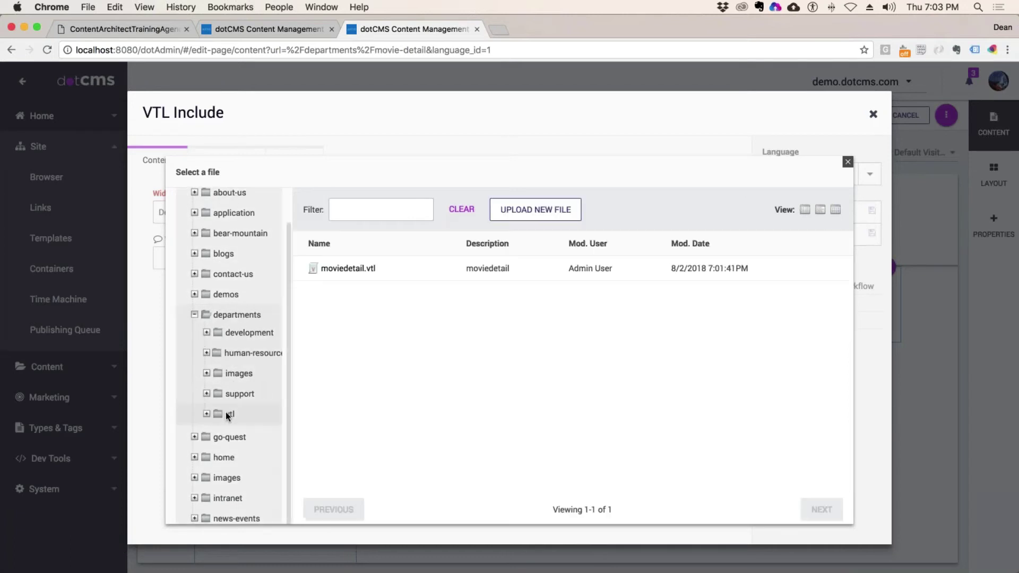
{"action": "double_click", "coordinate": [355, 268]}
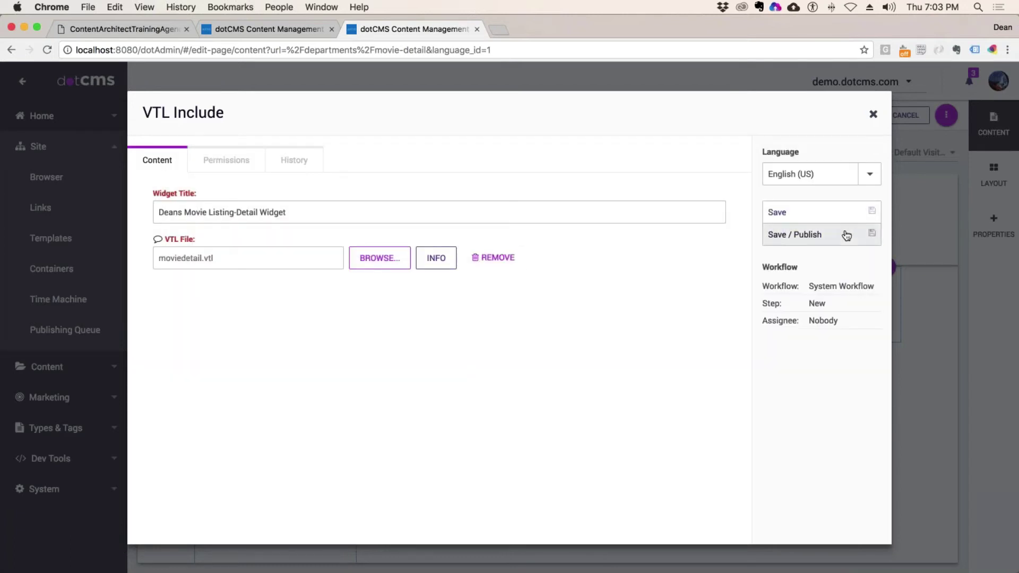
{"action": "left_click", "coordinate": [844, 233]}
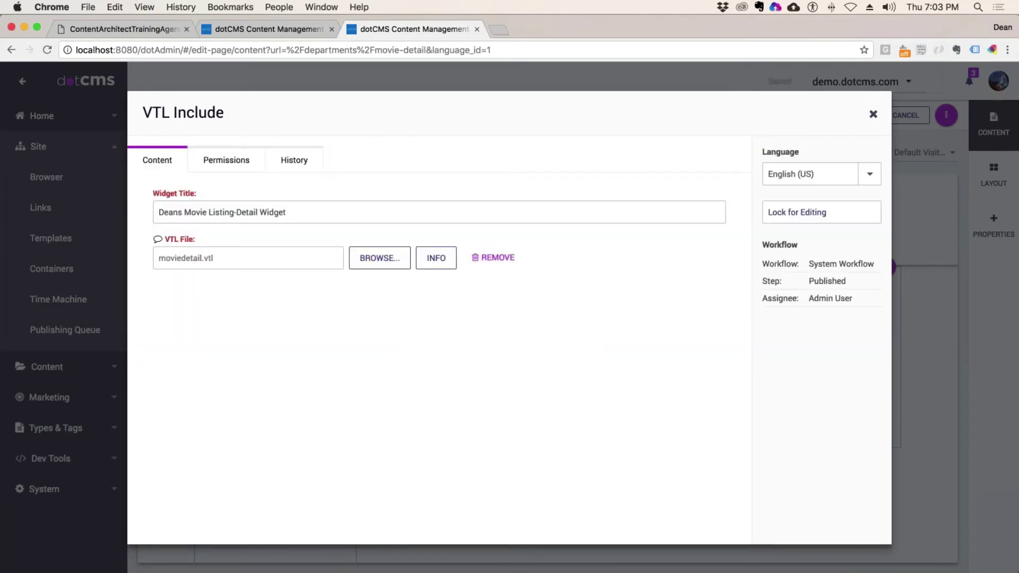
- Close the widget form, save and publish the Movie Detail page, and open Chrome's menu
{"action": "left_click", "coordinate": [872, 114]}
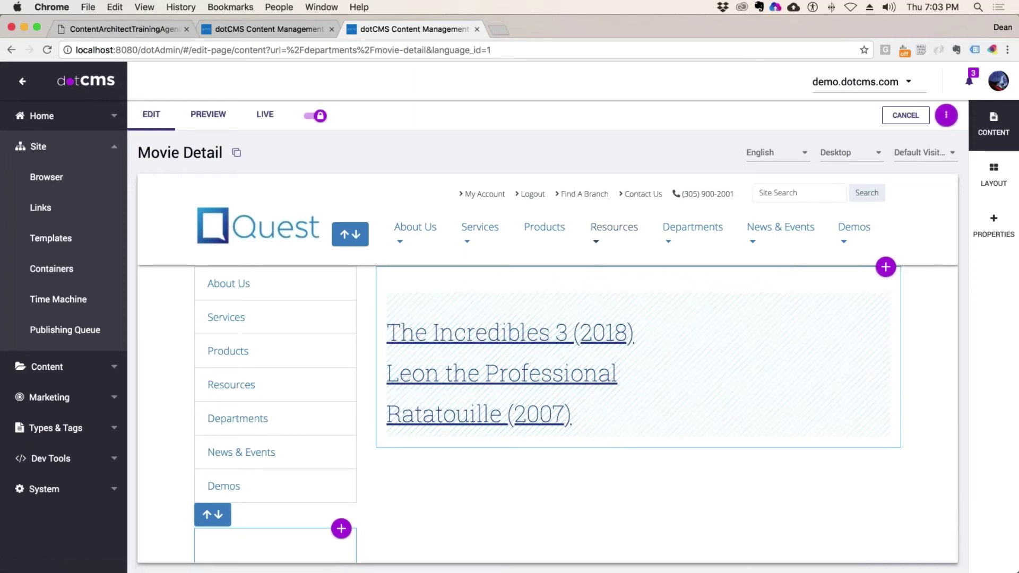
{"action": "left_click", "coordinate": [993, 226]}
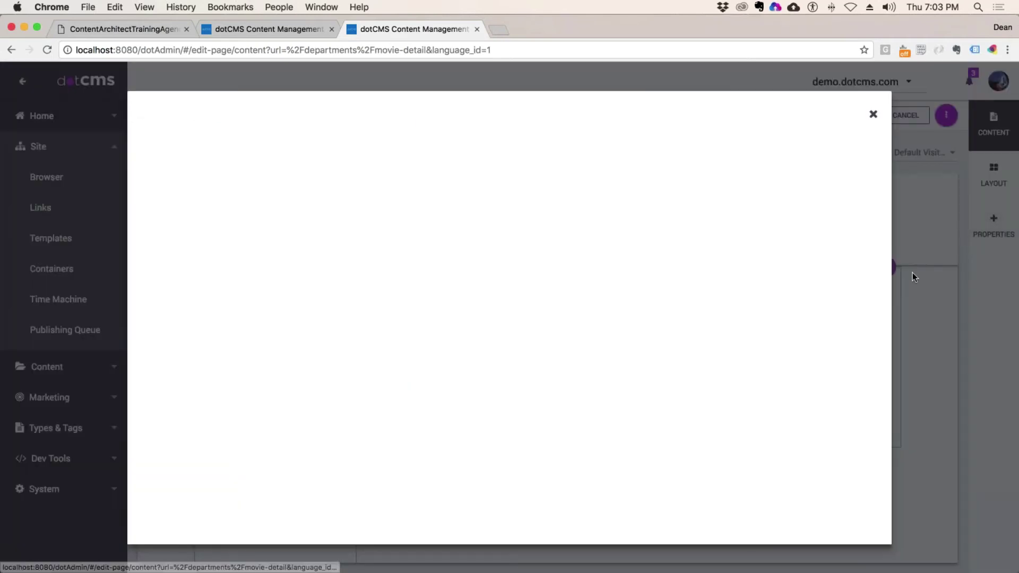
{"action": "left_click", "coordinate": [795, 257]}
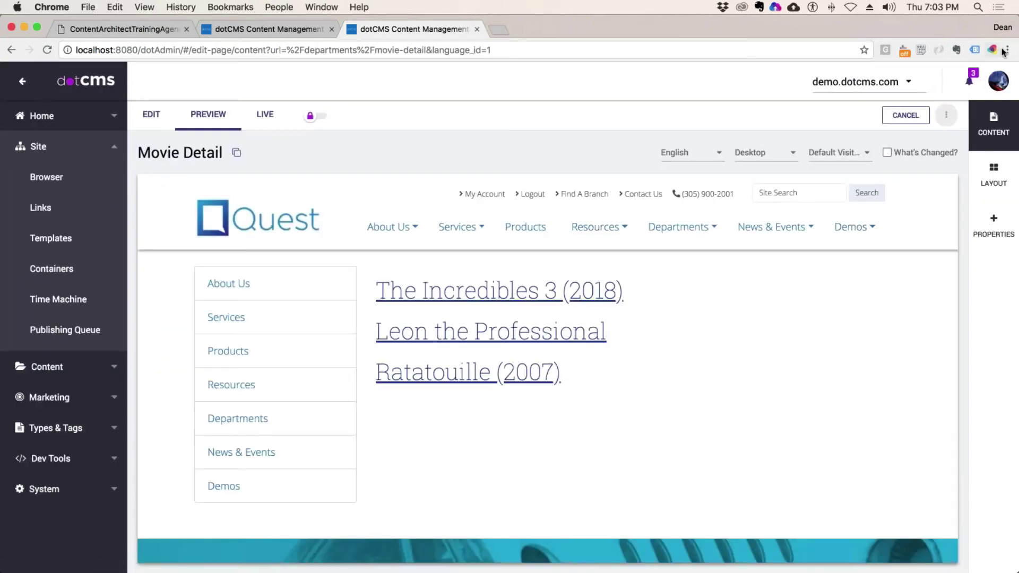
{"action": "left_click", "coordinate": [1007, 49]}
- In a new incognito window, load localhost:8080/departments/movie-detail and follow the Ratatouille (2007) link
{"action": "left_click", "coordinate": [918, 90]}
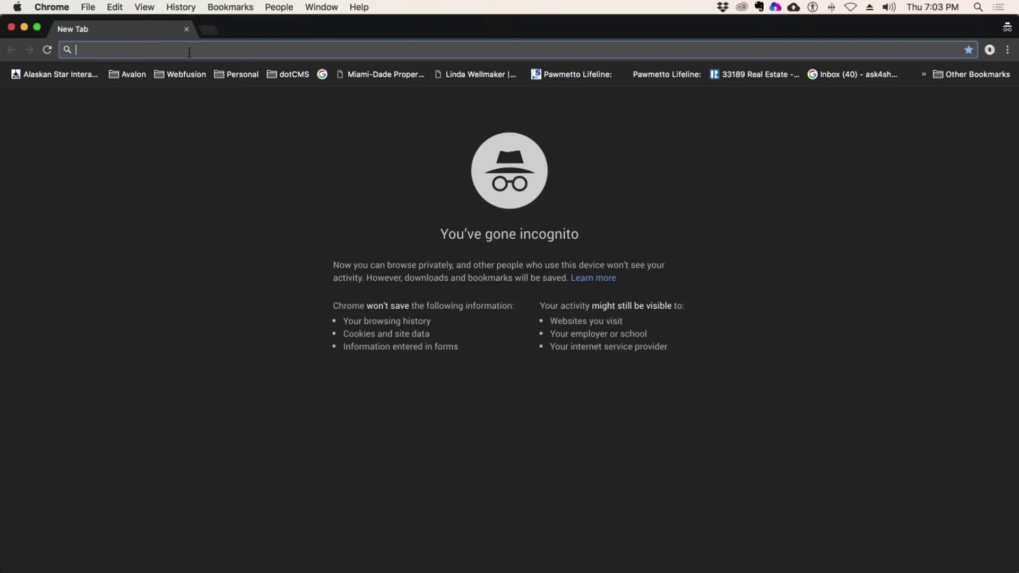
{"action": "type", "text": "lo"}
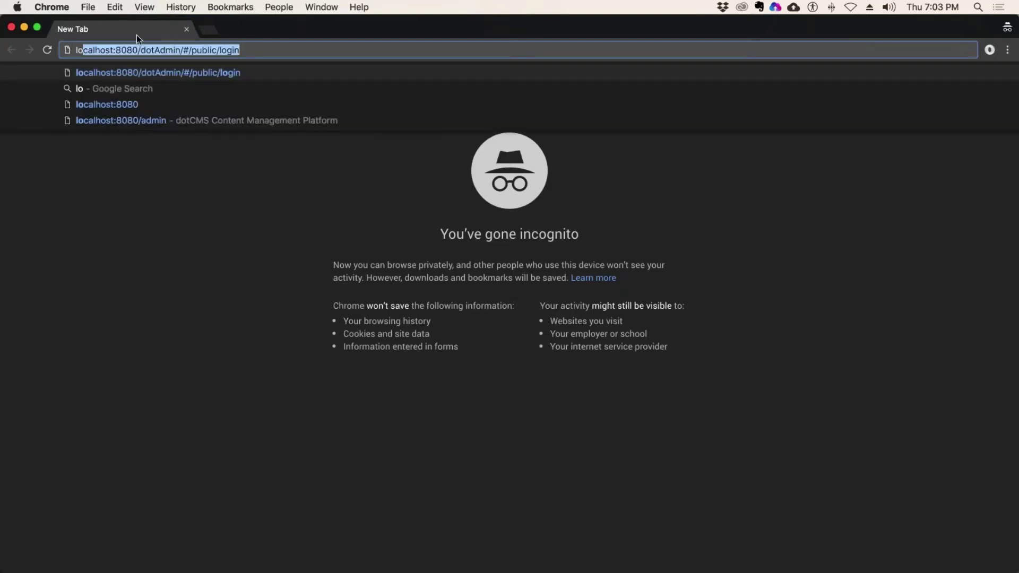
{"action": "left_click", "coordinate": [158, 49]}
{"action": "left_click_drag", "start_coordinate": [140, 50], "coordinate": [322, 60]}
{"action": "type", "text": "mo"}
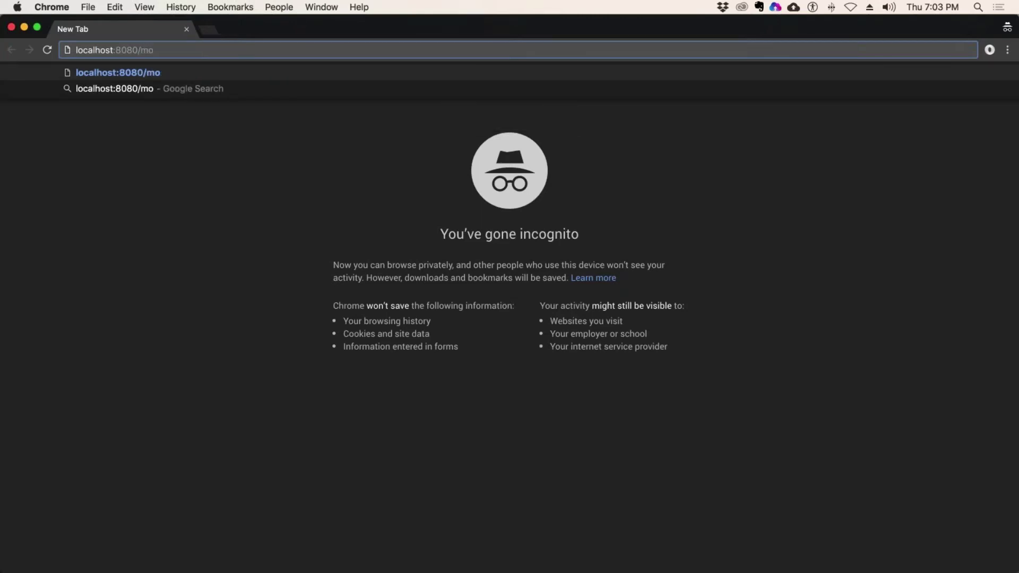
{"action": "key", "text": "BackSpace"}
{"action": "key", "text": "BackSpace"}
{"action": "type", "text": "departments"}
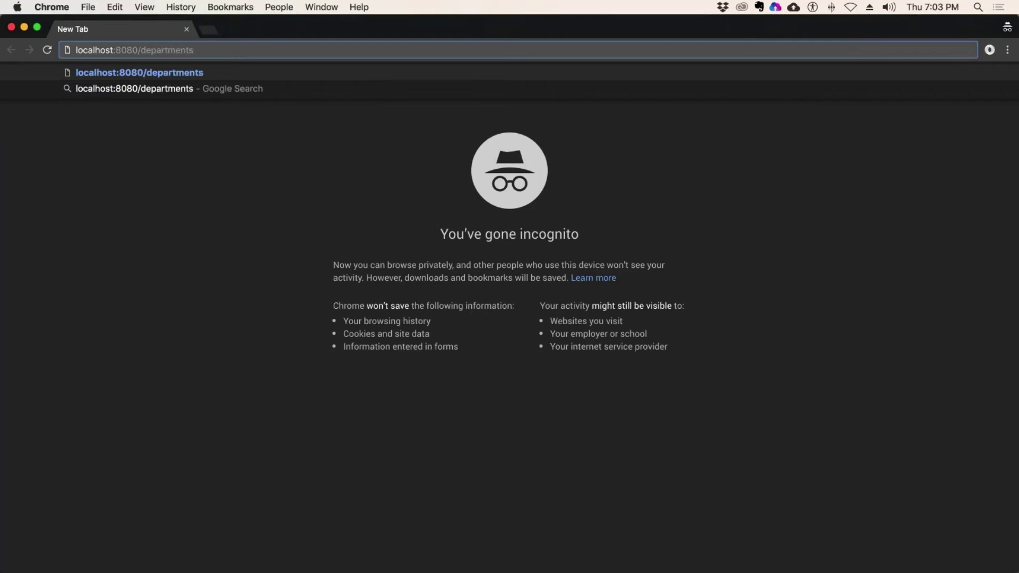
{"action": "type", "text": "/"}
{"action": "type", "text": "movie"}
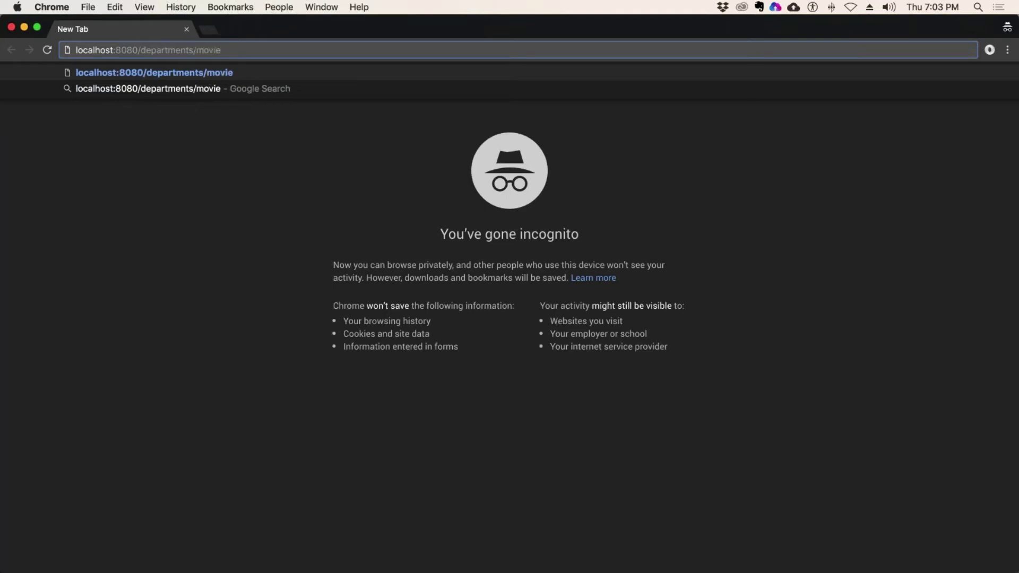
{"action": "type", "text": "-detail"}
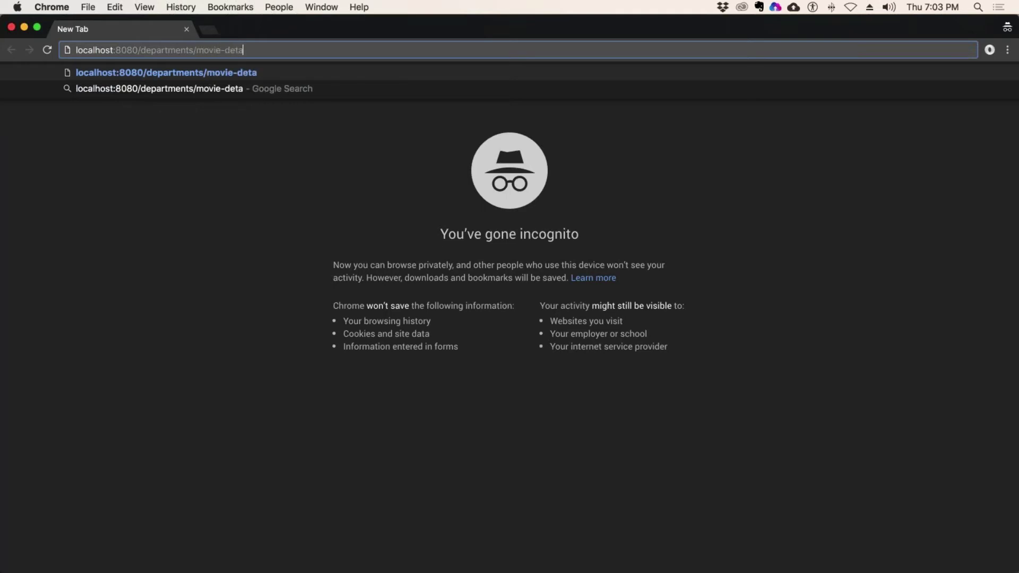
{"action": "key", "text": "Return"}
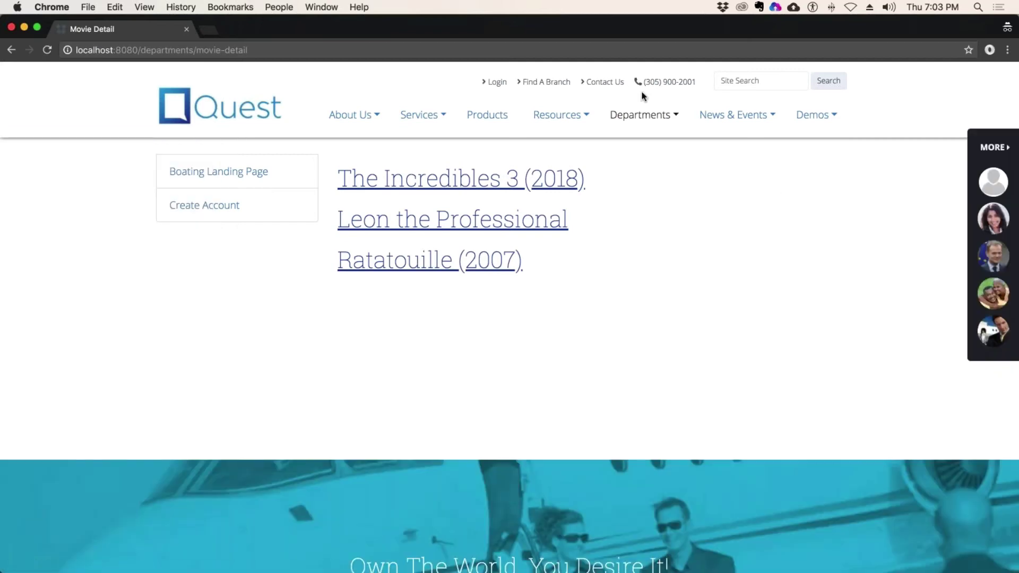
{"action": "left_click", "coordinate": [277, 50]}
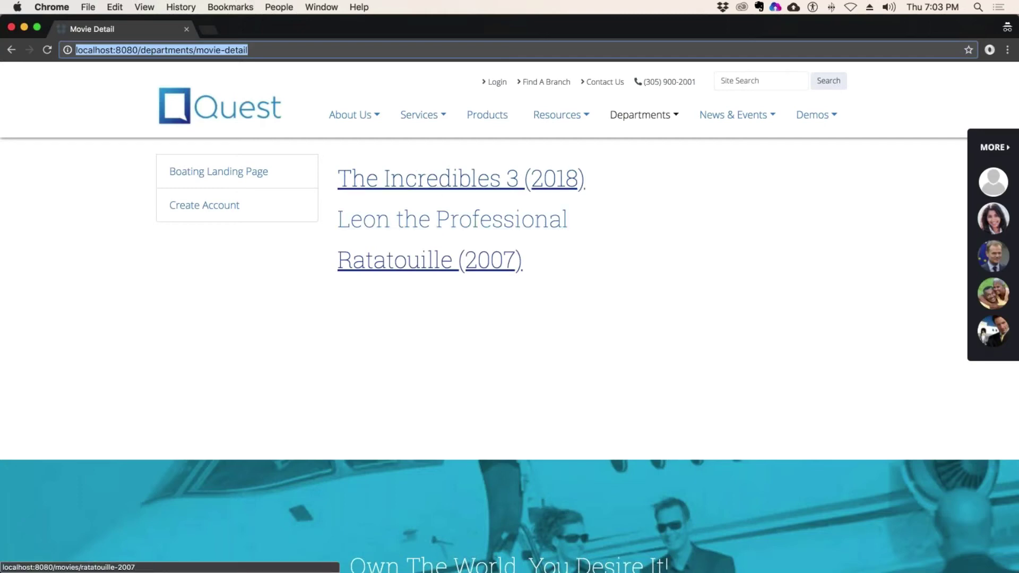
{"action": "left_click", "coordinate": [443, 263]}
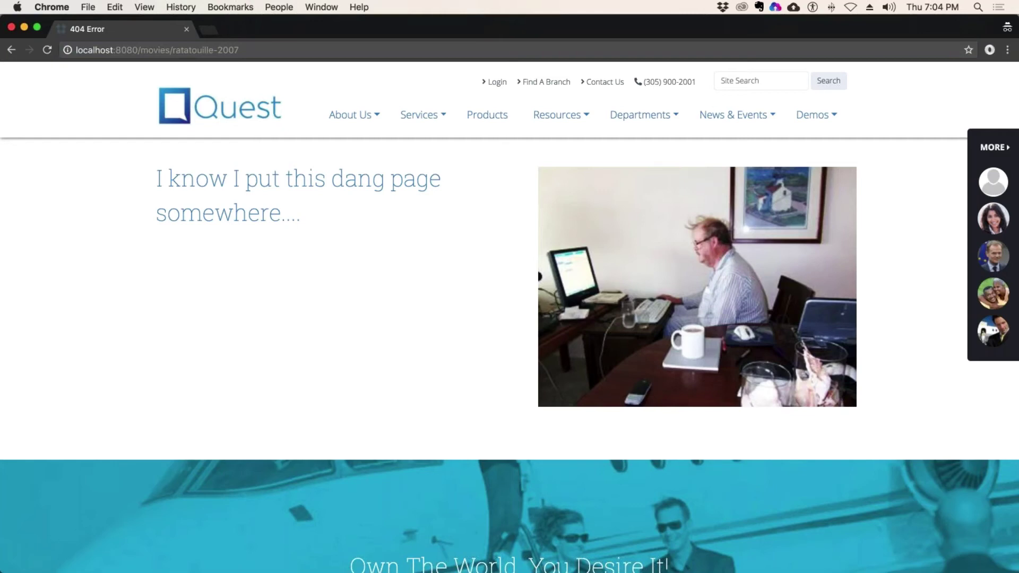
- Change the link path in moviedetail.vtl from /movies/ to /movie/ and save the file
{"action": "key", "text": "super+Tab"}
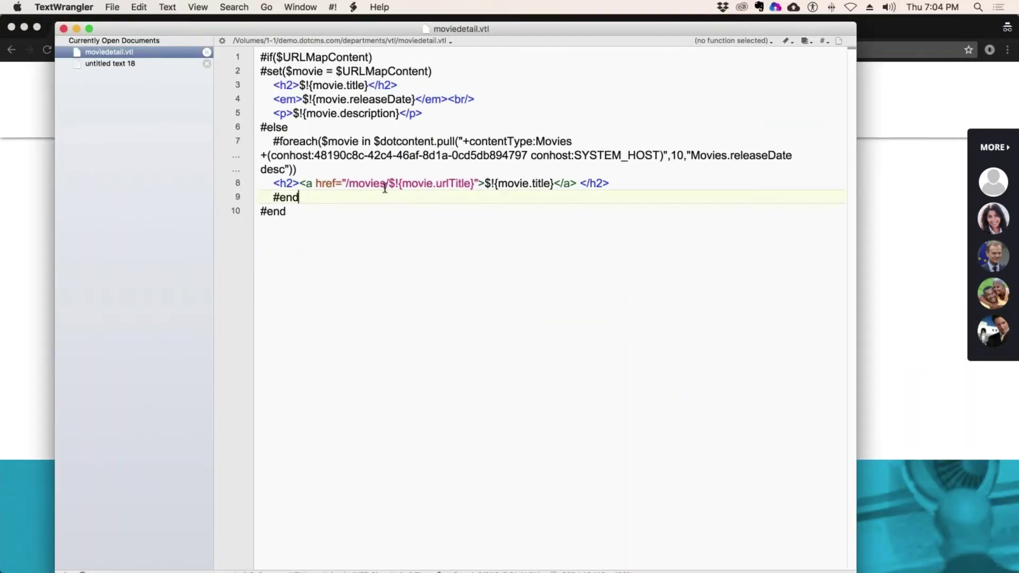
{"action": "left_click", "coordinate": [385, 186]}
{"action": "key", "text": "BackSpace"}
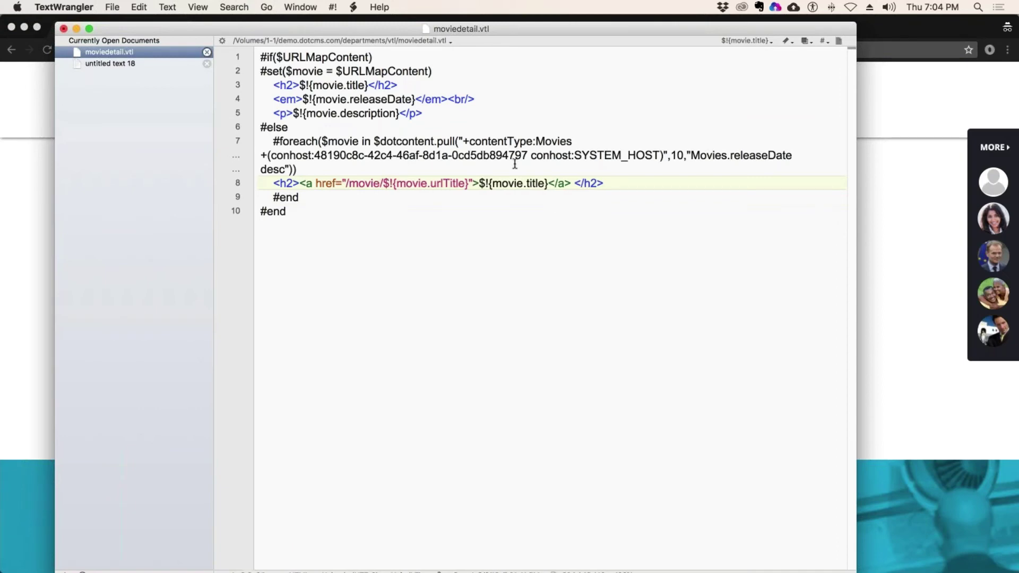
{"action": "left_click", "coordinate": [112, 7]}
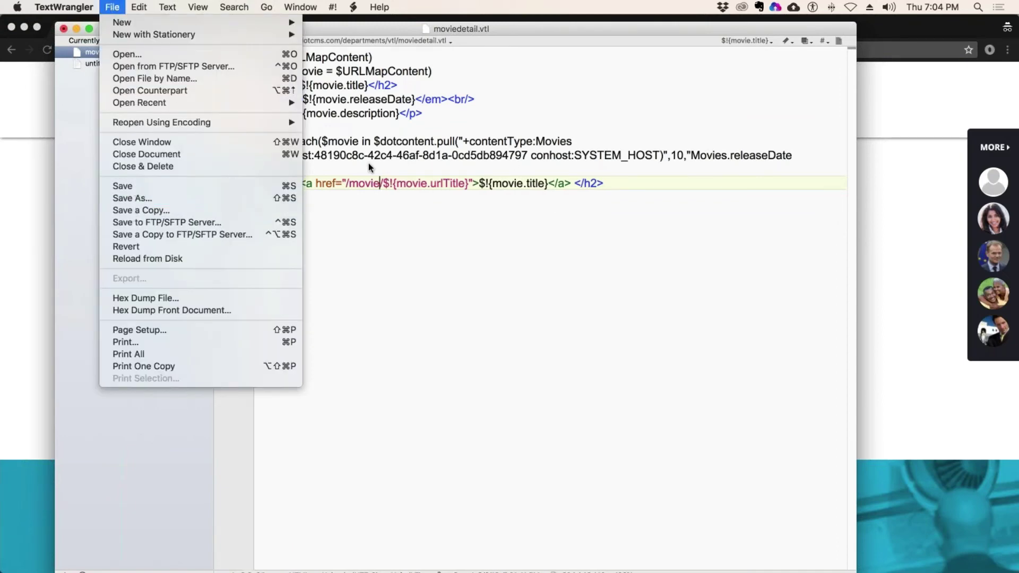
{"action": "key", "text": "super+s"}
{"action": "key", "text": "super+Tab"}
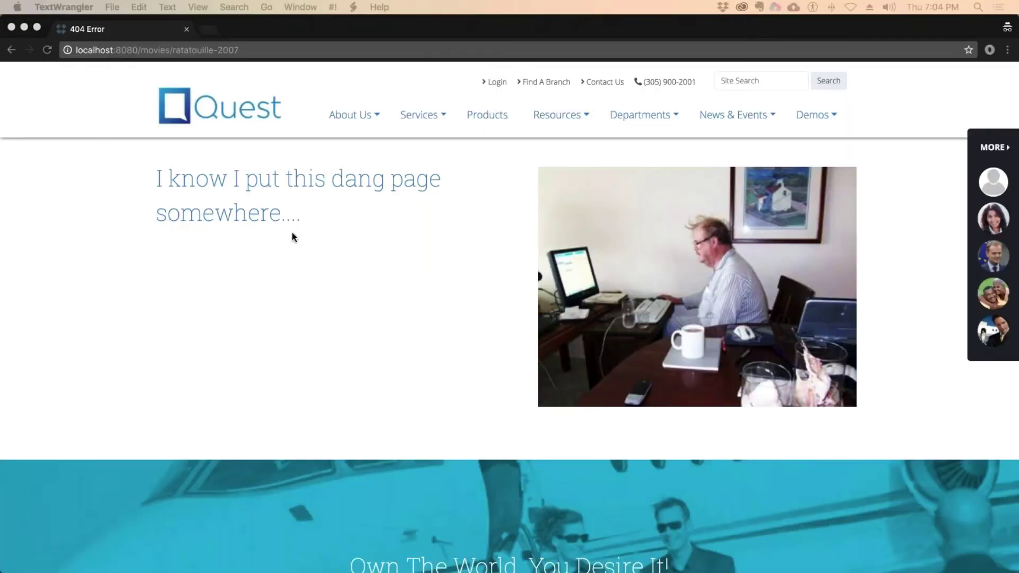
- Check the Ratatouille, Leon the Professional and The Incredibles 3 (2018) detail pages from the list
{"action": "key", "text": "super+Left"}
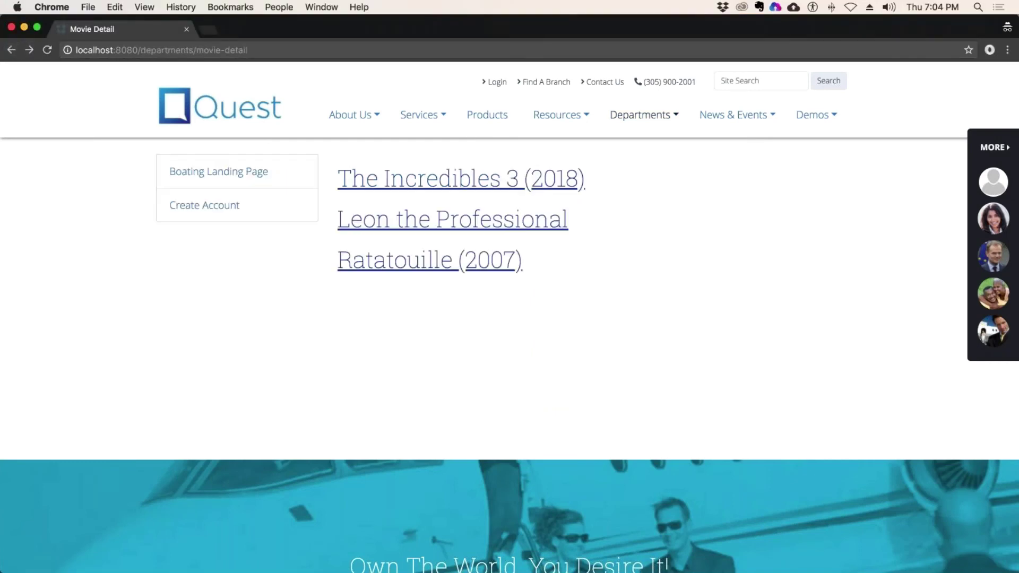
{"action": "left_click", "coordinate": [414, 272]}
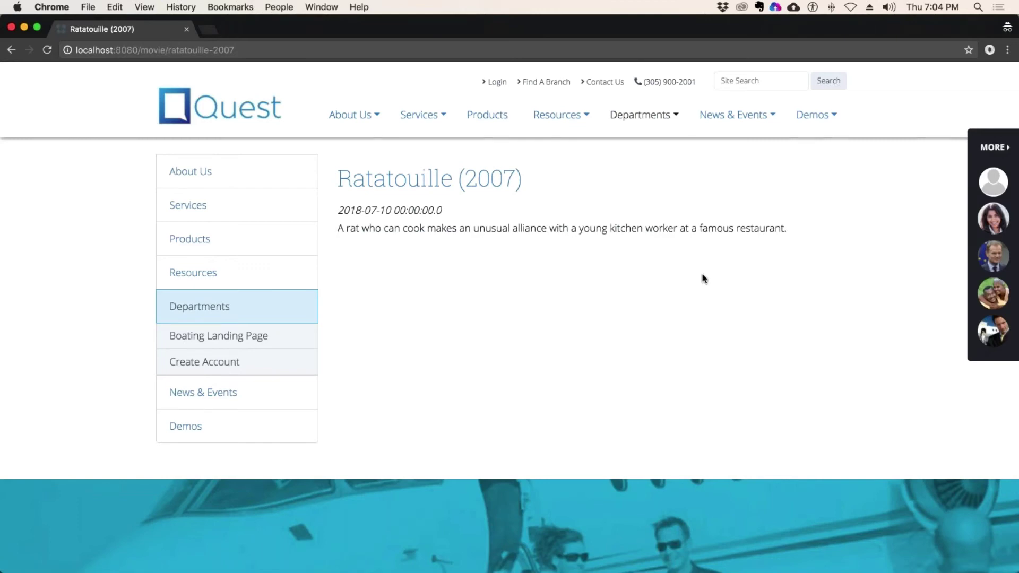
{"action": "left_click_drag", "start_coordinate": [442, 210], "coordinate": [338, 210]}
{"action": "left_click", "coordinate": [665, 470]}
{"action": "left_click", "coordinate": [12, 50]}
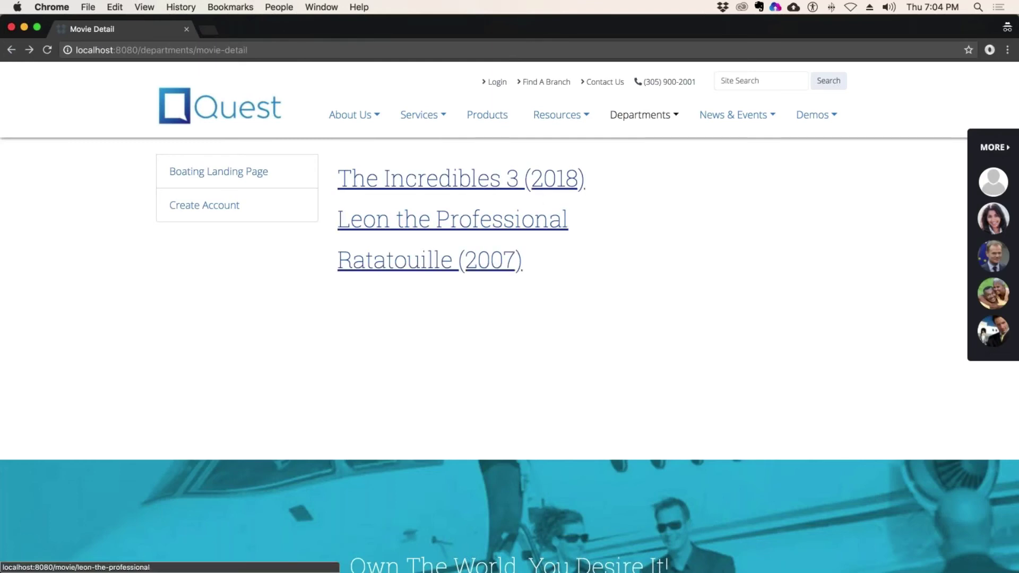
{"action": "left_click", "coordinate": [480, 223]}
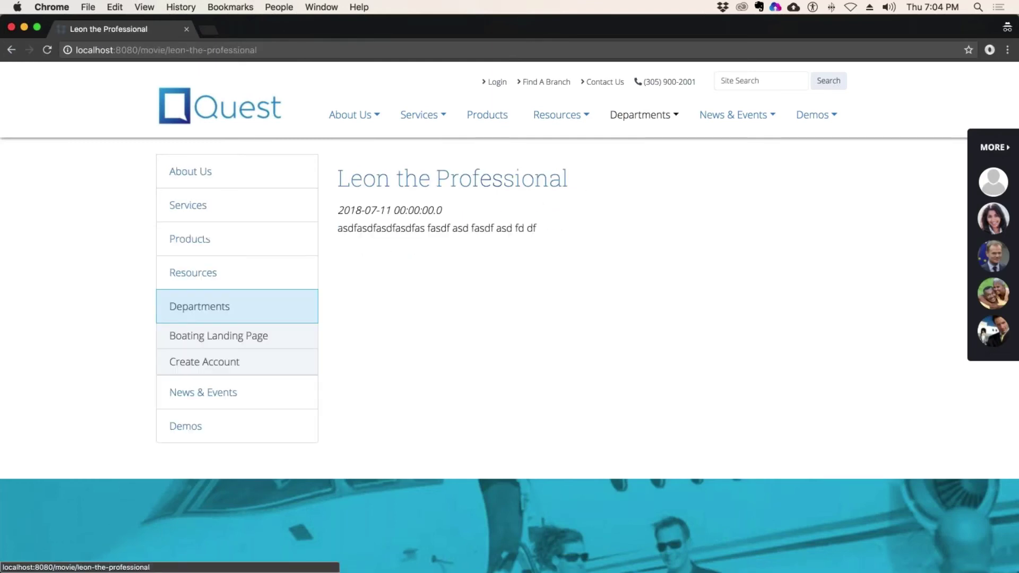
{"action": "left_click", "coordinate": [272, 49]}
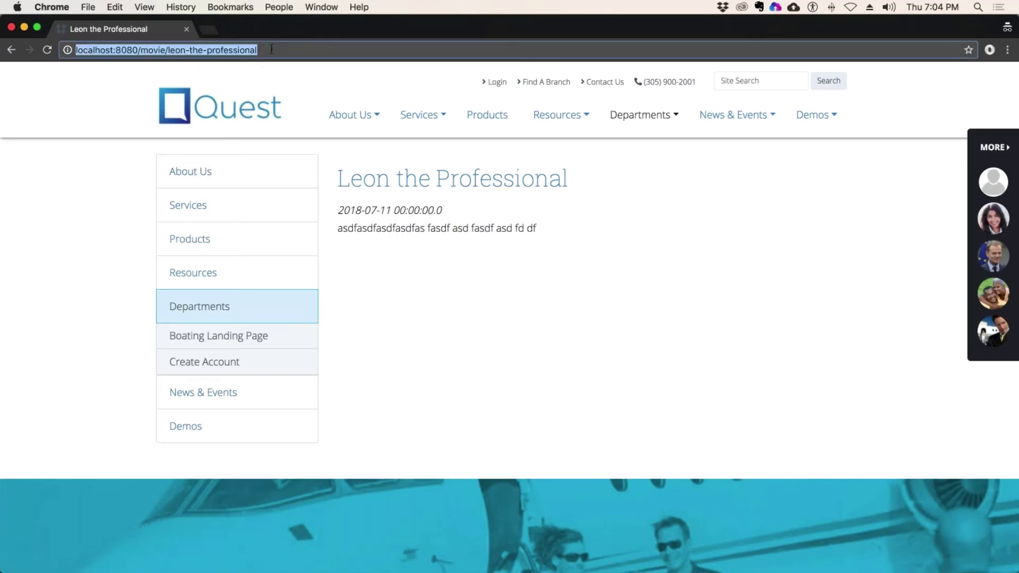
{"action": "key", "text": "Escape"}
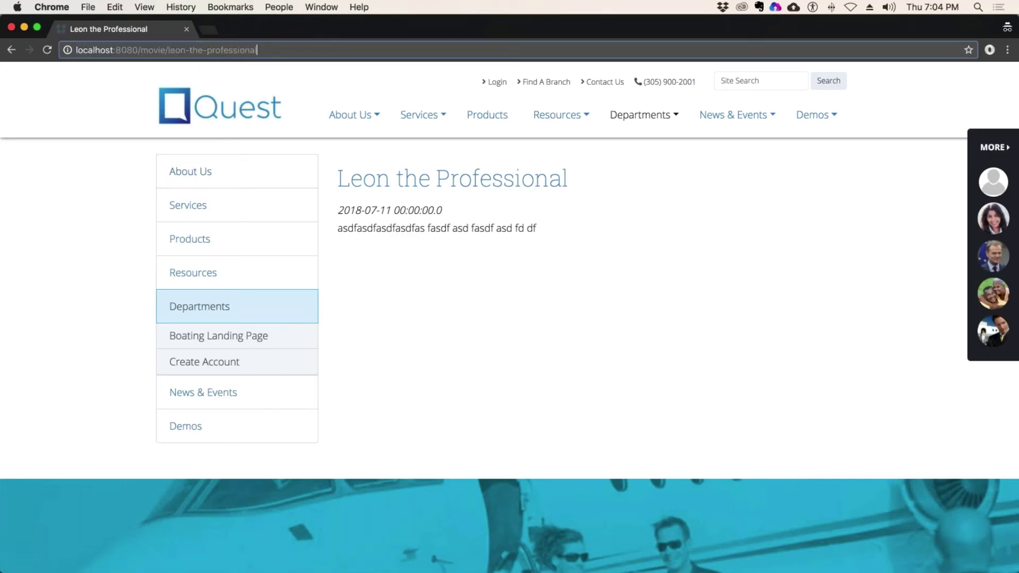
{"action": "left_click", "coordinate": [12, 49]}
{"action": "left_click", "coordinate": [460, 175]}
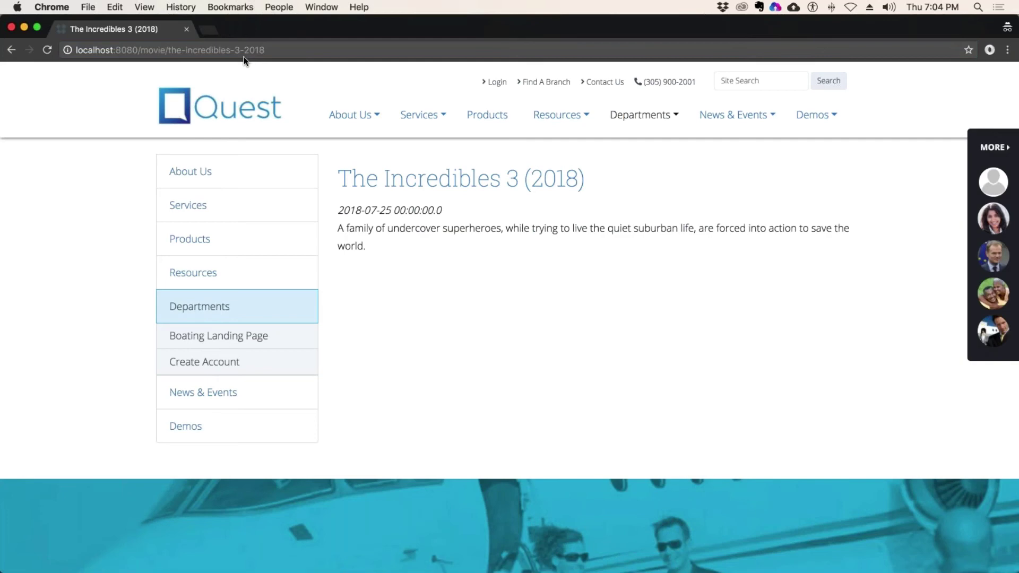
- In a new tab, go to dotcms.com and open its Documentation
{"action": "left_click", "coordinate": [212, 32]}
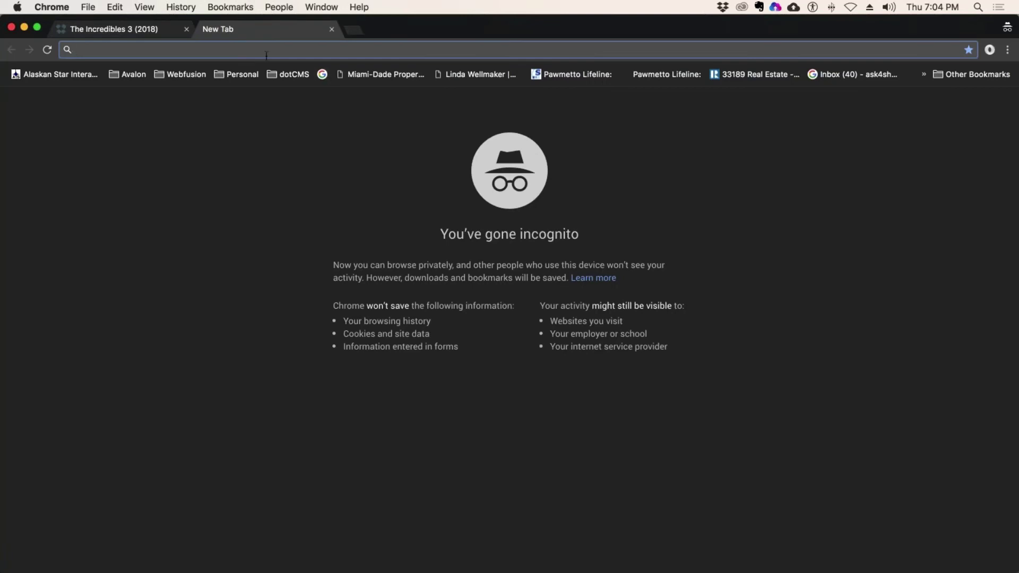
{"action": "type", "text": "dotcms.com"}
{"action": "key", "text": "Return"}
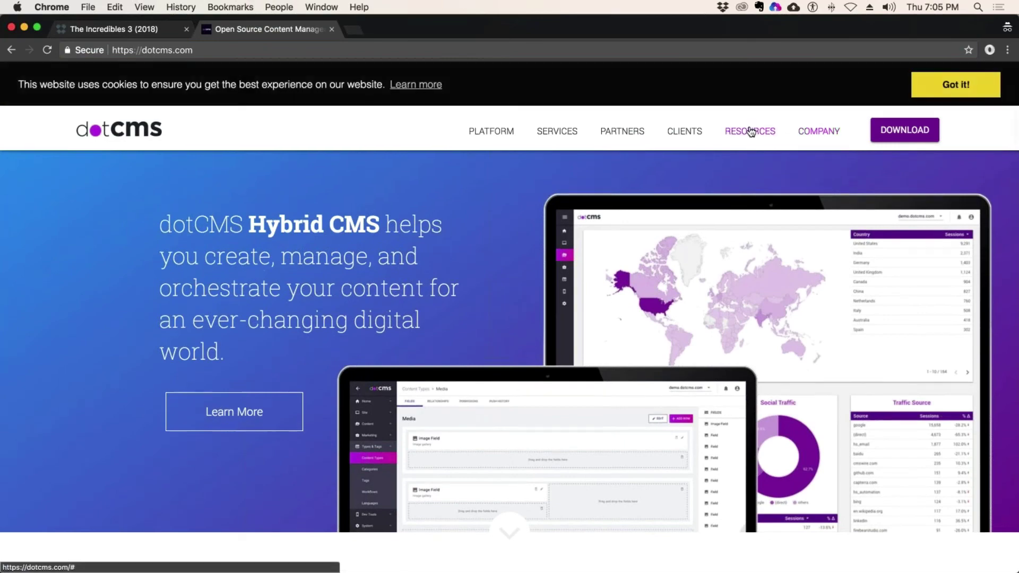
{"action": "mouse_move", "coordinate": [749, 132]}
{"action": "left_click", "coordinate": [793, 167]}
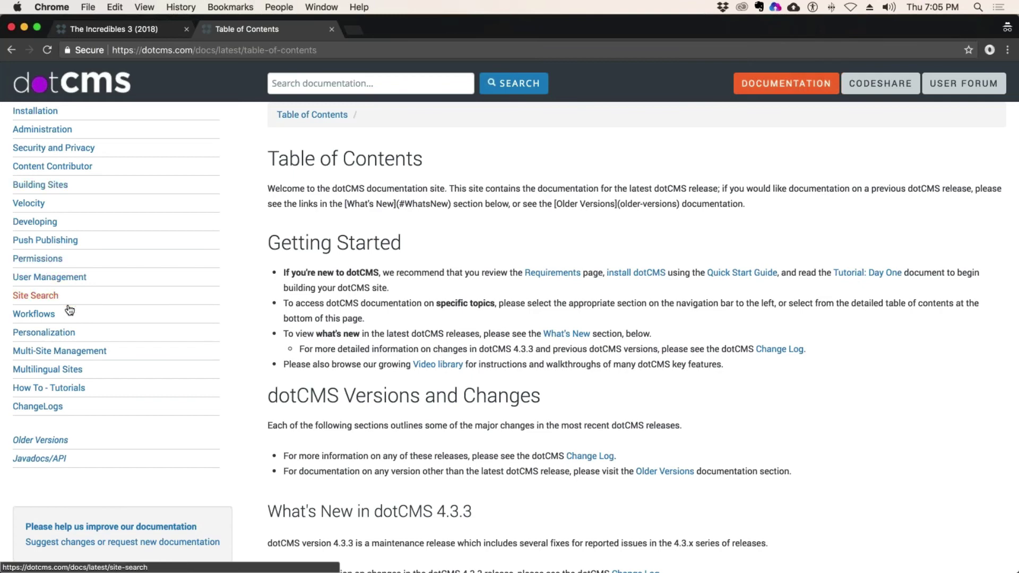
- Navigate to Personalization > Rules > Managing Rules in the documentation sidebar
{"action": "left_click", "coordinate": [50, 333]}
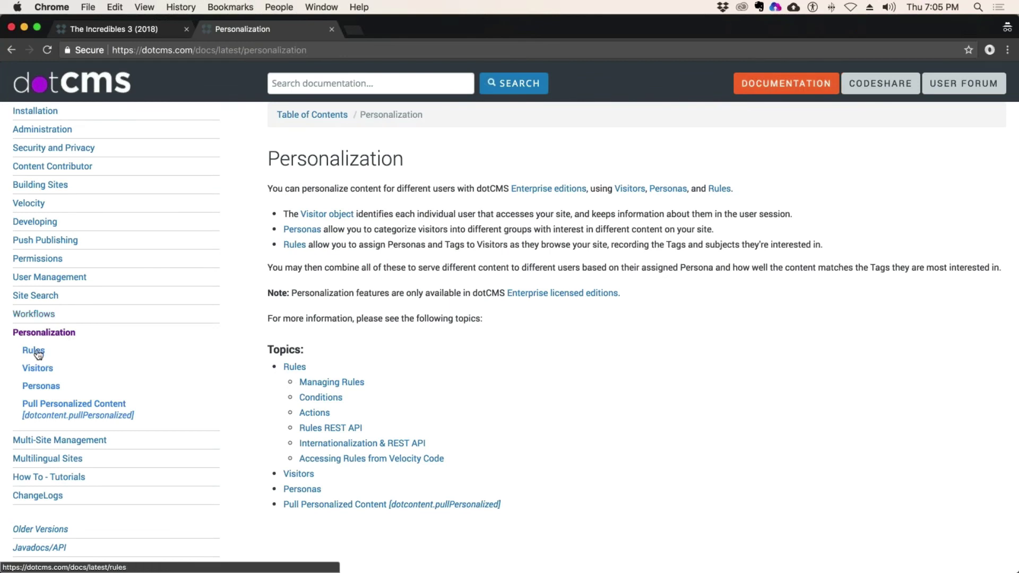
{"action": "left_click_drag", "start_coordinate": [84, 332], "coordinate": [110, 375]}
{"action": "left_click", "coordinate": [42, 350]}
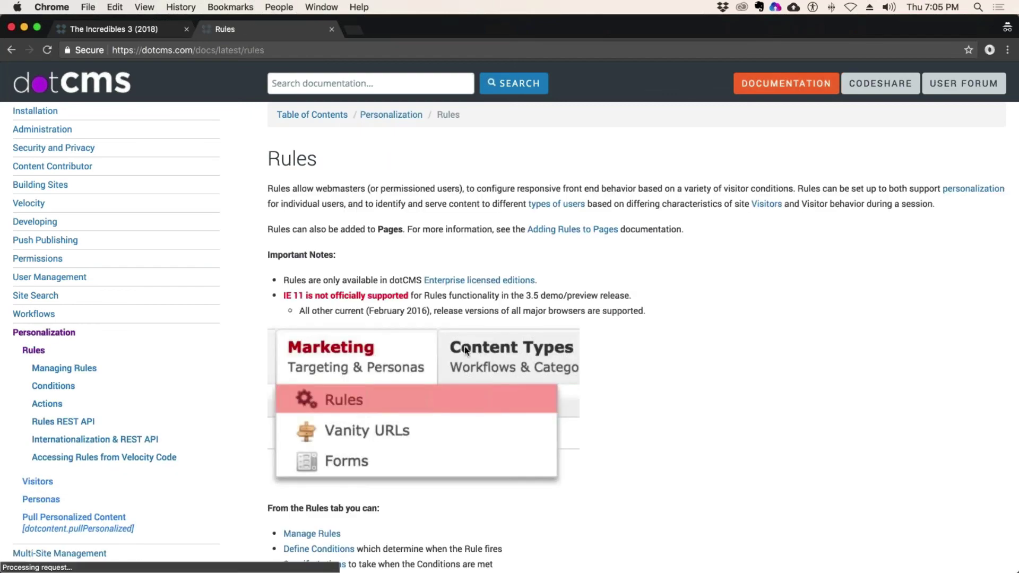
{"action": "scroll", "coordinate": [635, 371], "scroll_direction": "down", "scroll_amount": 15}
{"action": "scroll", "coordinate": [625, 277], "scroll_direction": "up", "scroll_amount": 15}
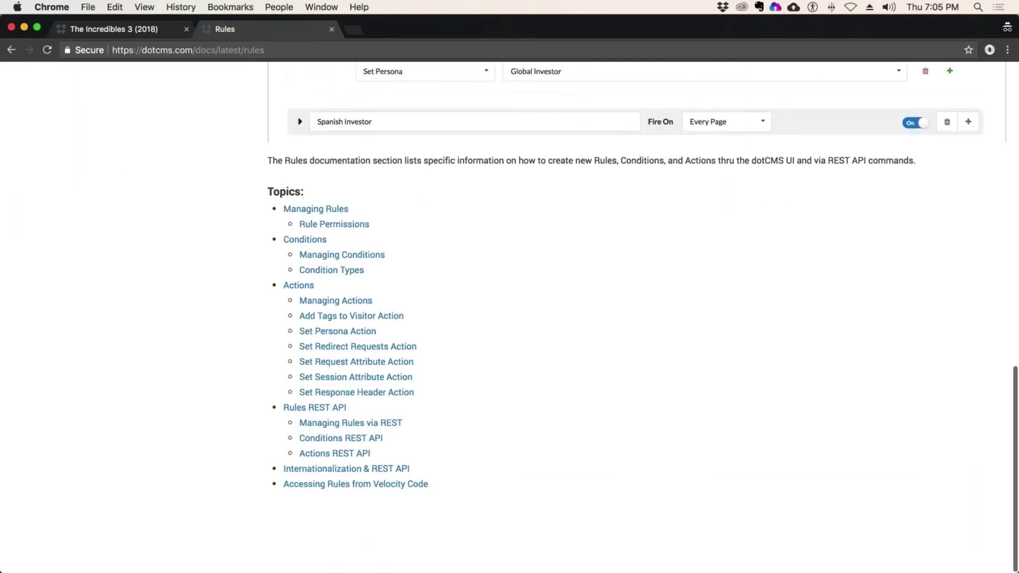
{"action": "left_click", "coordinate": [60, 371]}
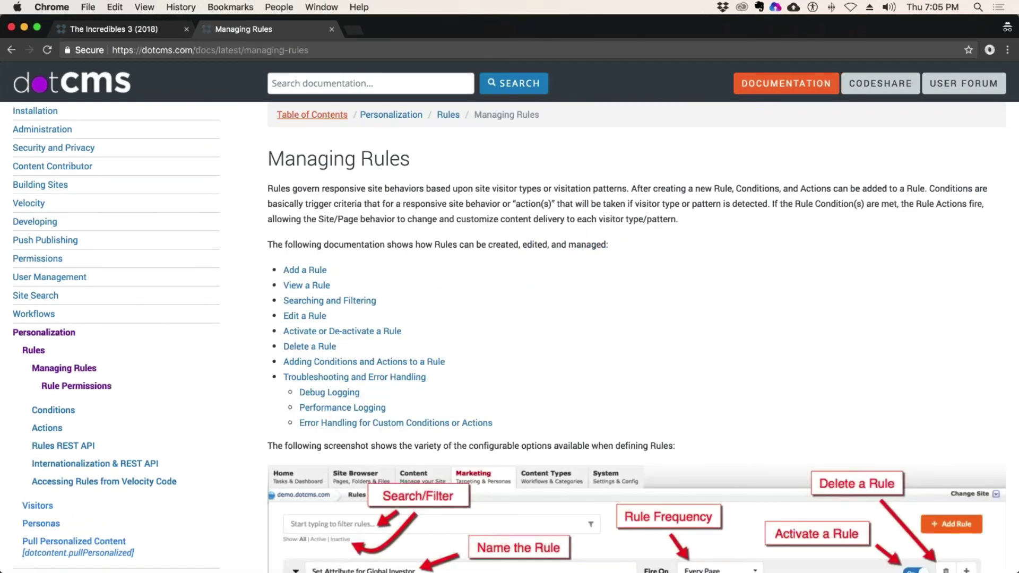
{"action": "key", "text": "super+l"}
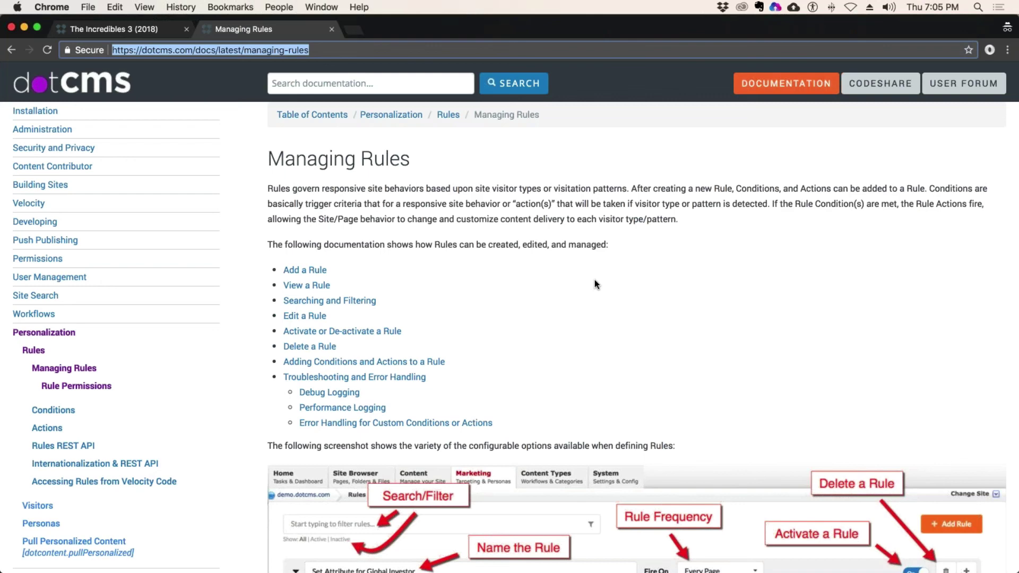
{"action": "left_click", "coordinate": [327, 79]}
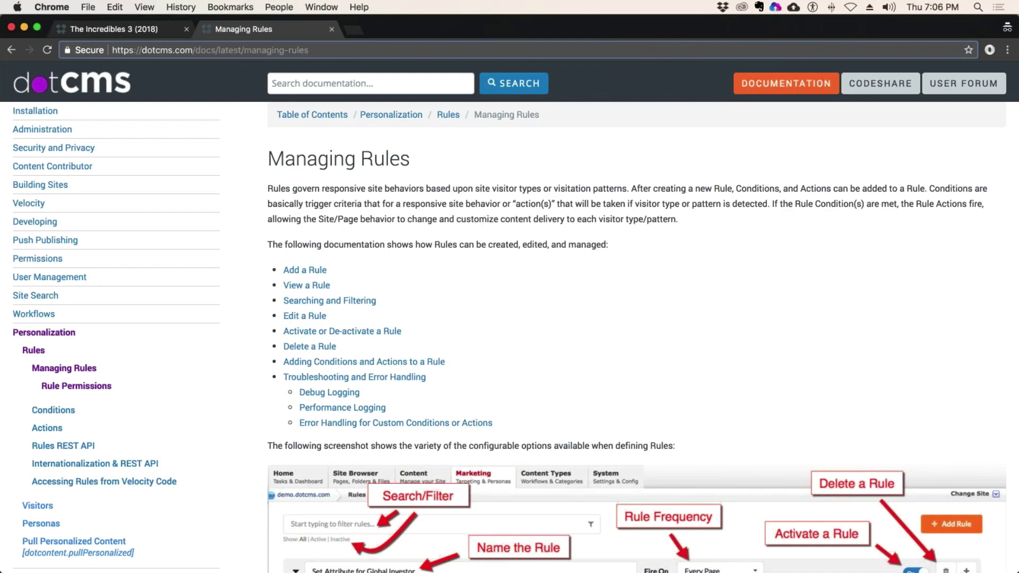
{"action": "scroll", "coordinate": [510, 317], "scroll_direction": "down", "scroll_amount": 5}
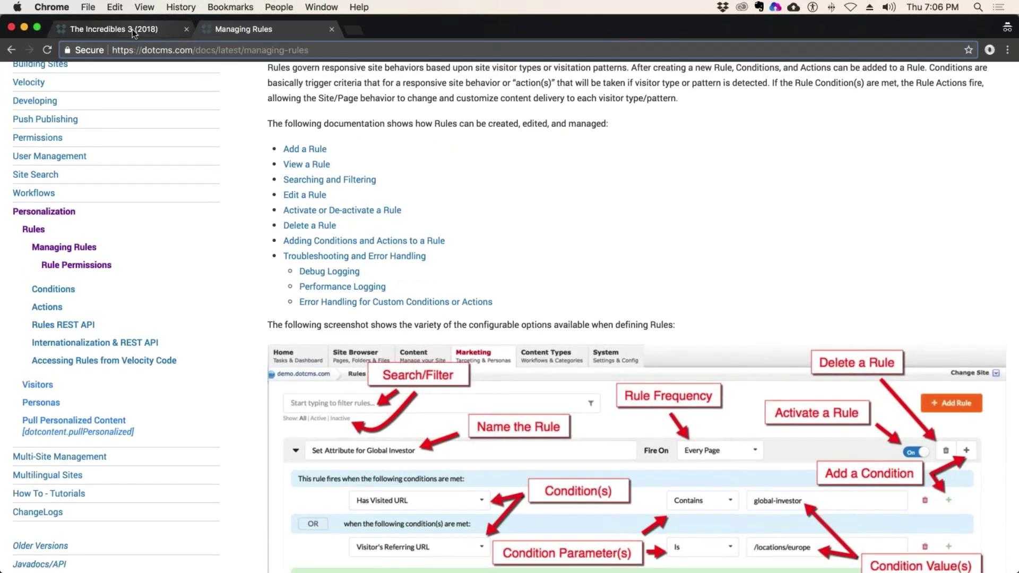
- Return to The Incredibles 3 (2018) tab and select its title, date and description
{"action": "left_click", "coordinate": [114, 28]}
{"action": "key", "text": "super+l"}
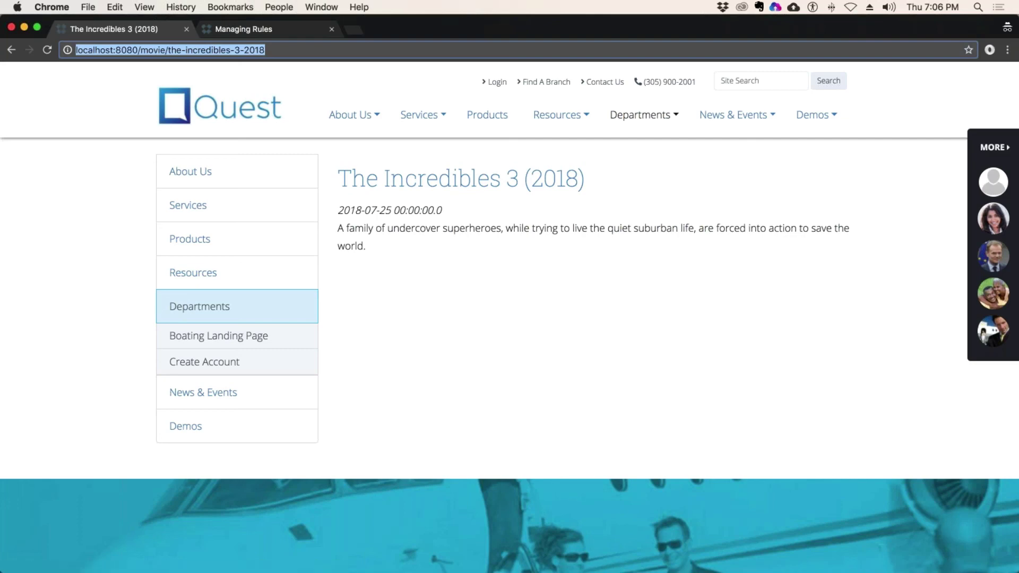
{"action": "left_click", "coordinate": [276, 51]}
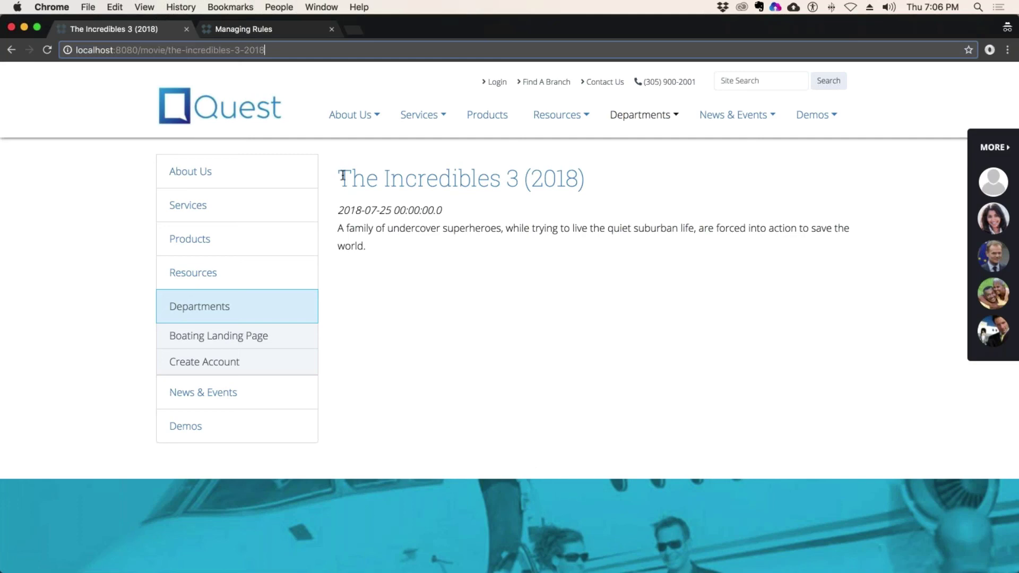
{"action": "left_click_drag", "start_coordinate": [338, 178], "coordinate": [419, 266]}
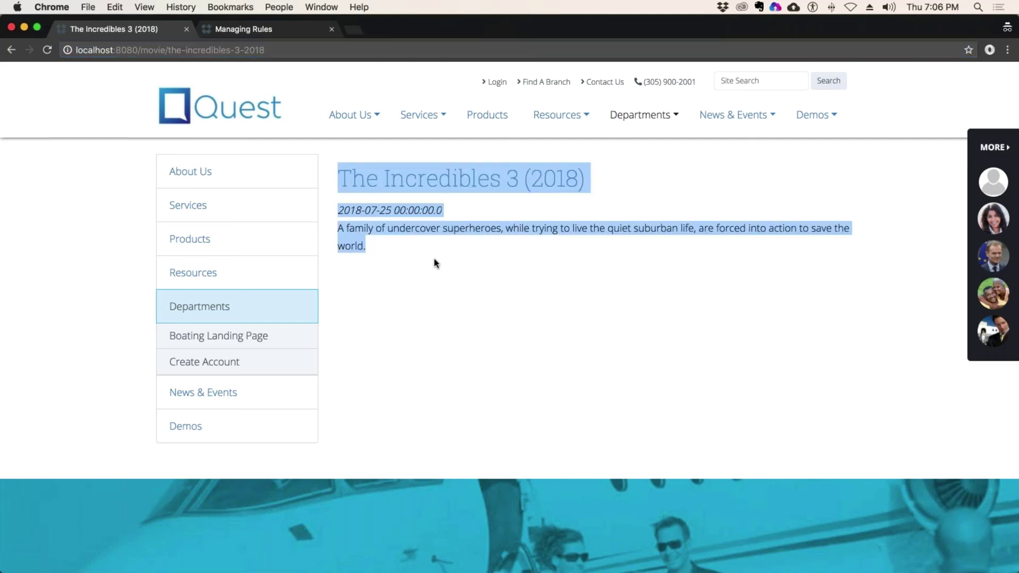